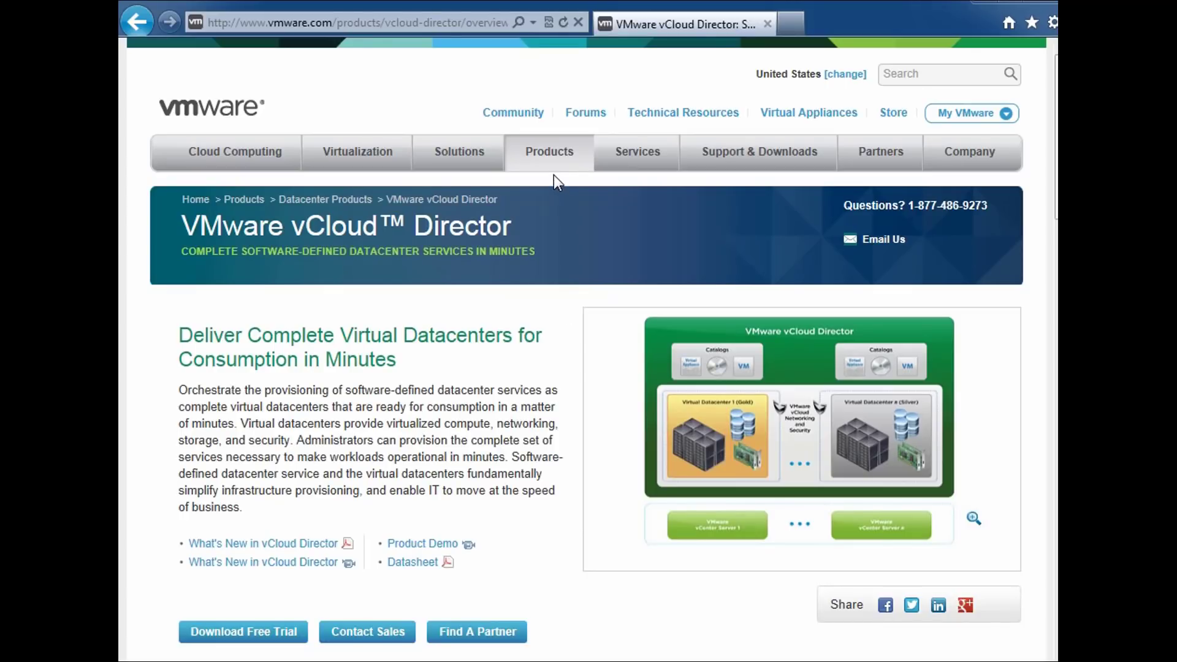
Start the vCloud Director free trial from its VMware product page
mouse_move(549, 156)
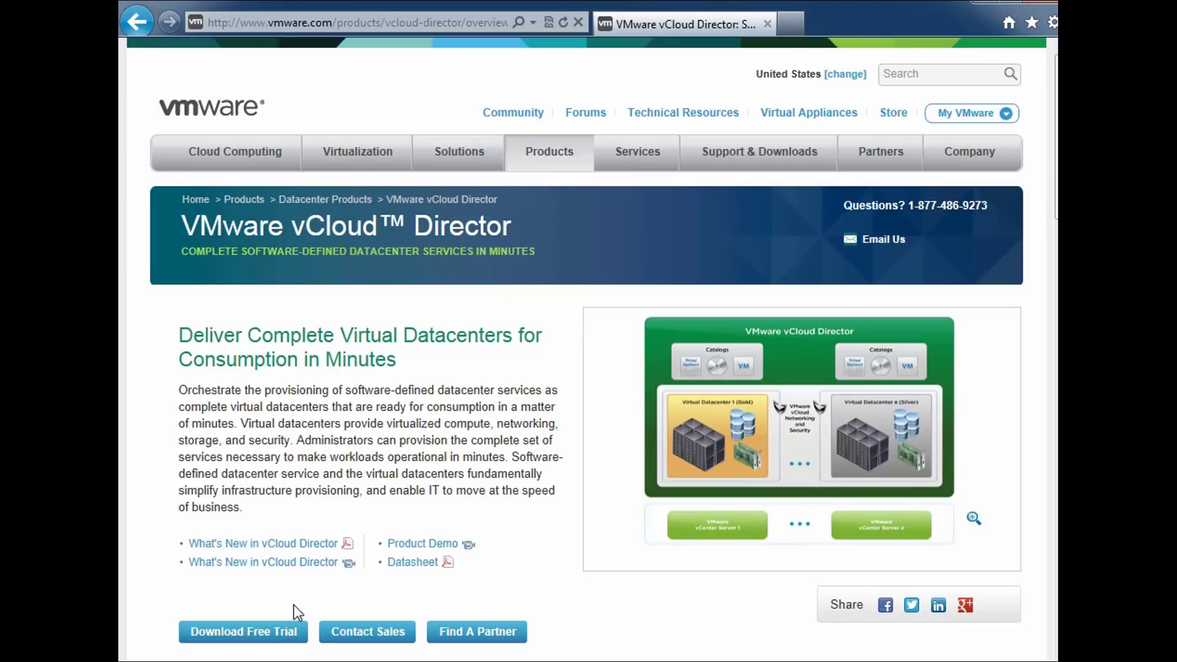
click(250, 639)
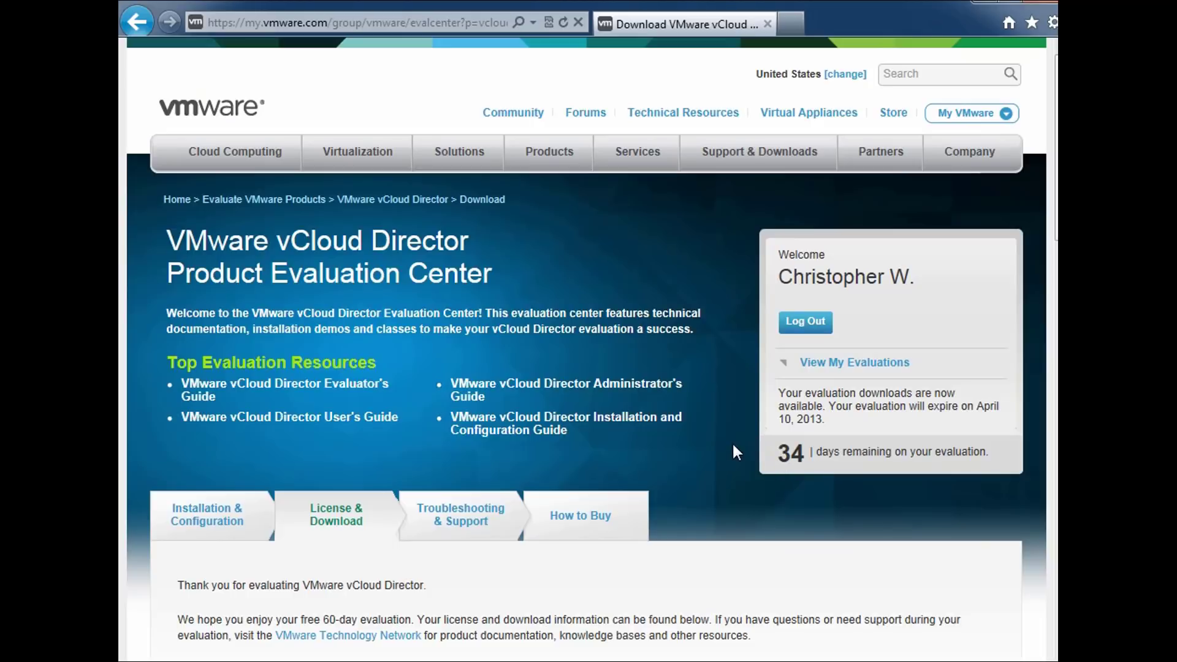
Scroll to the Download Packages list showing the 1.4 GB vCloud Director 5.1.1 .ova
scroll(734, 445, down, 3)
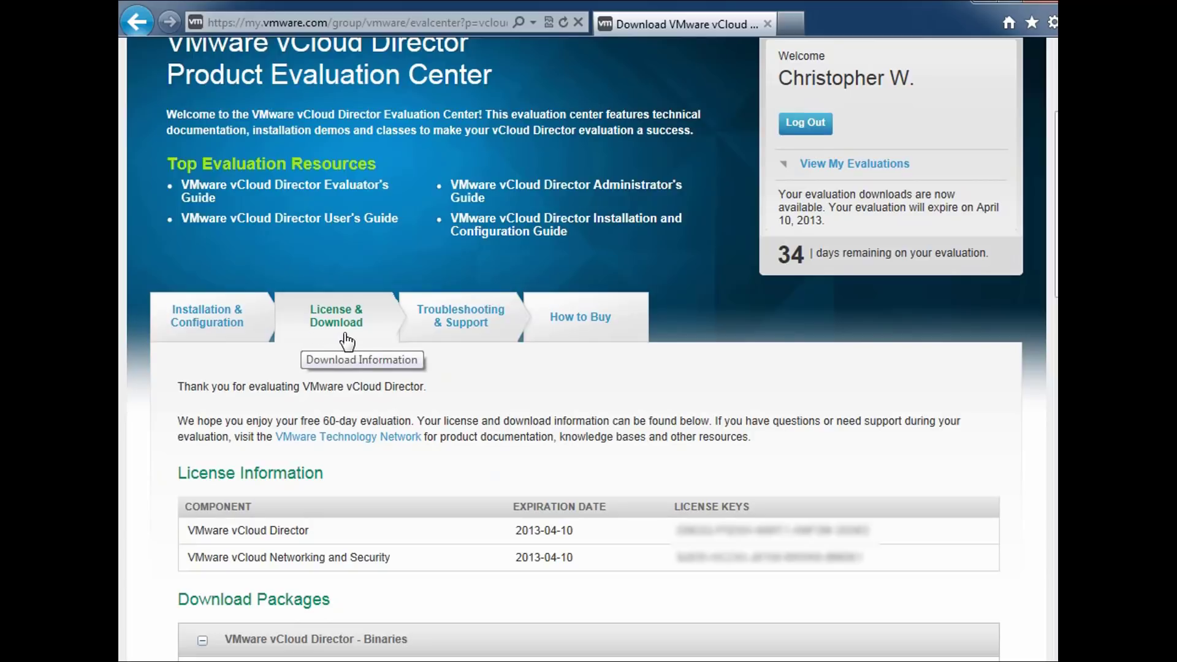
scroll(452, 363, down, 3)
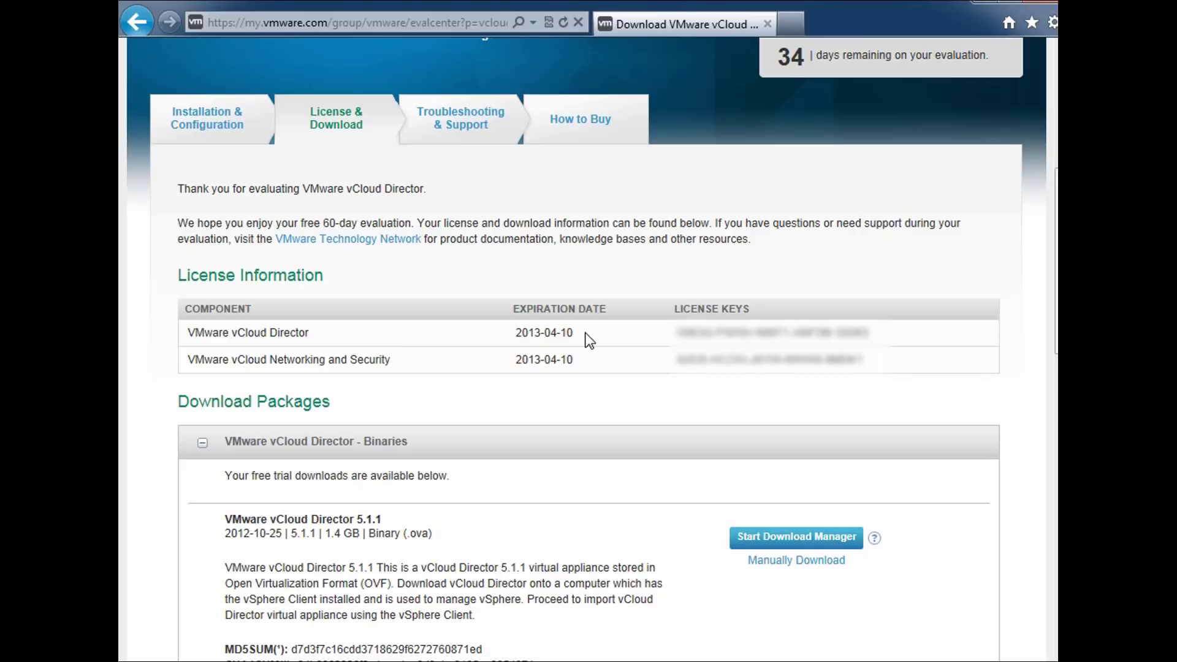
scroll(586, 333, down, 5)
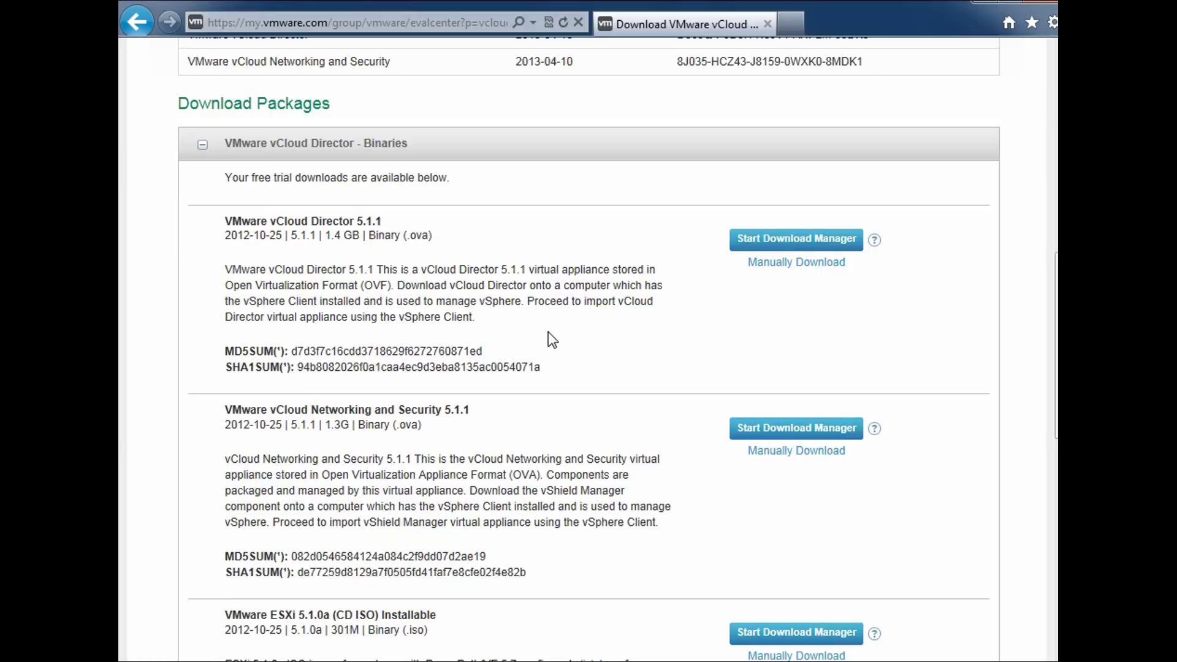
Download and save the vCloud Director 5.1.1 and vCloud Networking and Security 5.1.1 OVA files
click(774, 264)
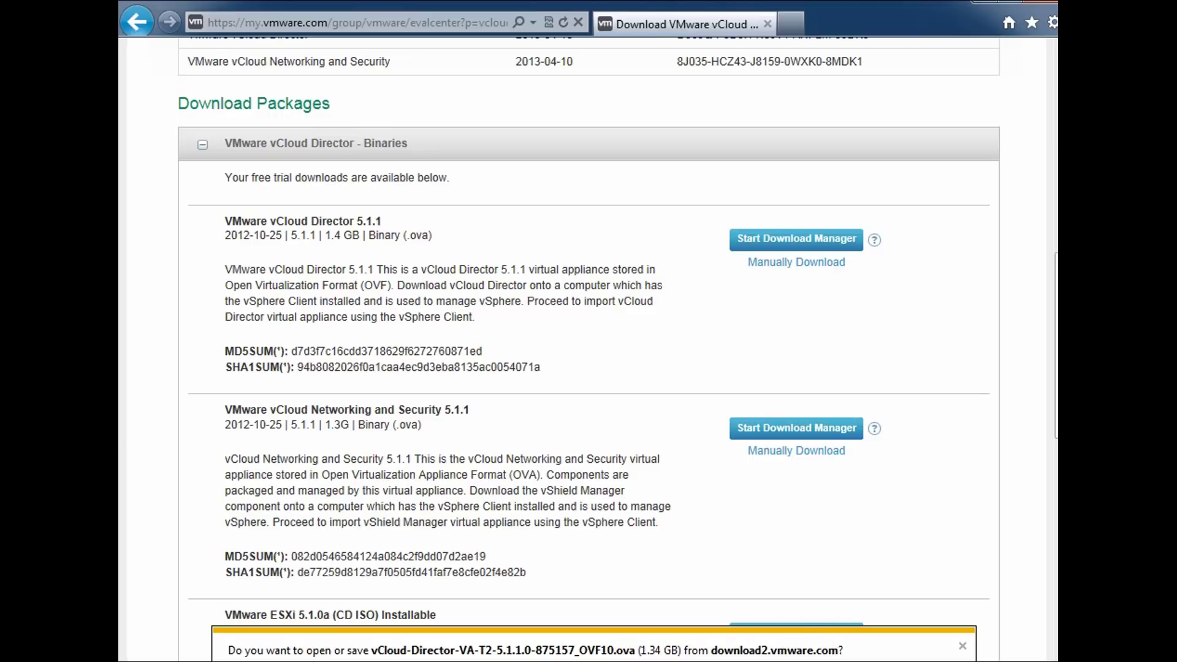
click(827, 661)
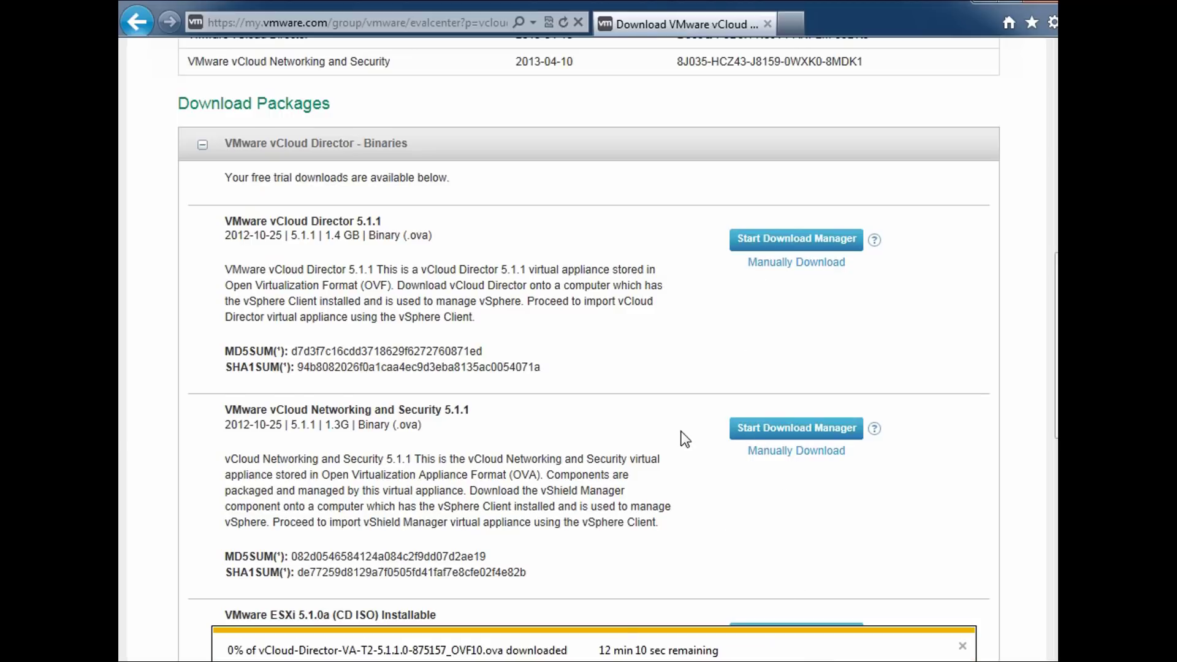
scroll(690, 421, down, 1)
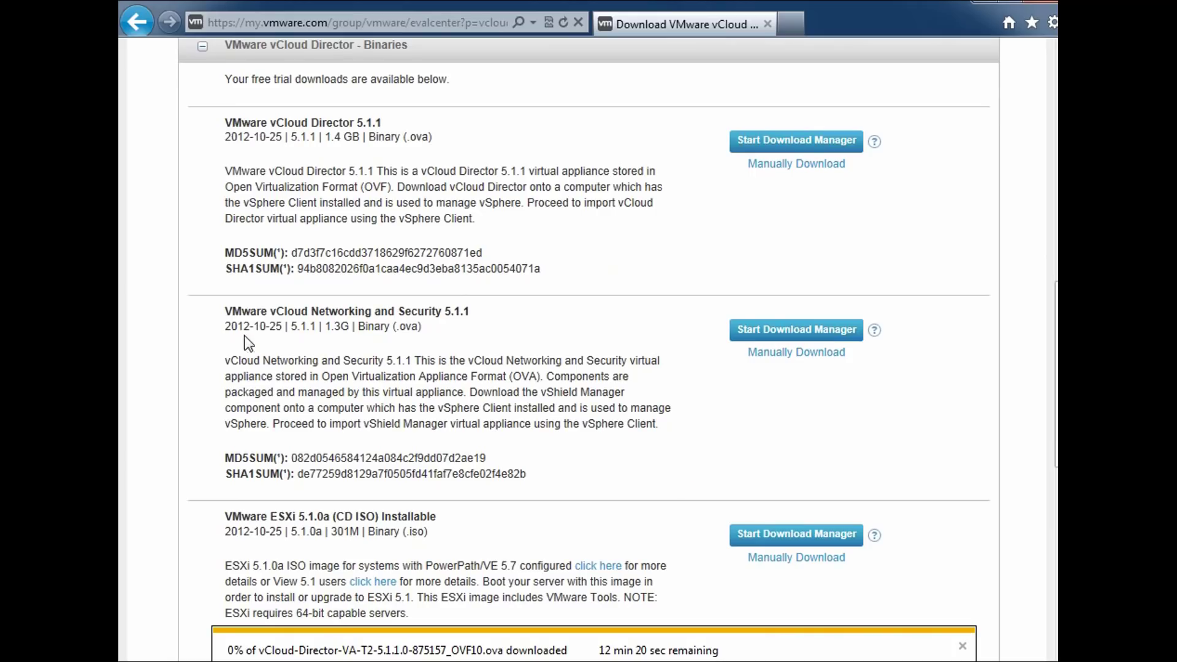
drag(278, 311, 442, 312)
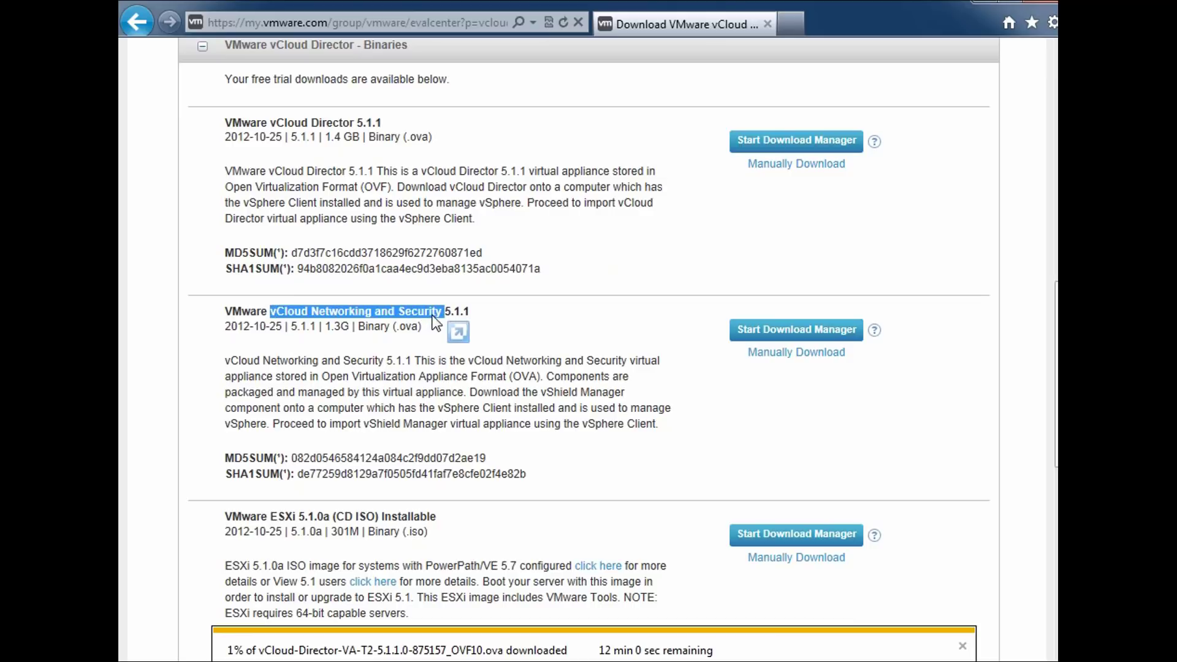
click(425, 366)
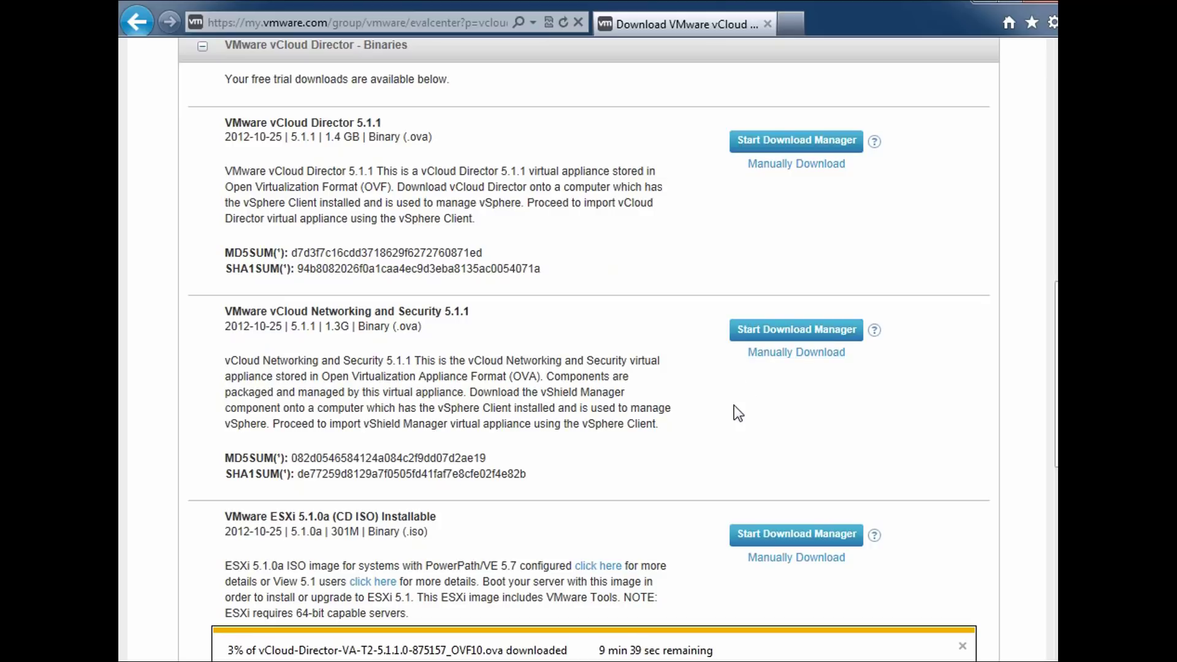
click(763, 360)
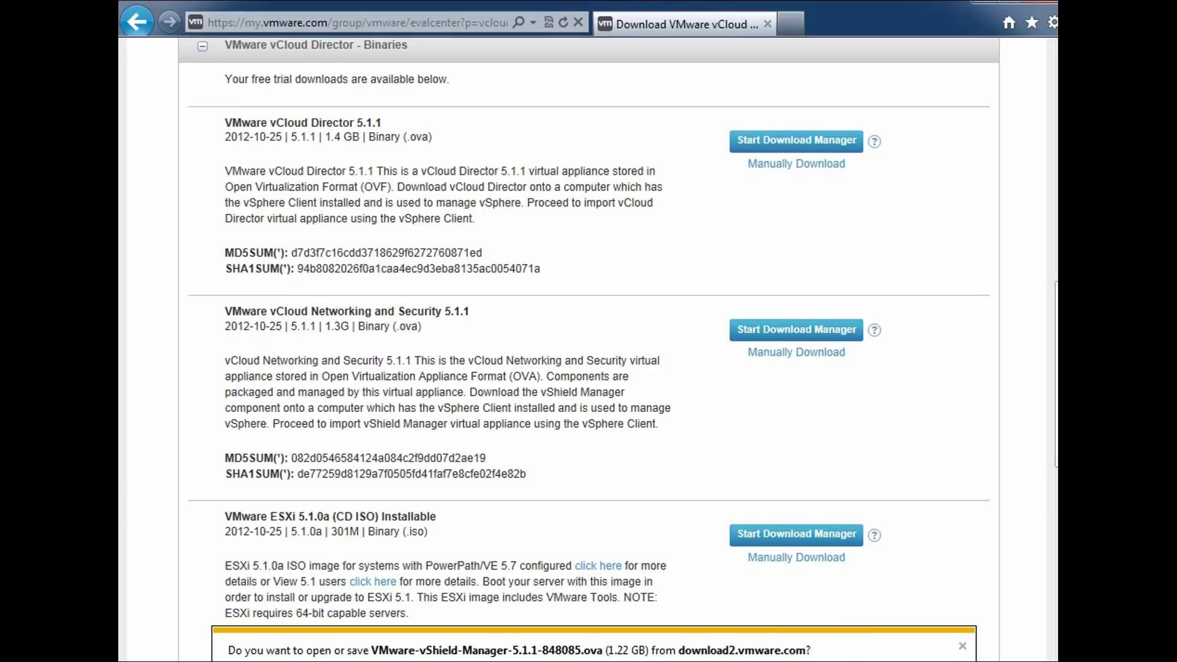
click(842, 661)
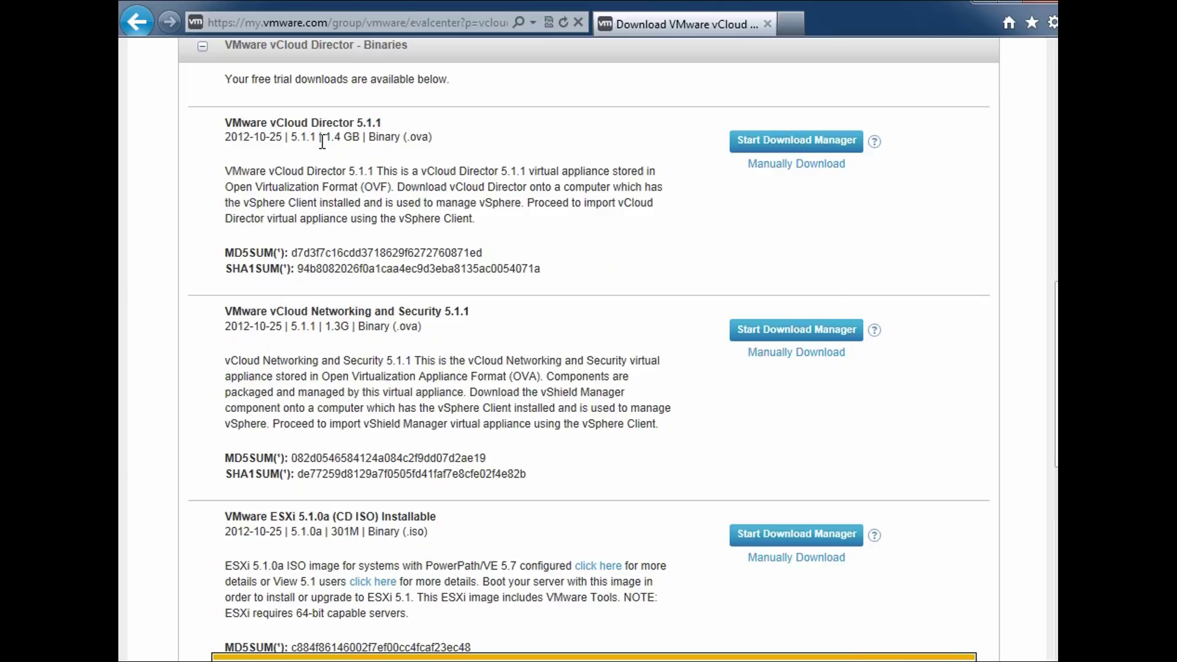
Compare the package sizes: 1.4 GB for vCloud Director and 1.3 GB for the second appliance
drag(325, 136, 339, 139)
click(327, 156)
drag(326, 327, 348, 325)
click(325, 352)
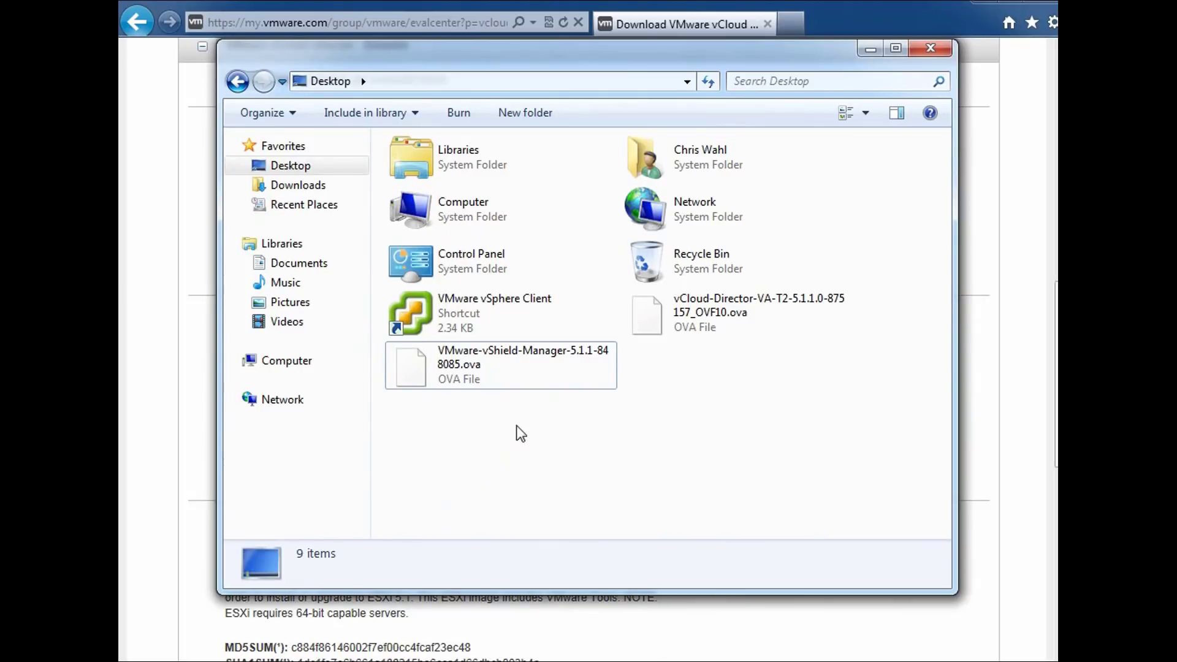
Check the details of the vShield Manager and vCloud Director OVA files on the Desktop
click(506, 378)
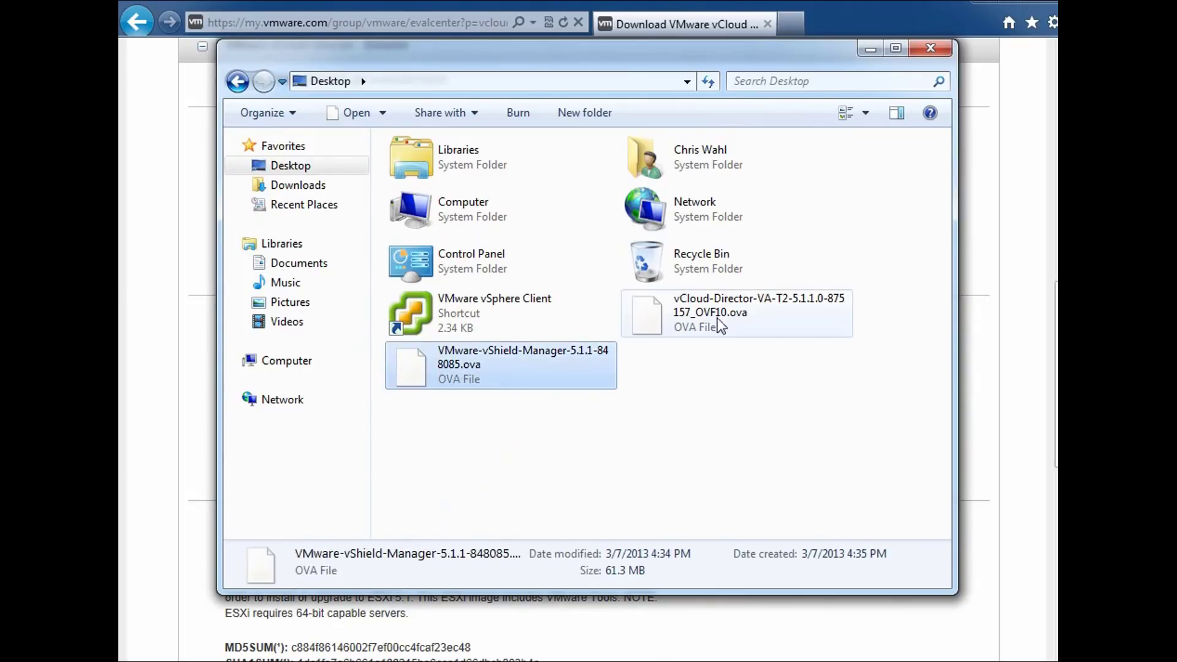
click(738, 314)
click(722, 384)
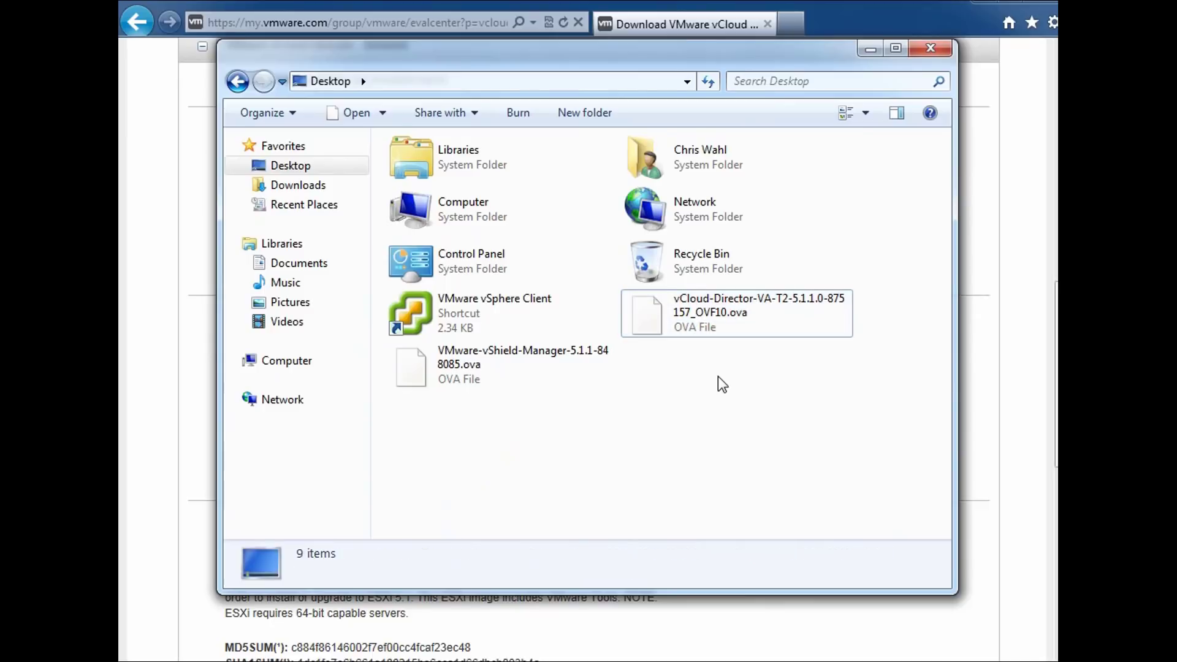
click(739, 320)
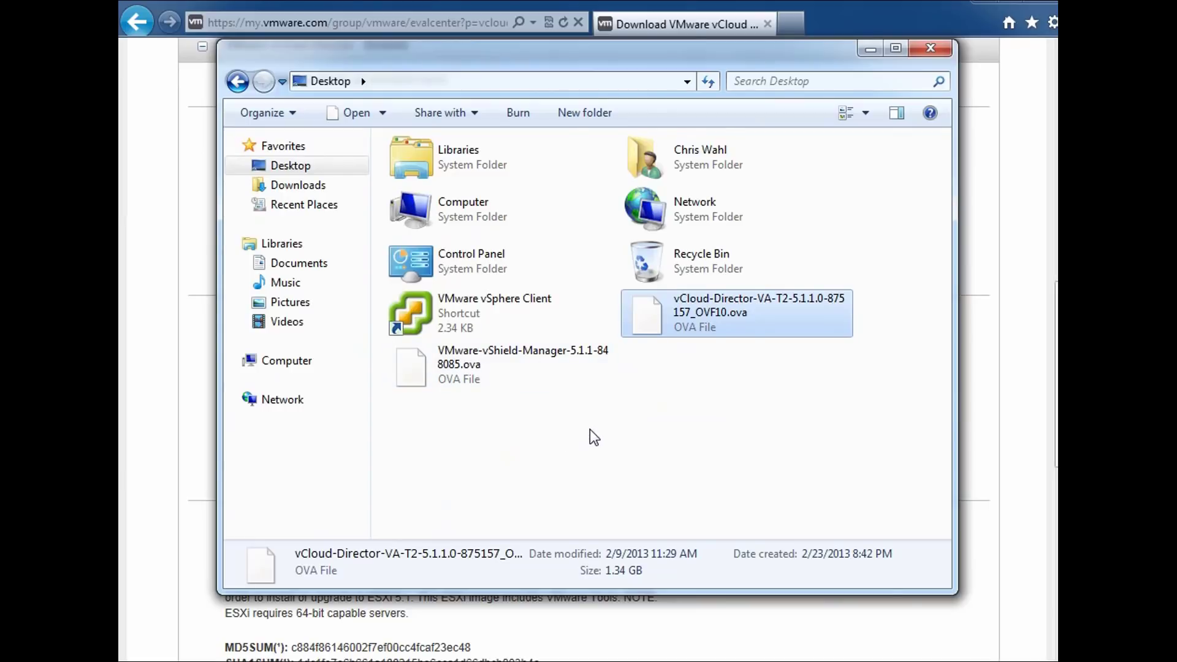
click(676, 418)
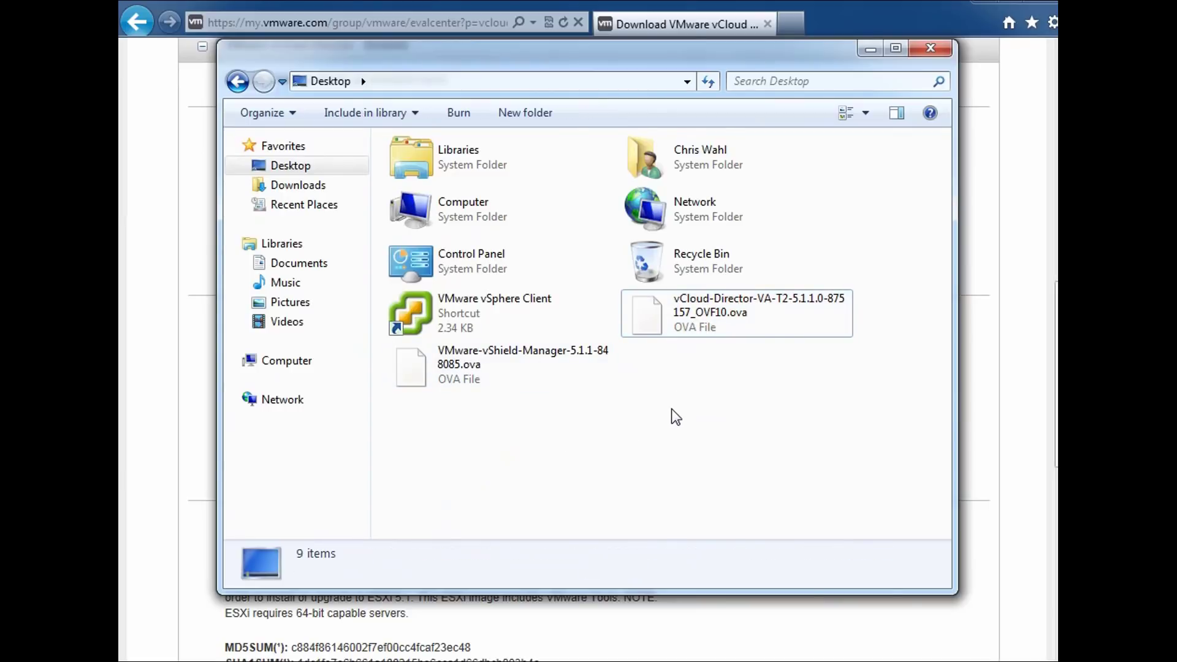
click(764, 317)
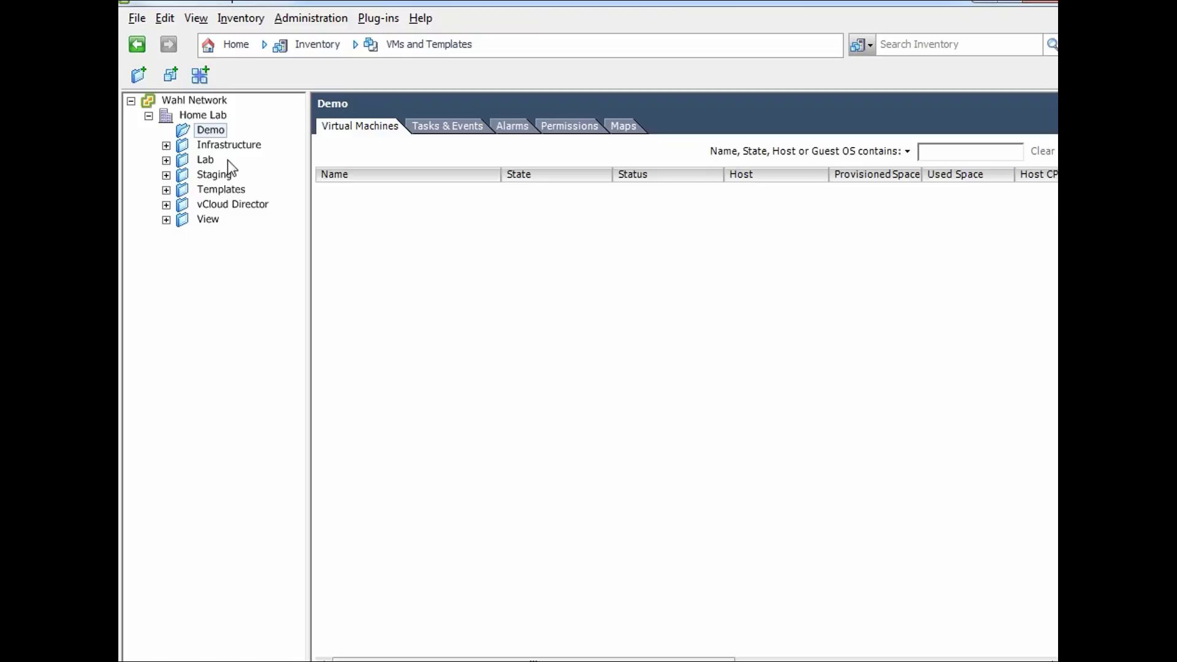
Start Deploy OVF Template from the File menu and load the Desktop vCloud-Director-VA-T2-5.1.1.0 OVA as source
click(142, 19)
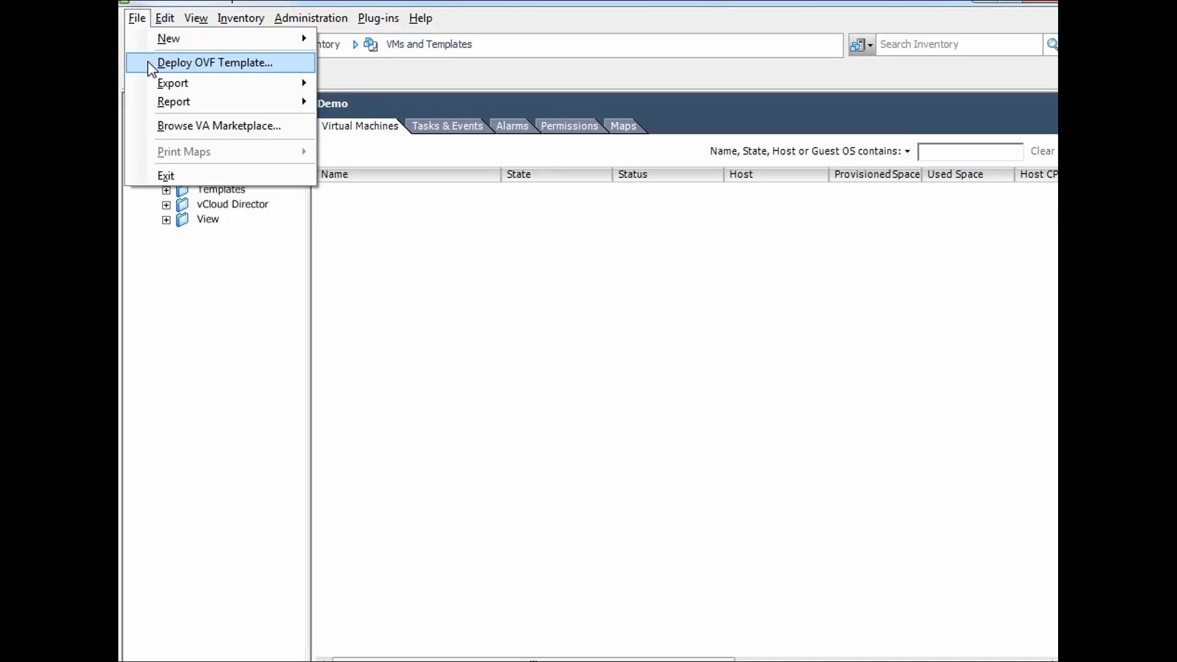
click(205, 61)
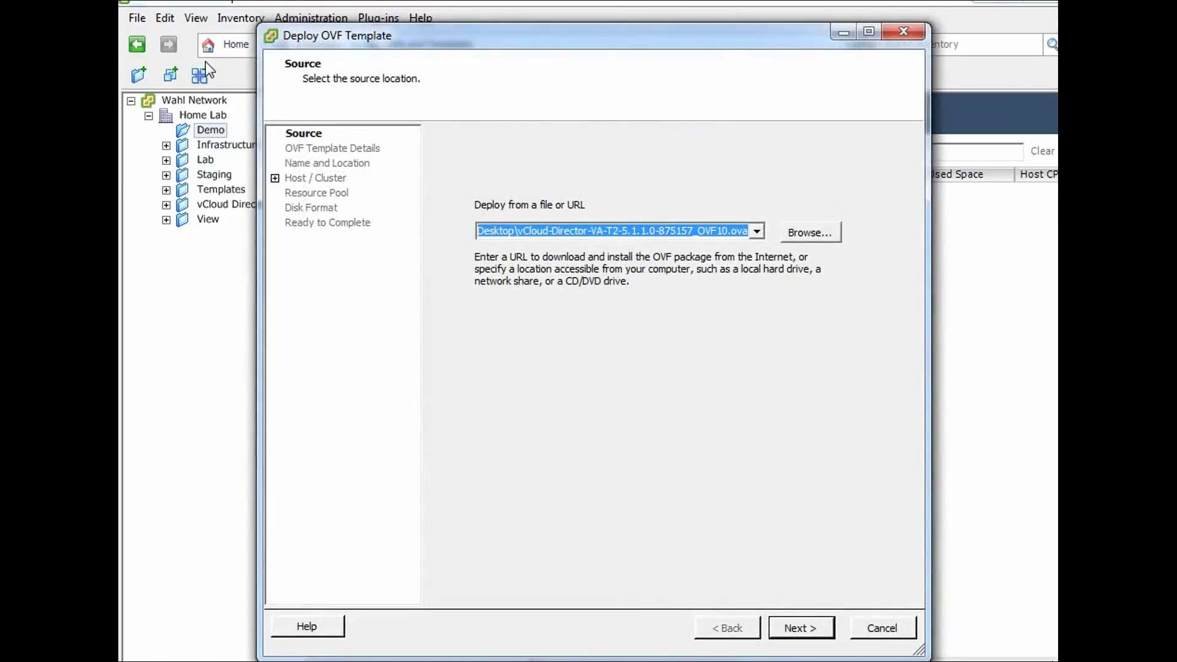
click(824, 234)
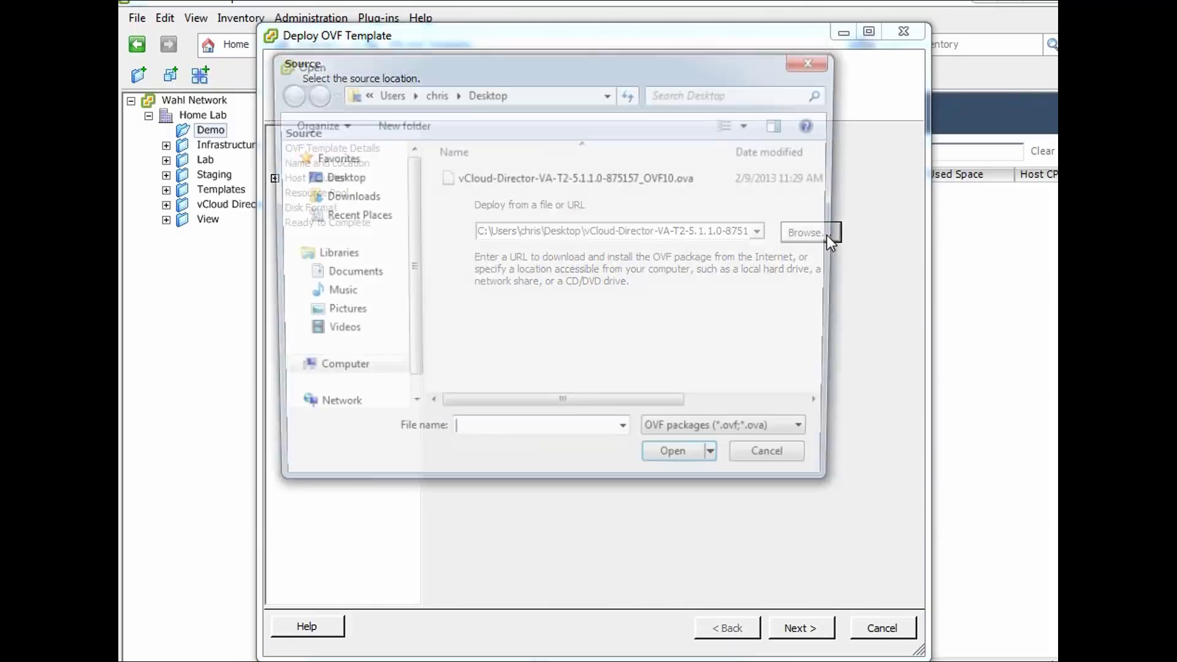
click(496, 184)
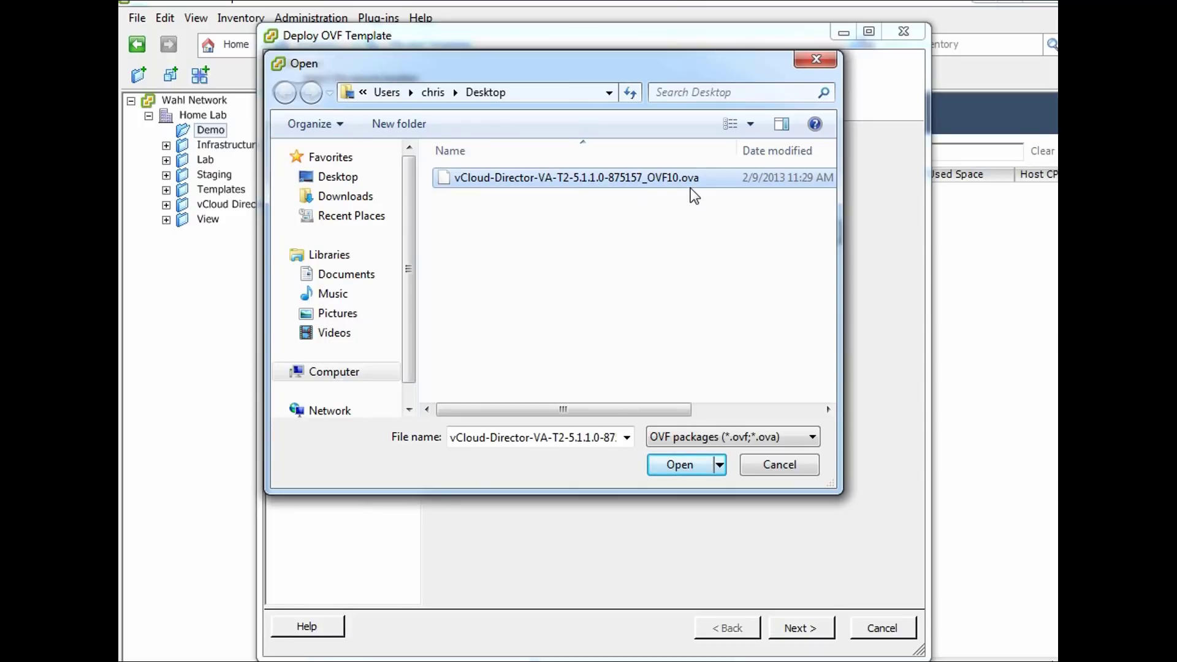
click(813, 437)
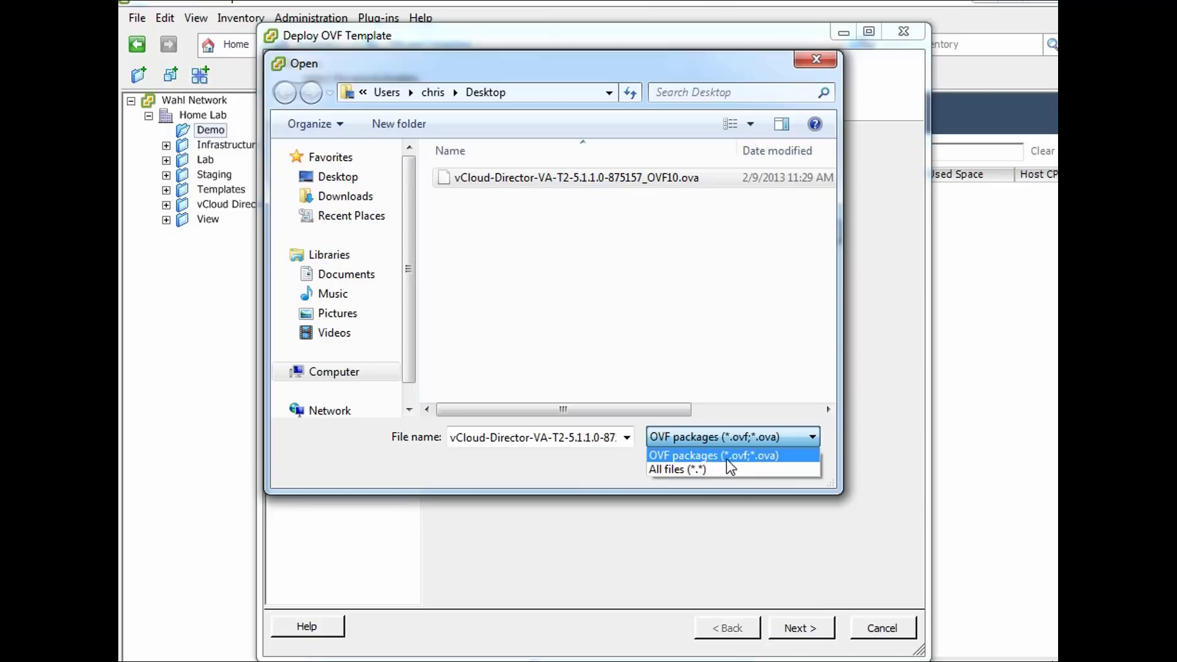
click(761, 437)
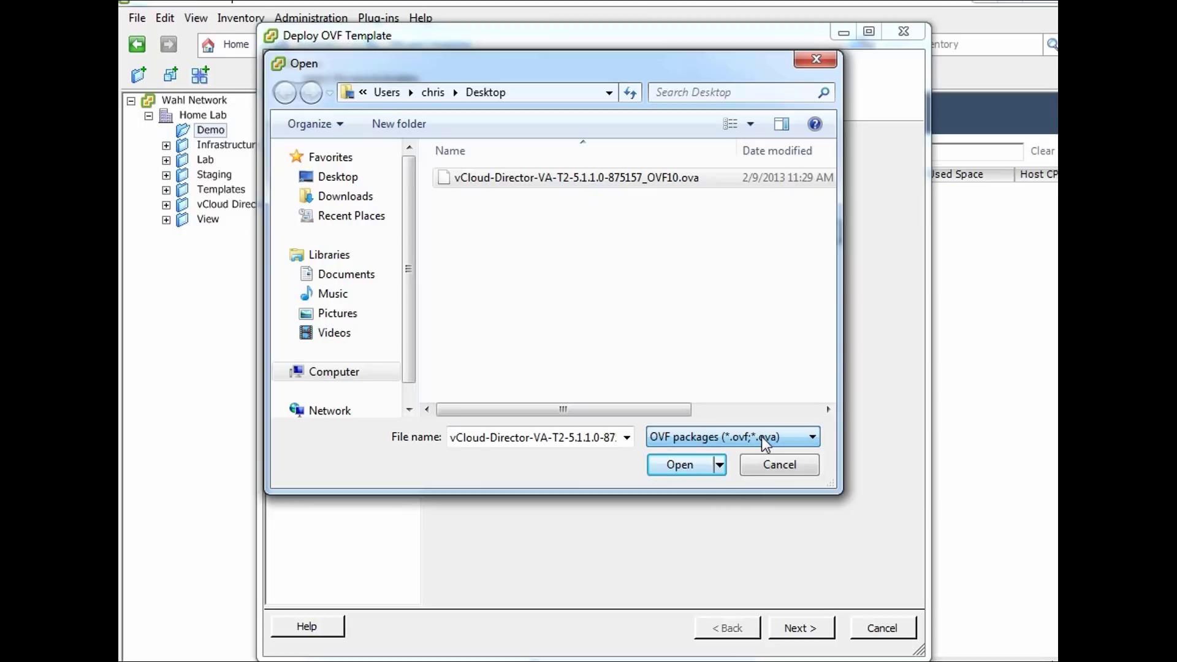
click(697, 467)
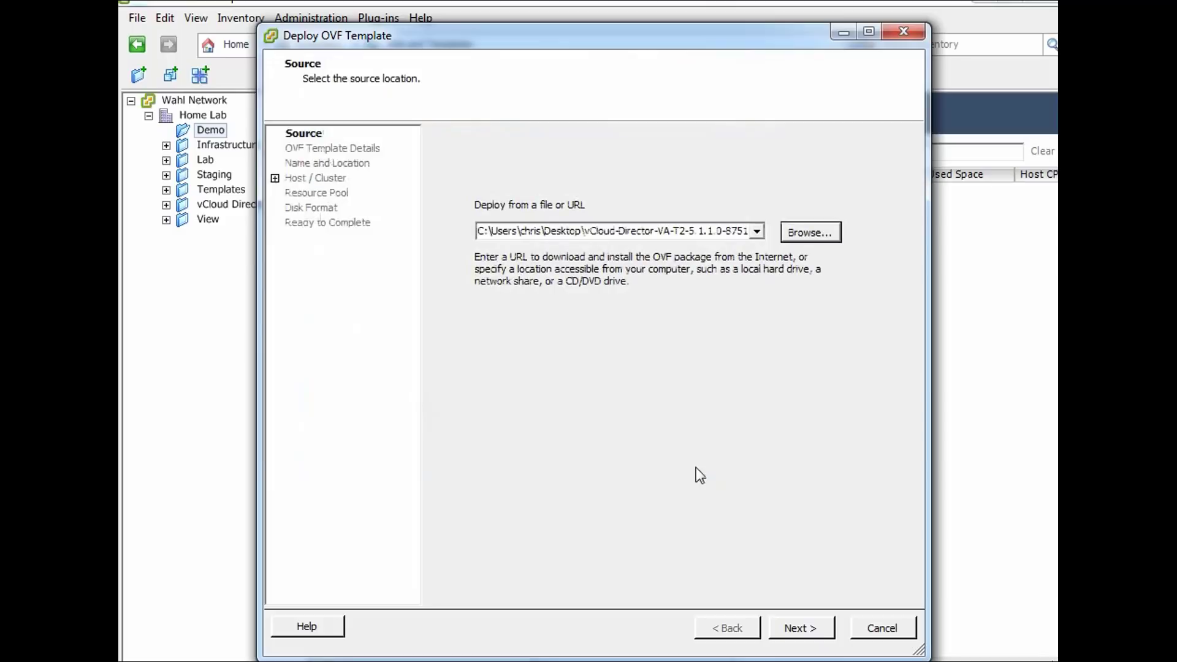
click(801, 635)
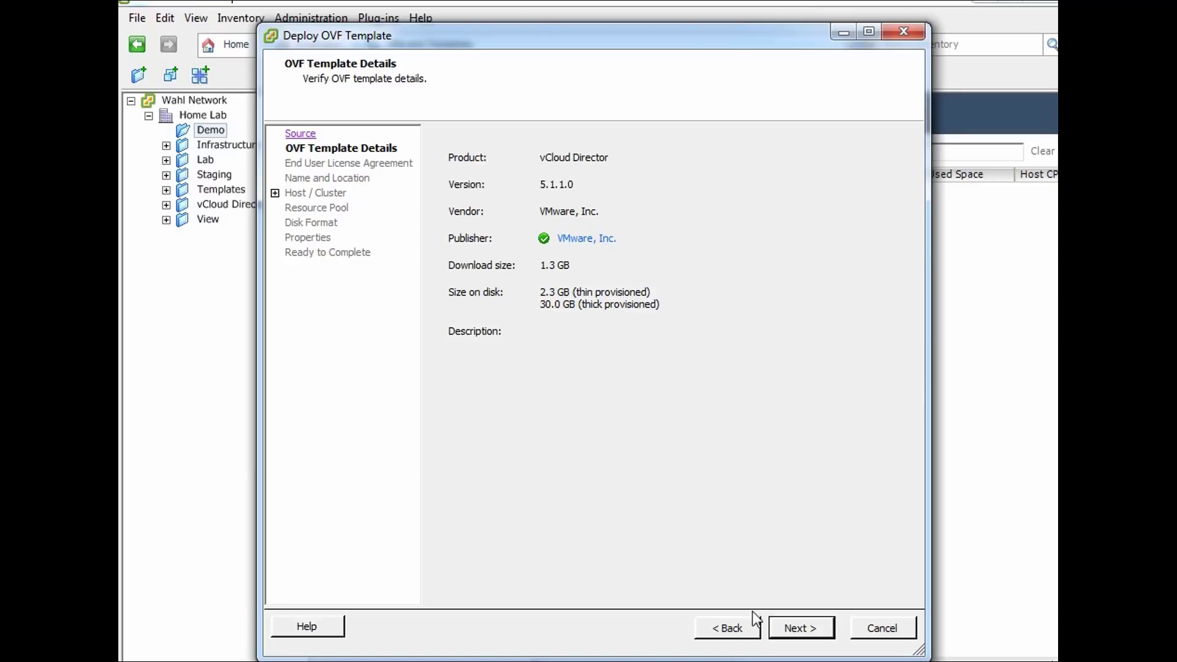
Read through and accept the appliance EULA, reaching the Name and Location page
click(786, 627)
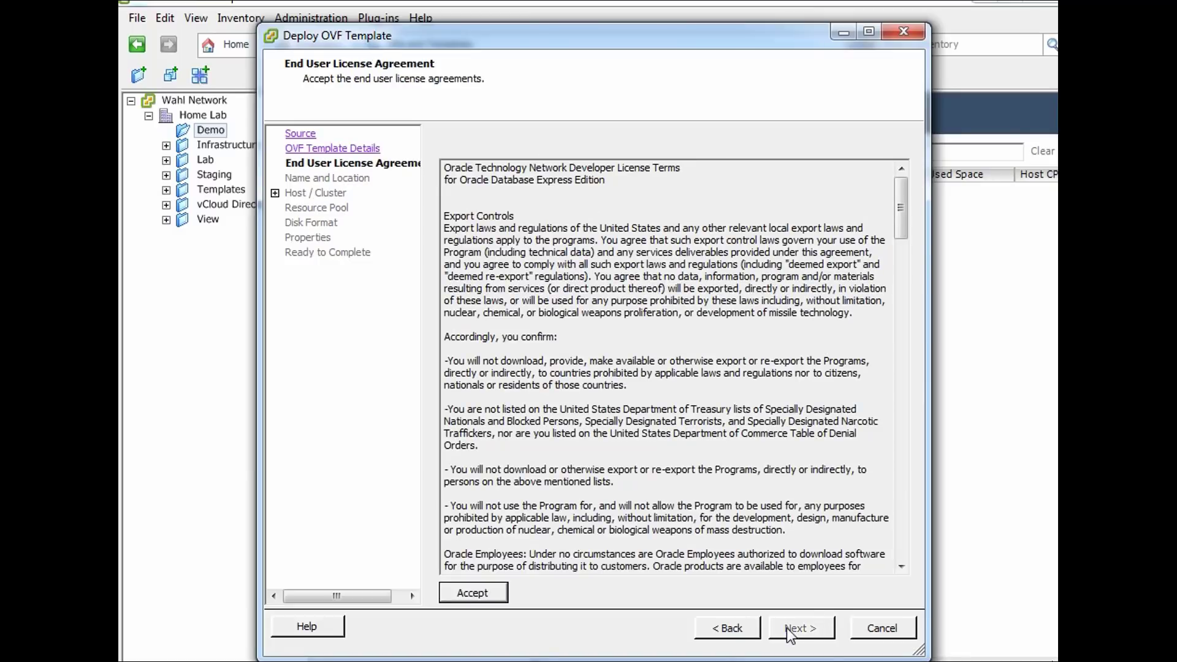
drag(906, 197, 916, 564)
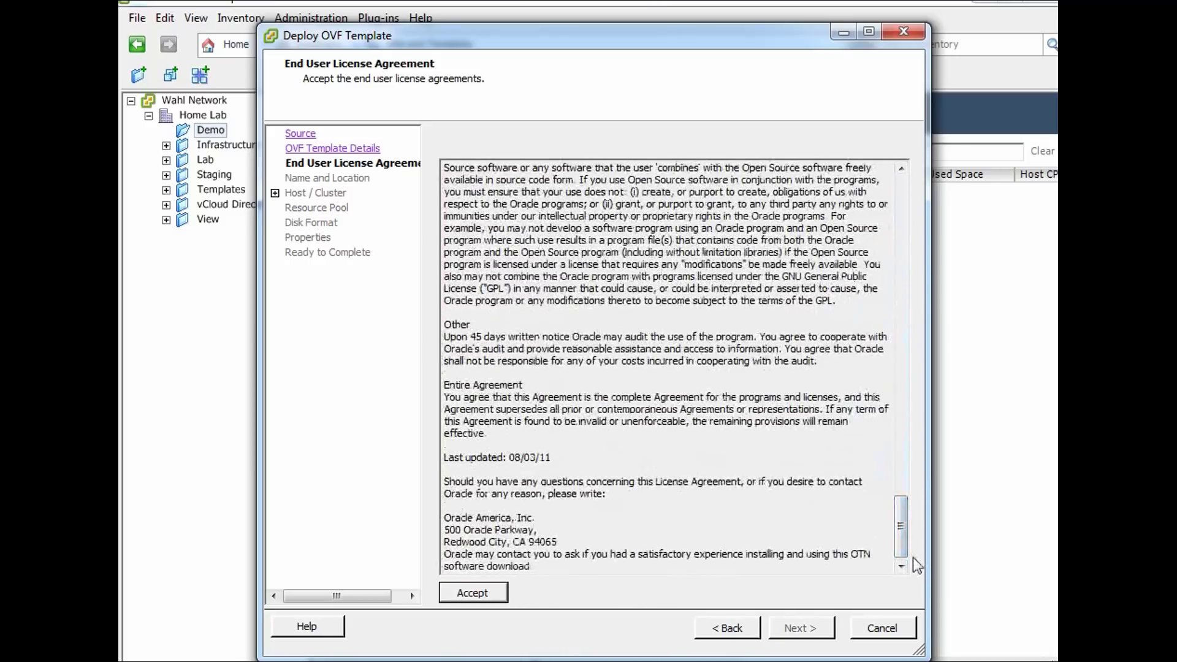
click(477, 598)
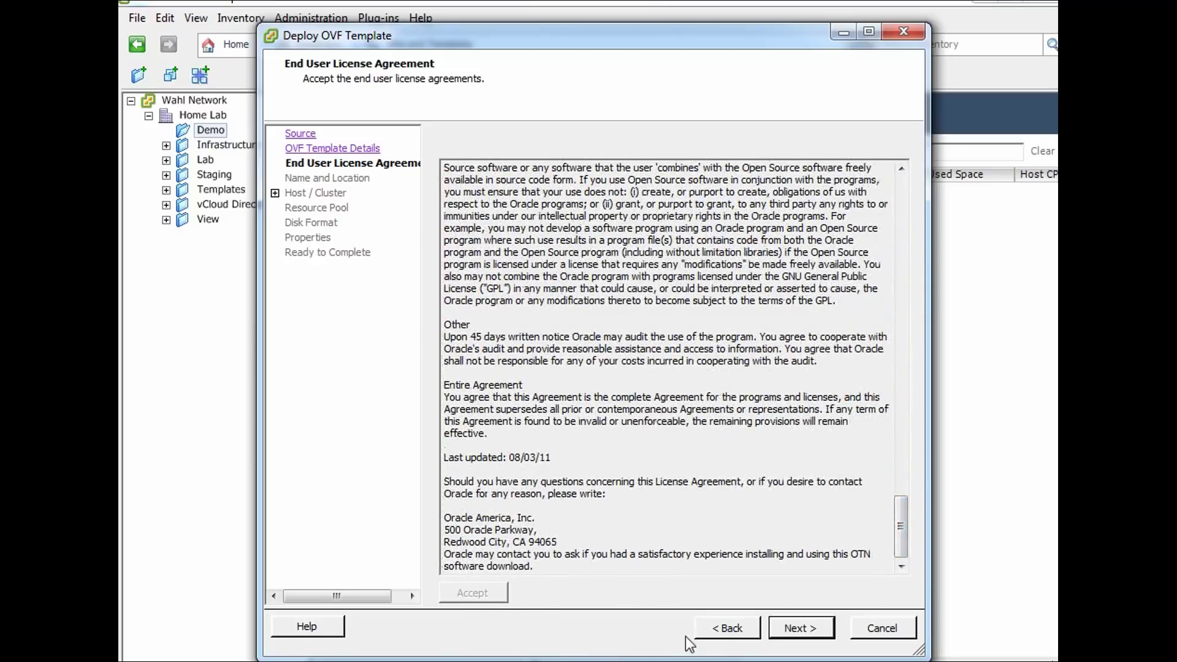
click(792, 629)
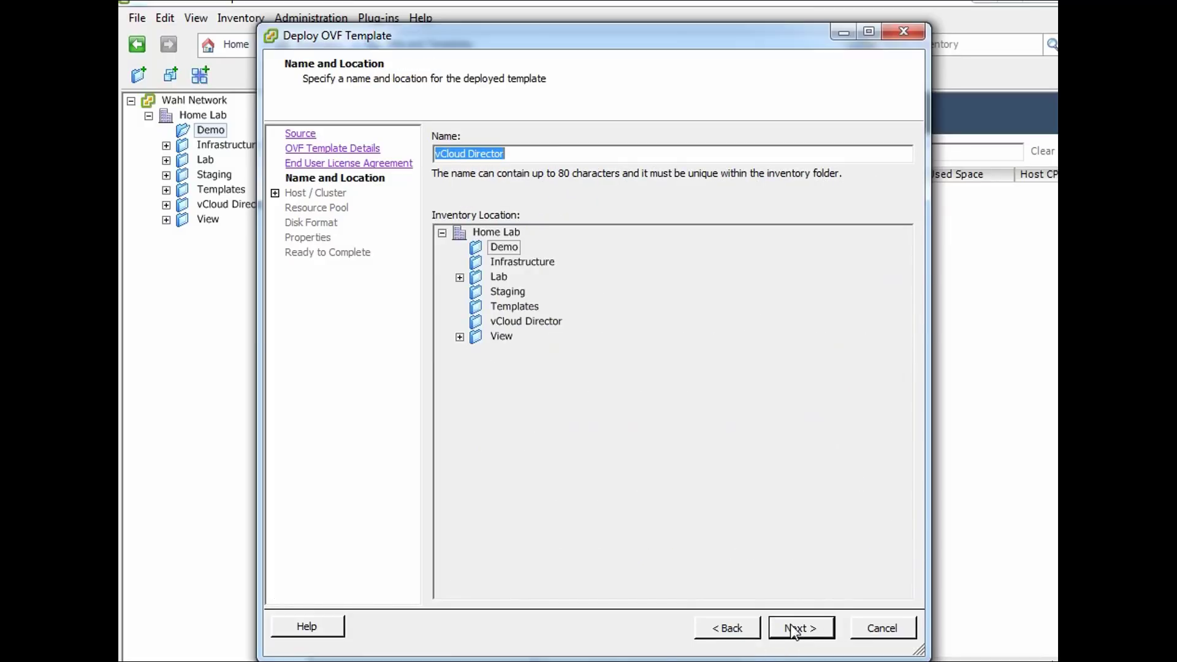
Rename the VM to 'vCloud Director Appliance', keeping it in the Demo folder
click(536, 154)
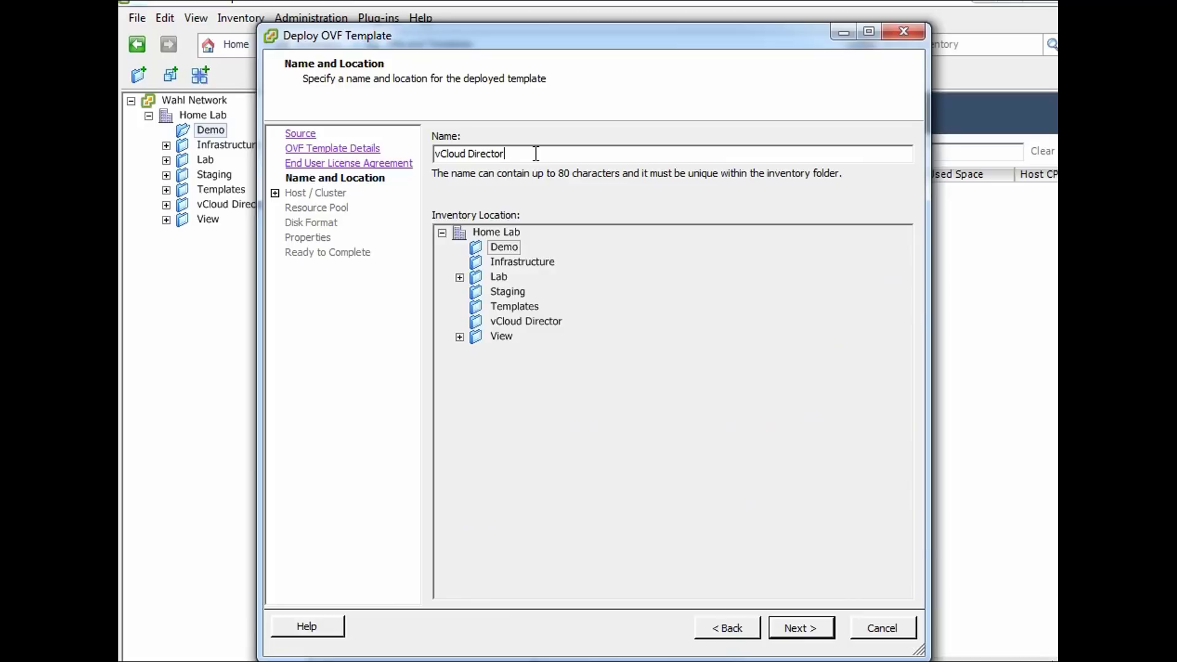
text(Appliance)
click(816, 633)
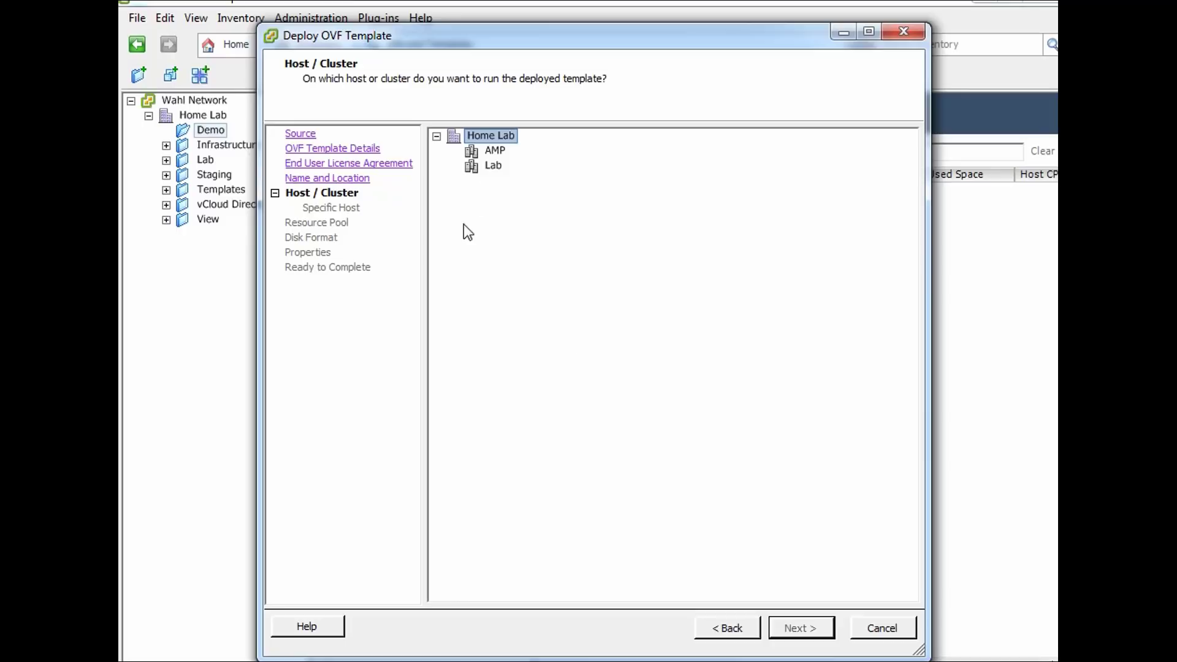
Choose the Lab cluster to run the appliance
click(497, 174)
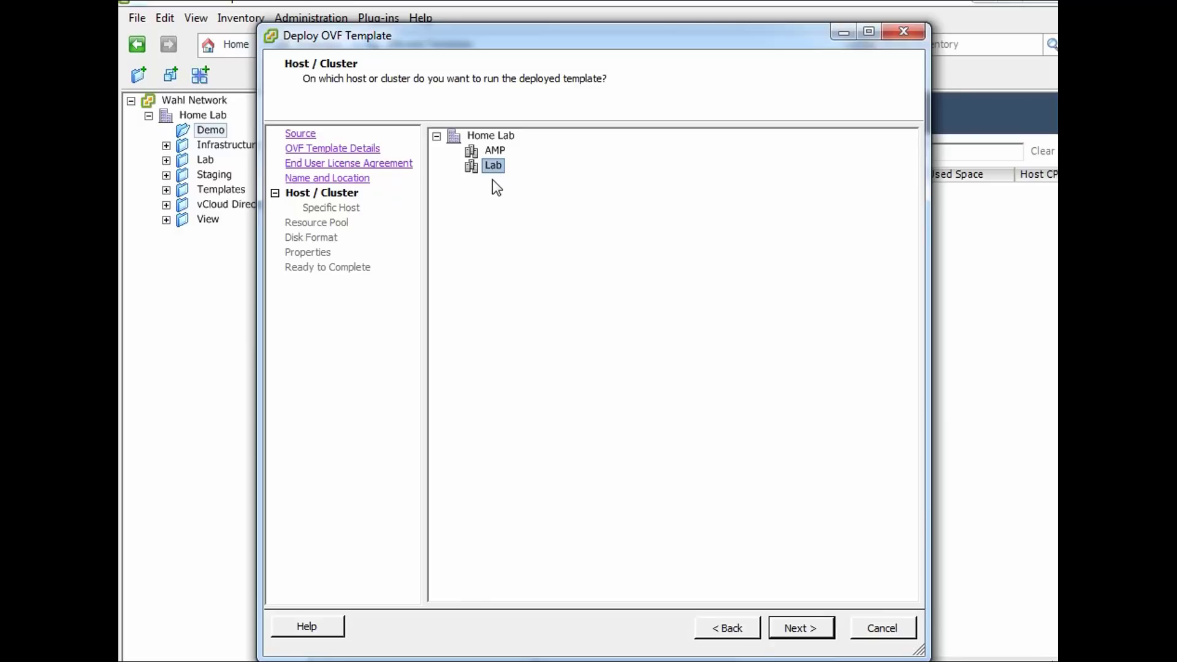
click(797, 638)
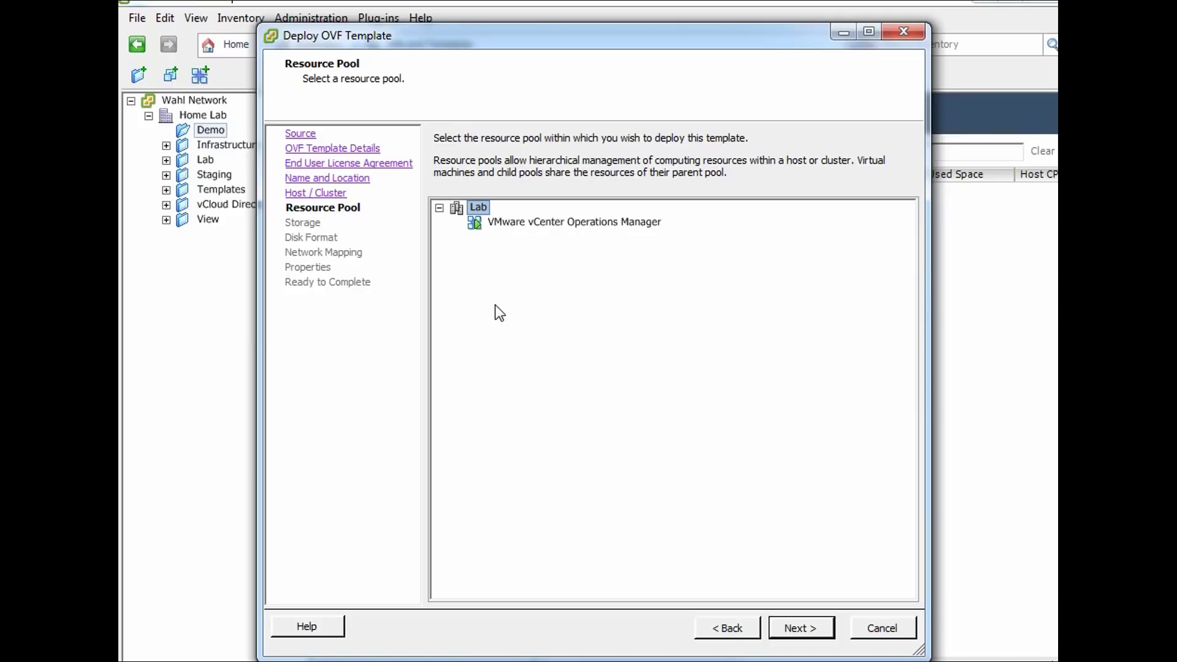
Keep the Lab resource pool and store the VM on the NAS2-VMs datastore
click(803, 631)
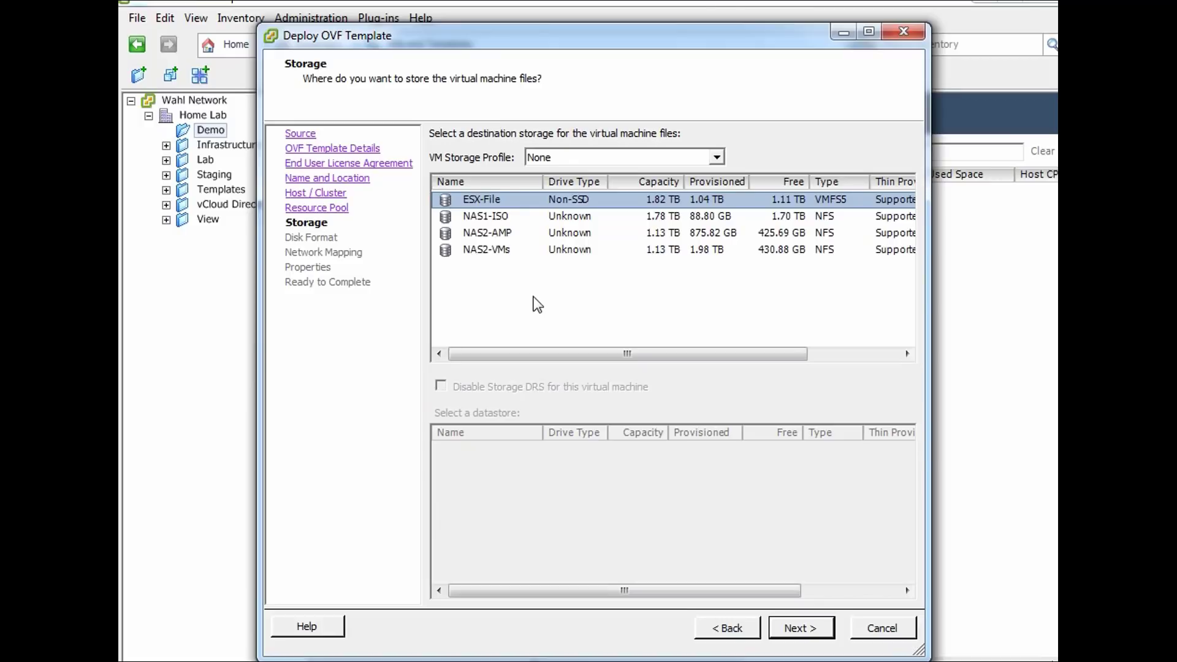
click(508, 218)
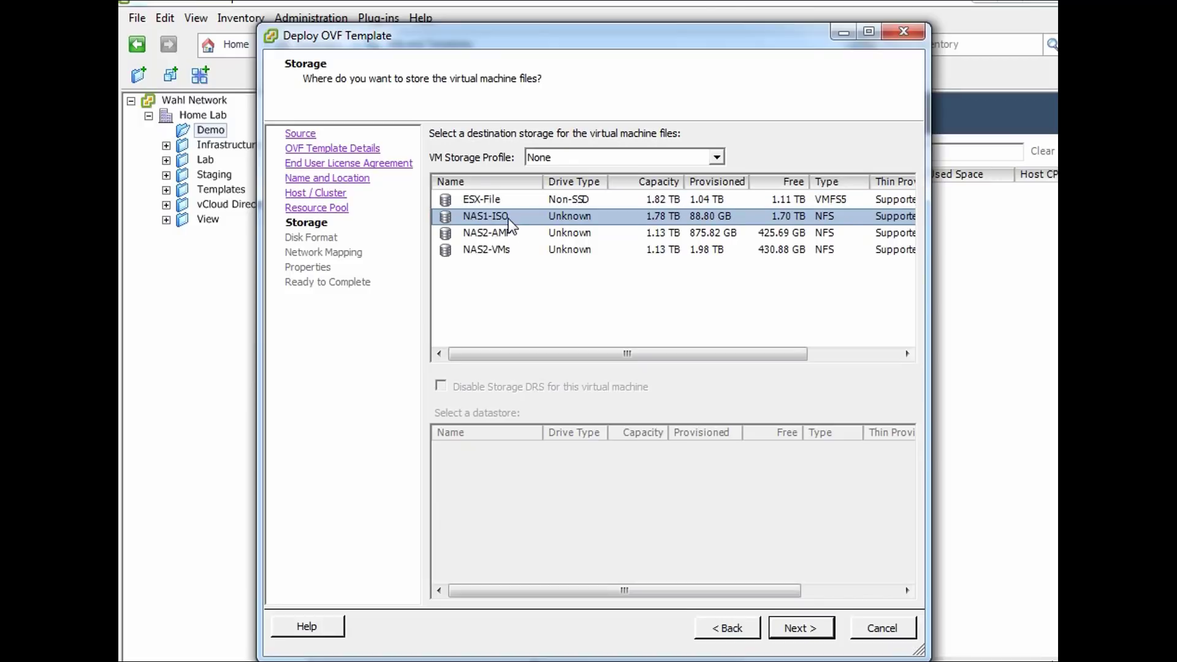
click(513, 234)
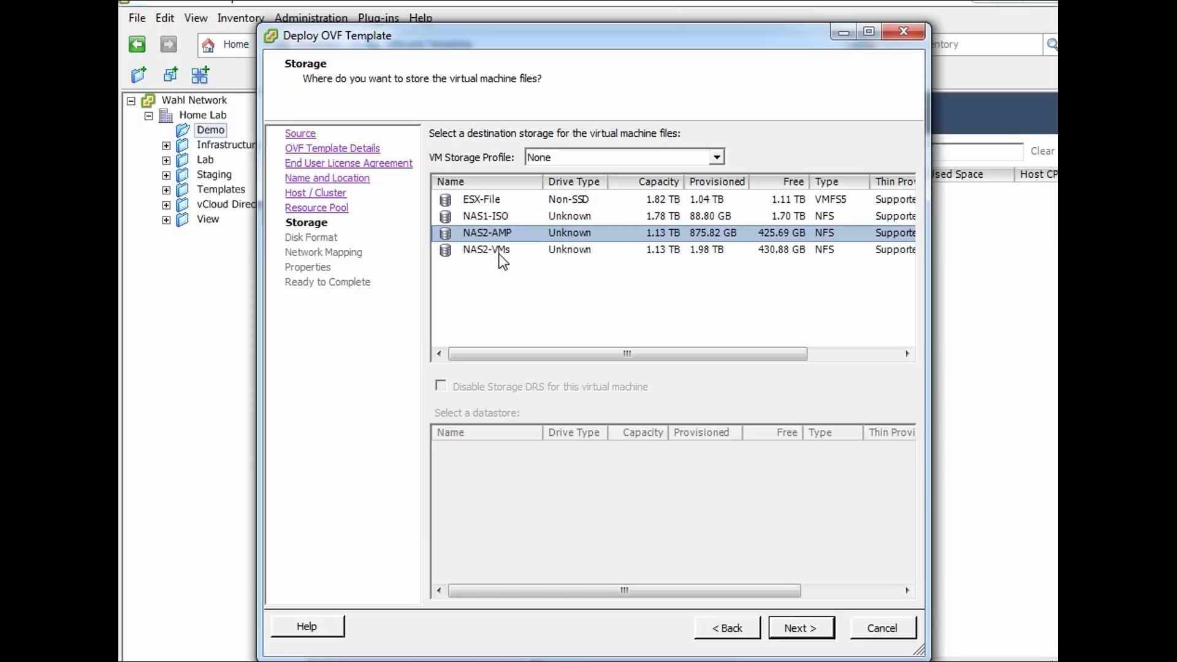
click(500, 252)
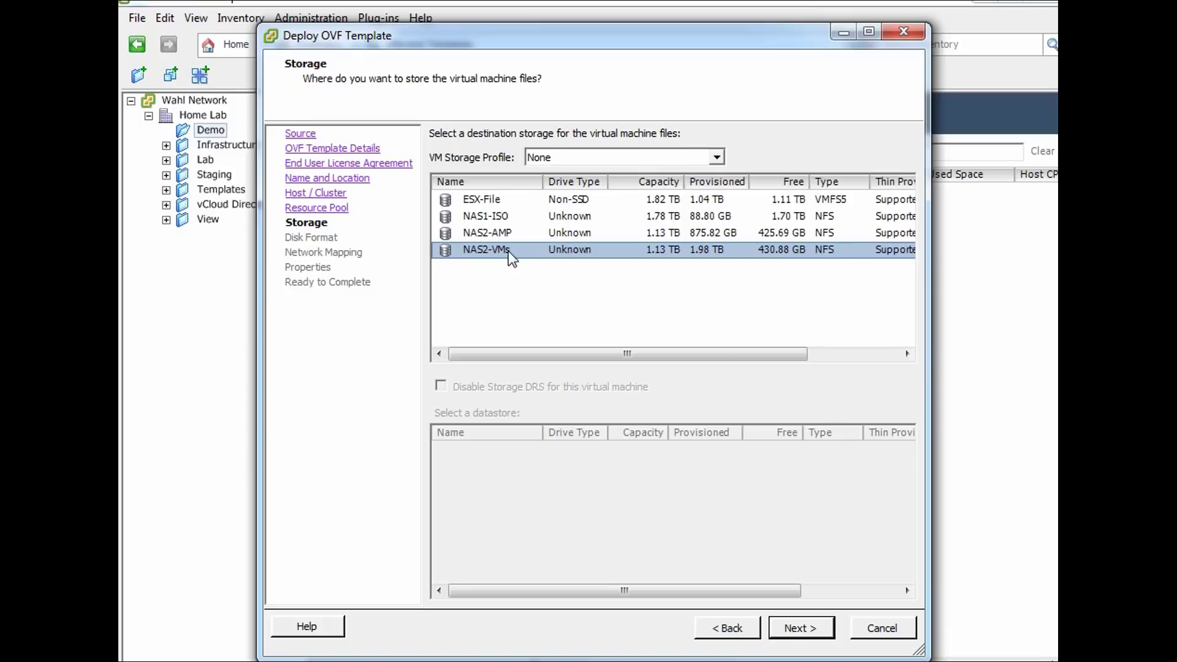
click(826, 631)
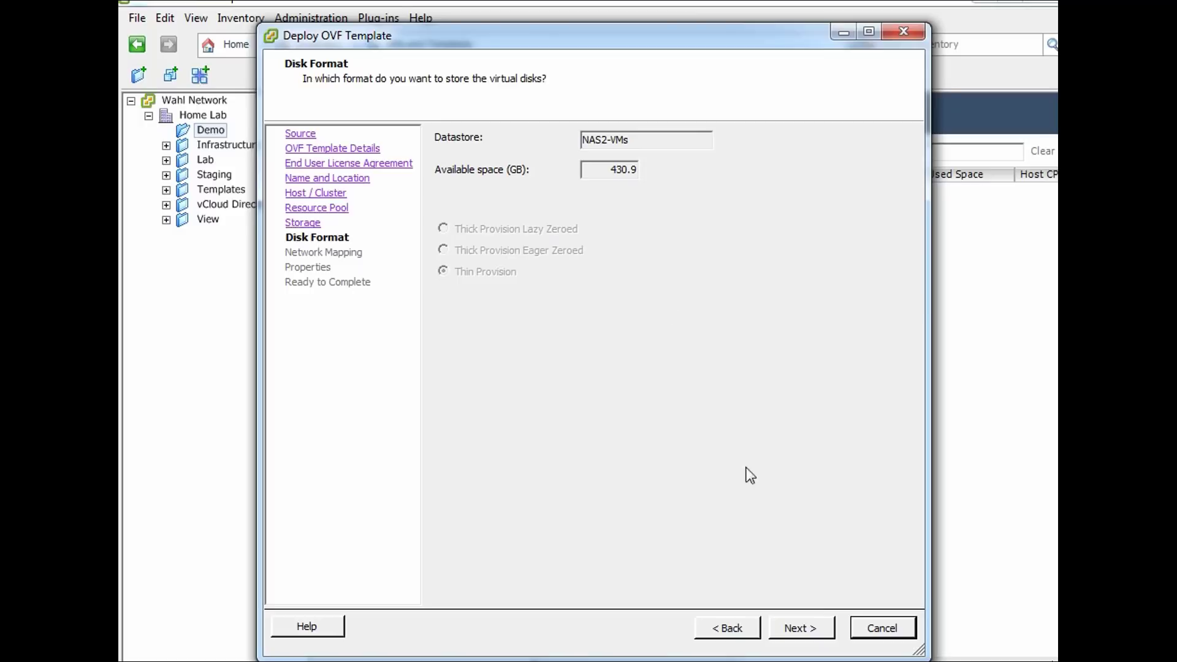
Keep Thin Provision as the disk format and advance to Network Mapping
click(807, 634)
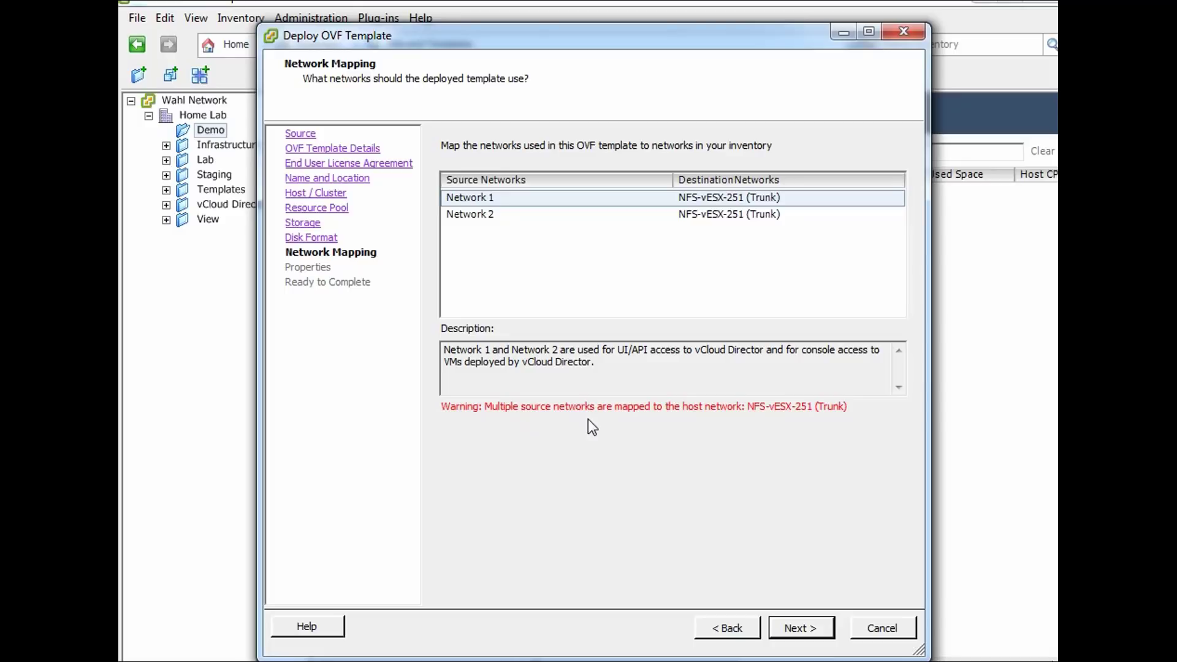
Set both Network 1 and Network 2 to destination network VM-1 and continue
click(727, 200)
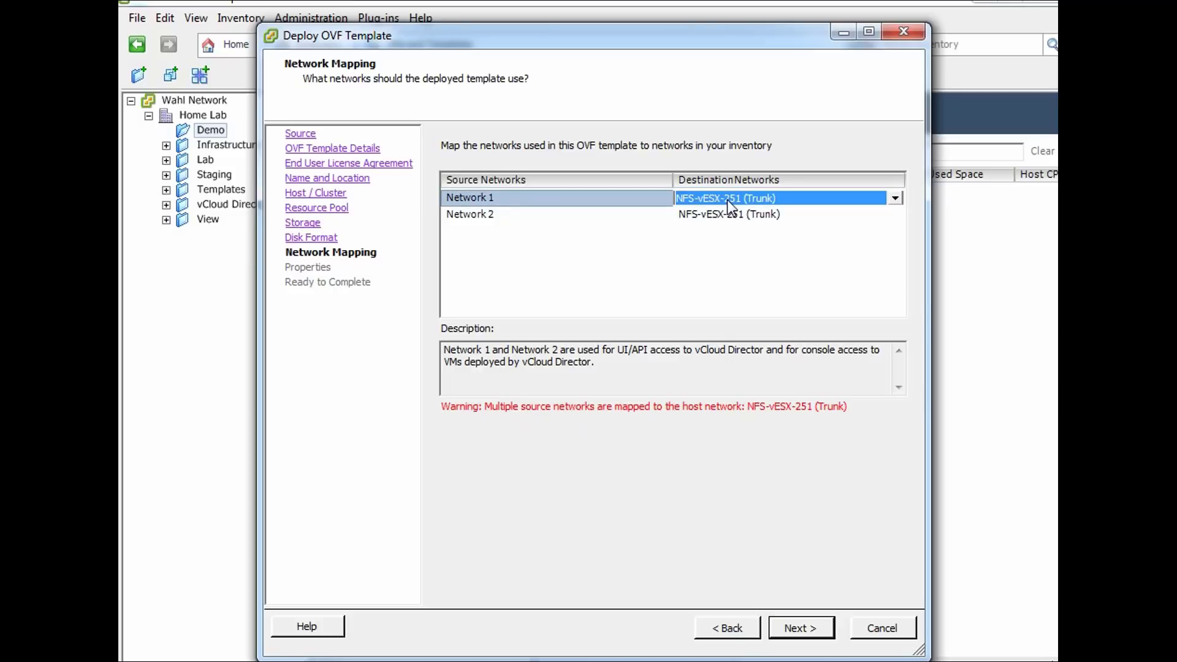
click(726, 198)
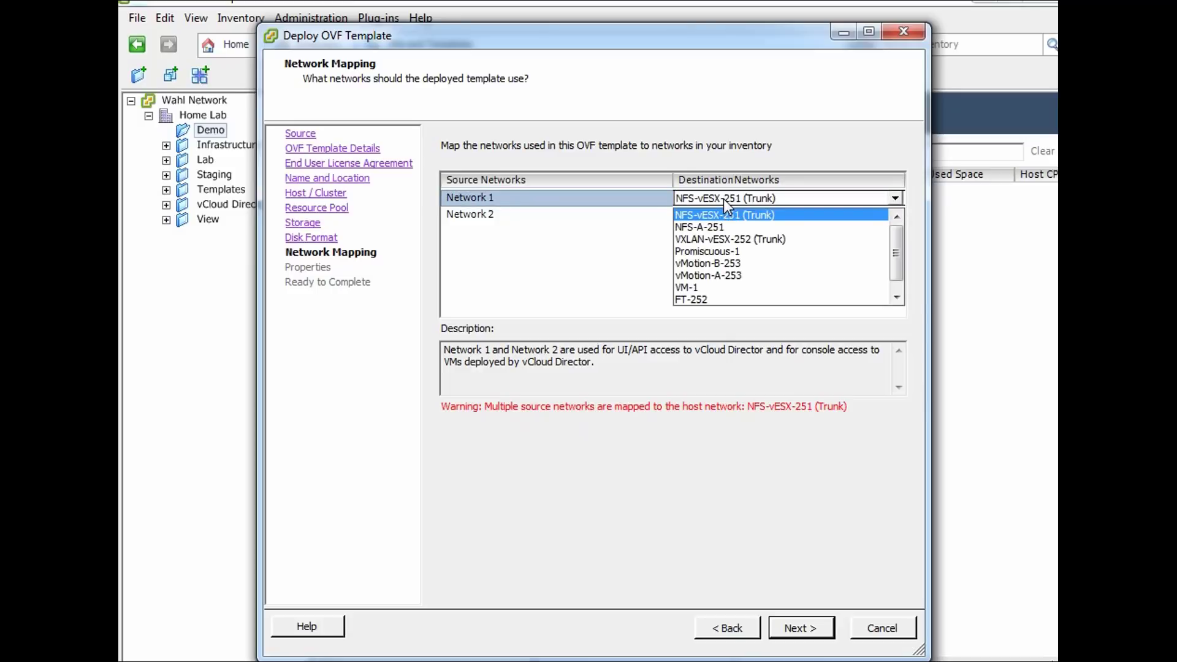
click(702, 288)
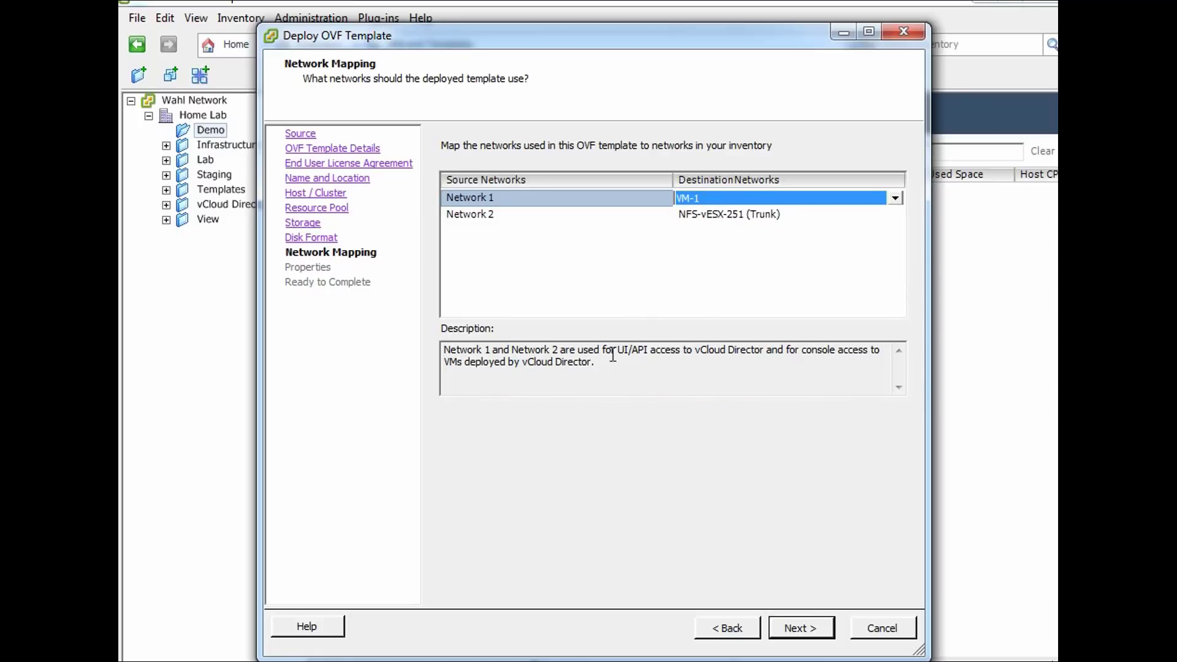
click(693, 216)
click(693, 217)
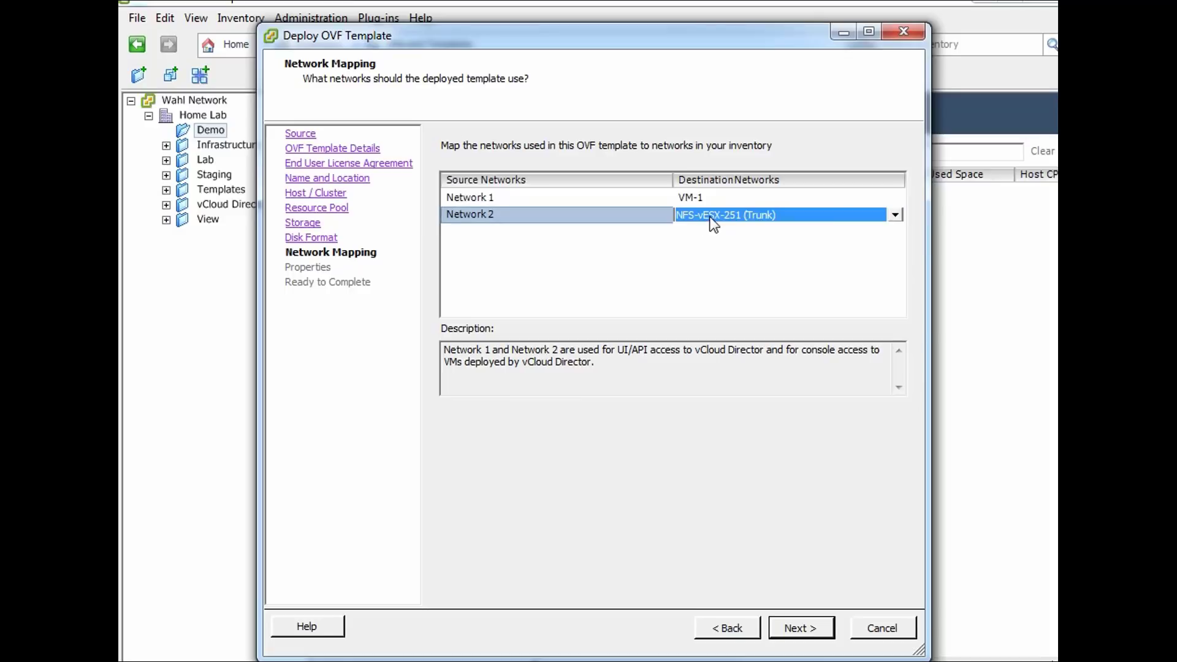
click(689, 300)
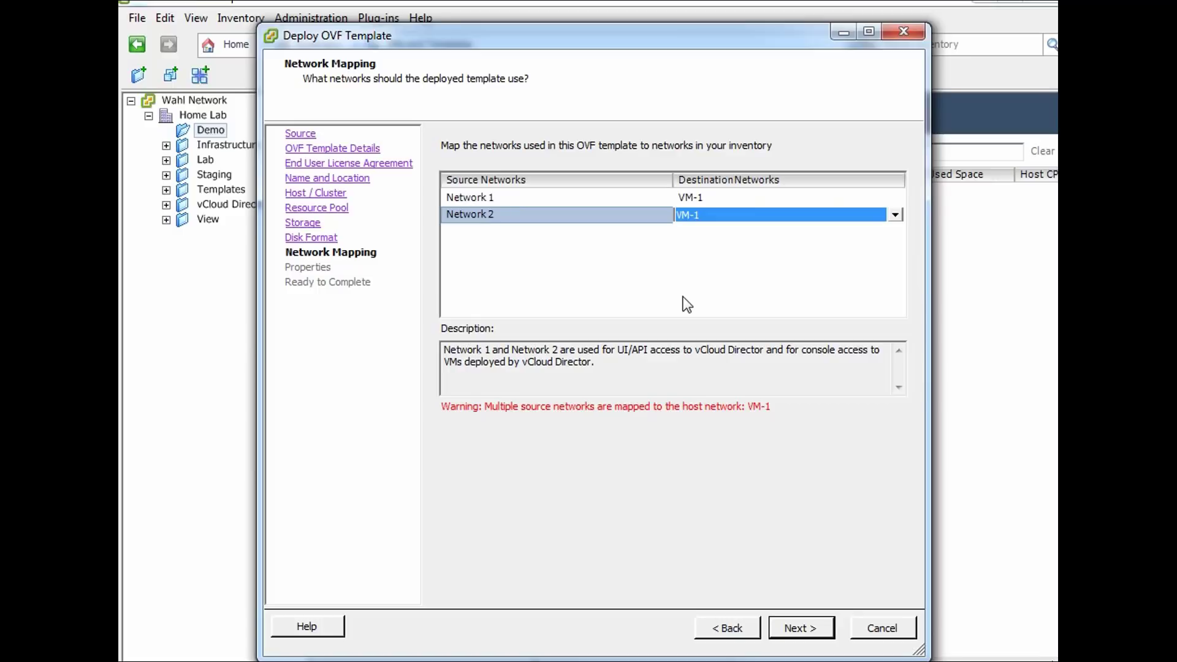
click(686, 303)
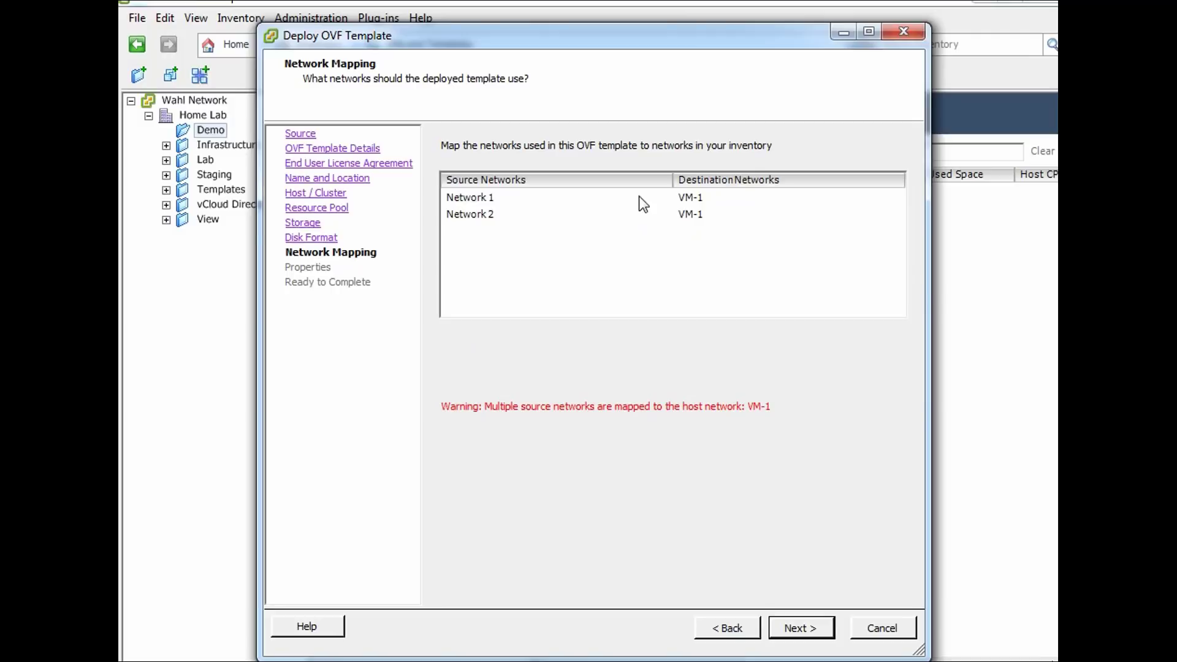
click(816, 637)
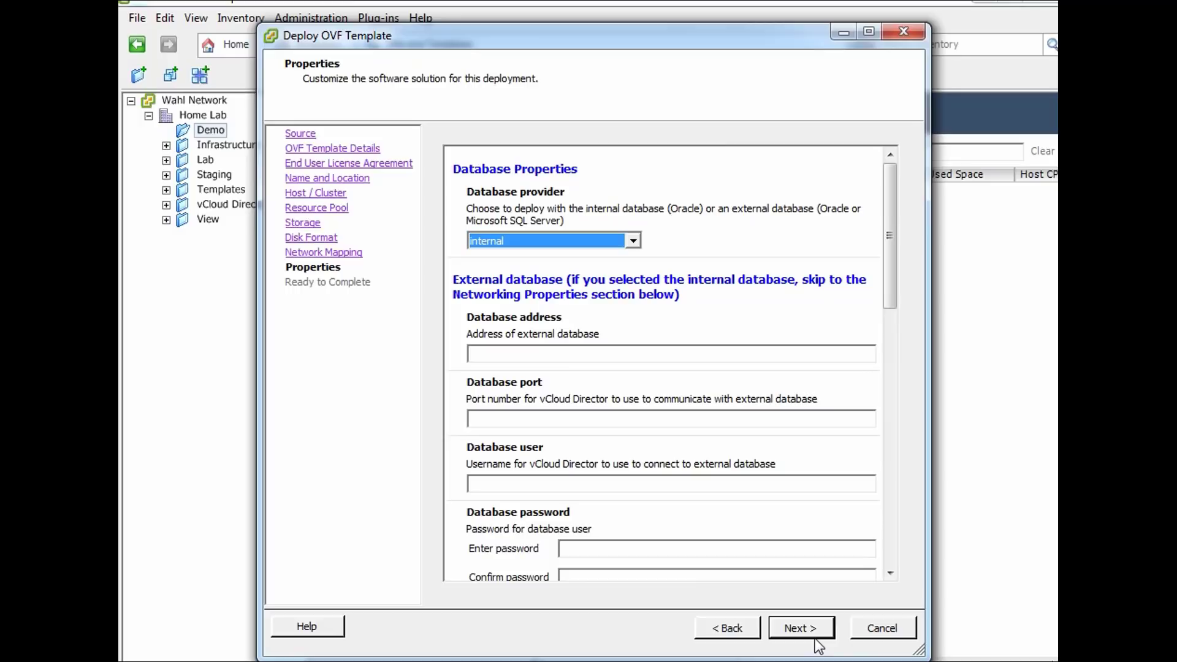
Keep 'internal' as the database provider and scroll down to Networking Properties
click(586, 241)
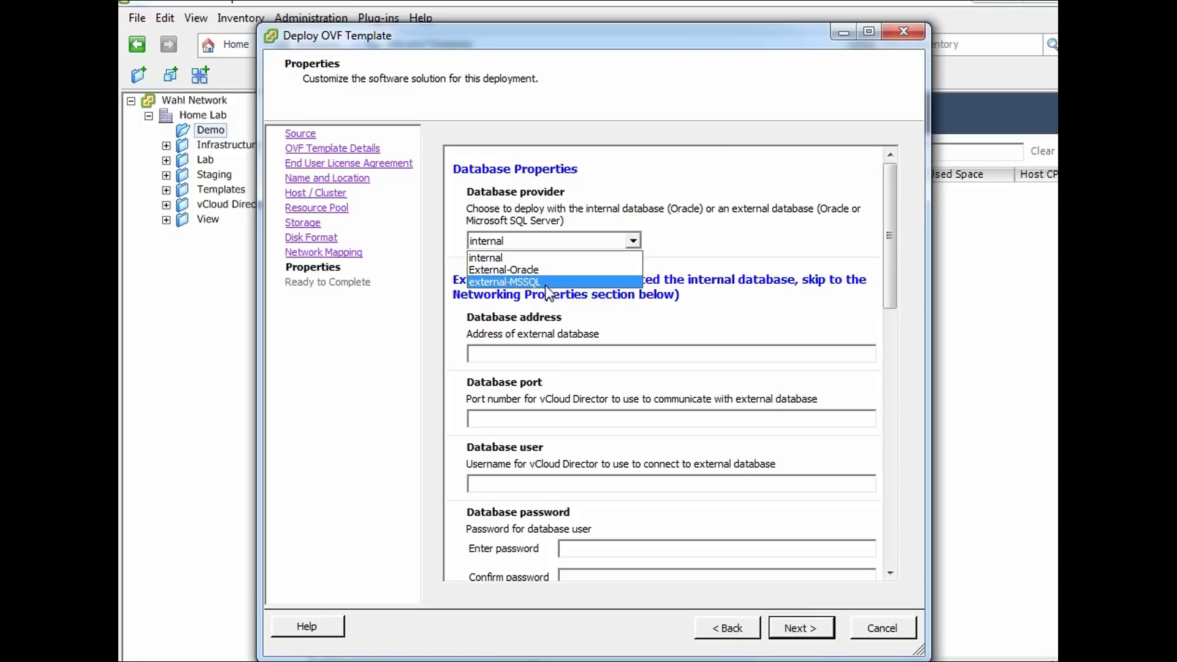
click(550, 257)
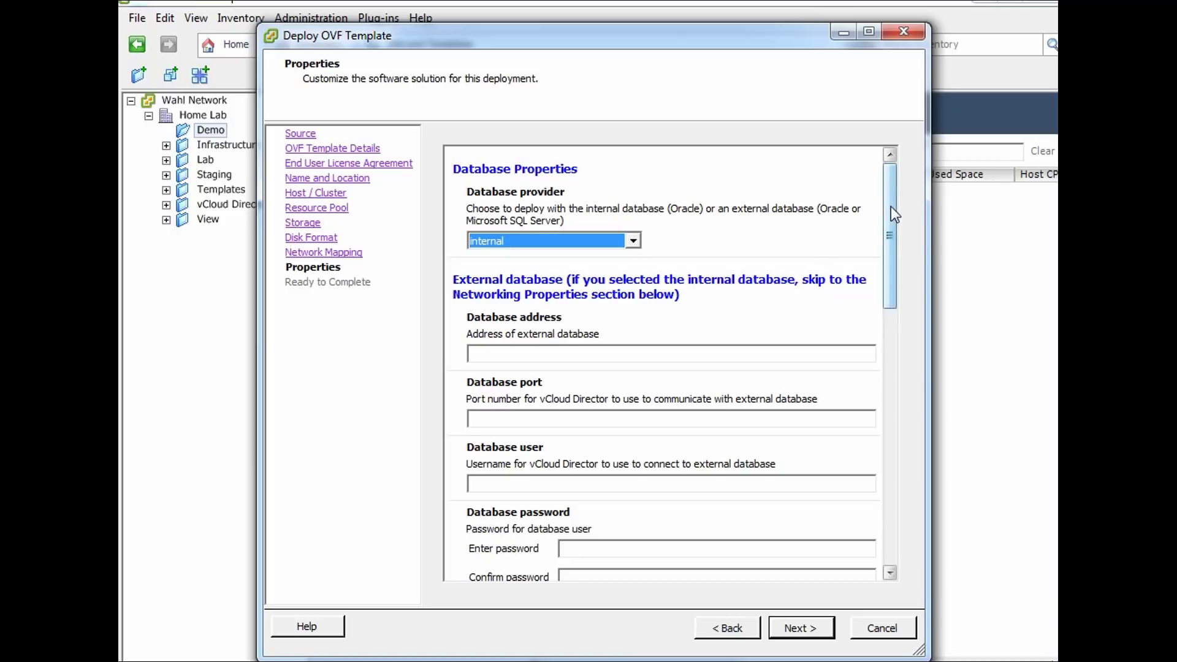
drag(892, 205, 904, 445)
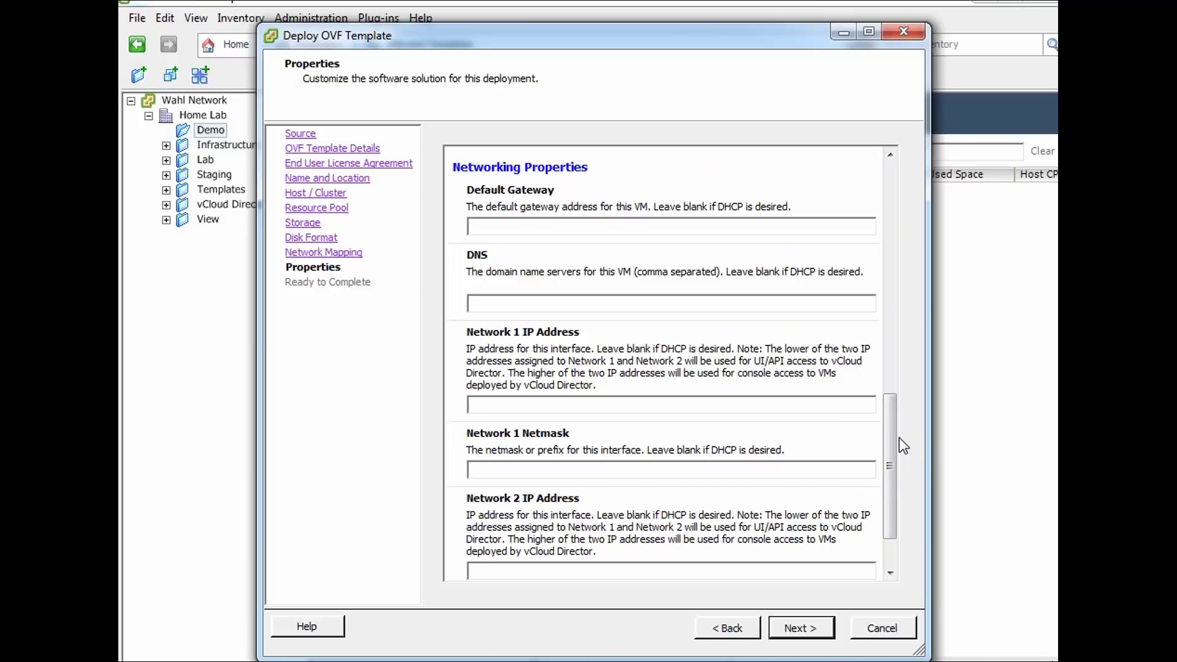
Enter 10.0.0.201 as Default Gateway and 10.0.0.4 in the DNS field, removing the extra entry
click(532, 233)
text(10.0.0.201)
click(529, 303)
text(10.0.0.4,10.0.)
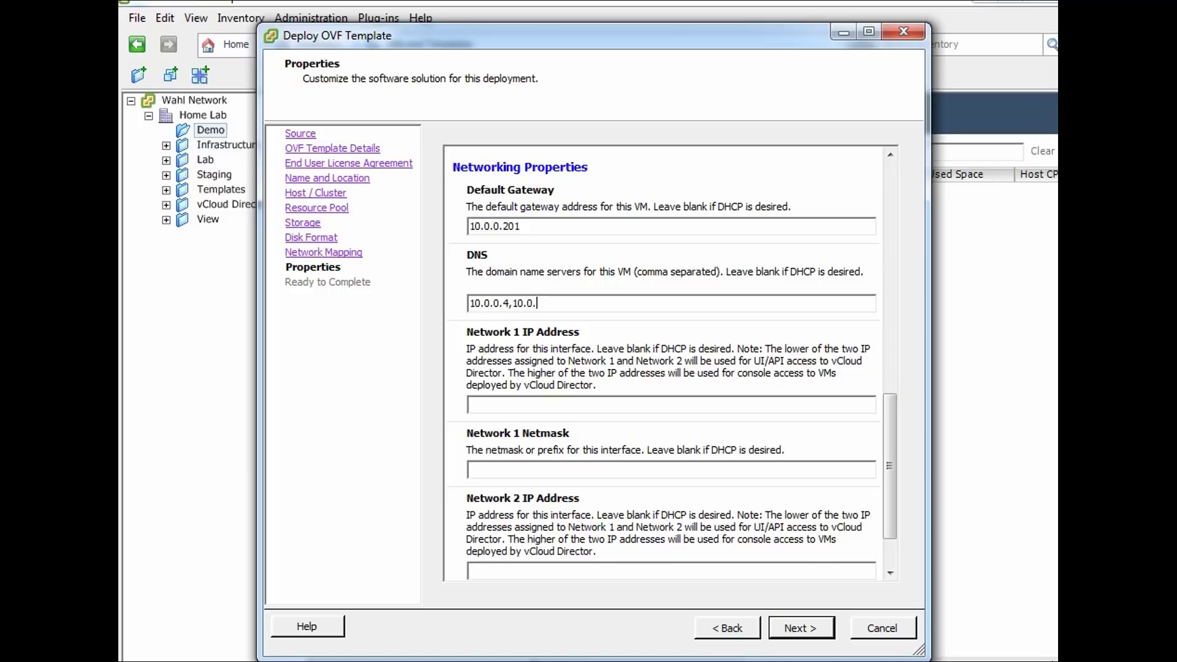
text(0.14)
key(BackSpace)
key(BackSpace)
key(BackSpace)
key(BackSpace)
key(BackSpace)
key(BackSpace)
key(BackSpace)
key(BackSpace)
key(BackSpace)
key(BackSpace)
Give Network 1 IP address 10.0.0.91 with netmask 255.255.255.0
scroll(892, 429, down, 2)
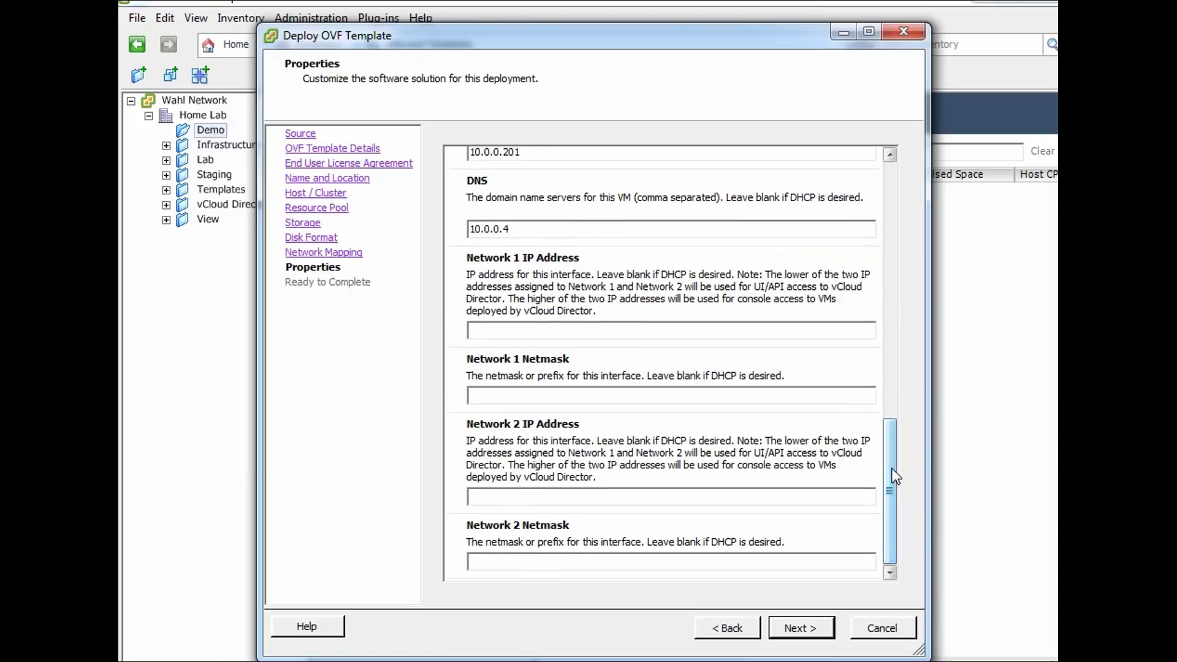
click(575, 331)
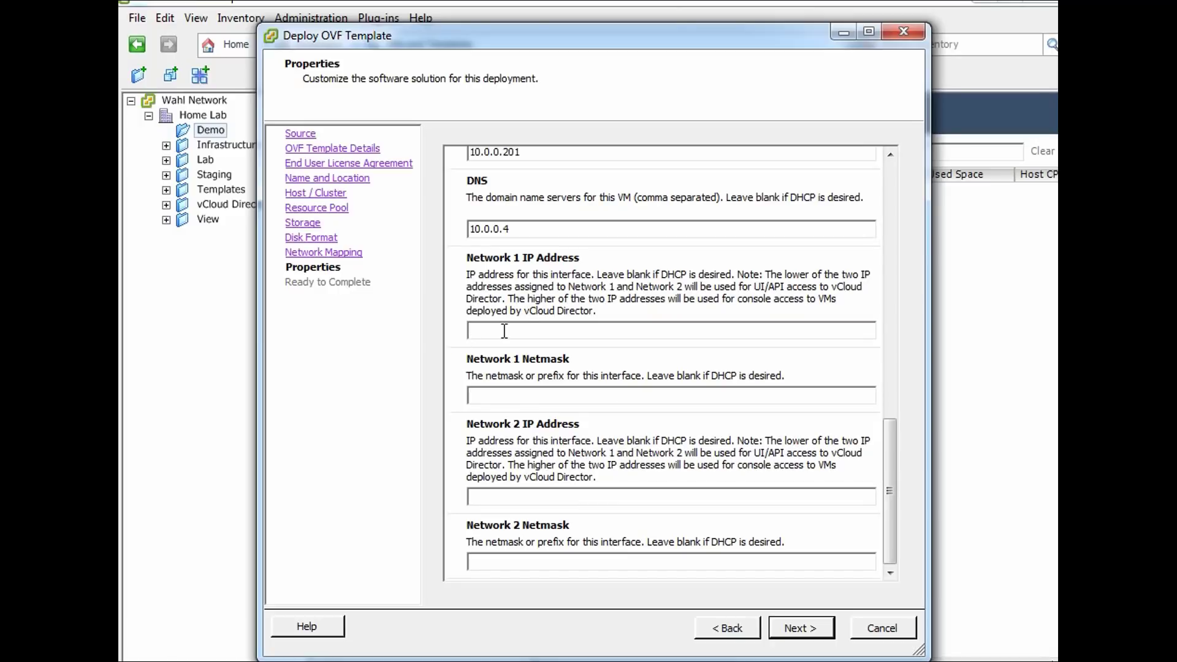
text(10.0.0.9)
text(1)
text(255.255.2)
text(55.0)
Give Network 2 IP address 10.0.0.92 with netmask 255.255.255.0
click(514, 502)
text(10.0.0.92)
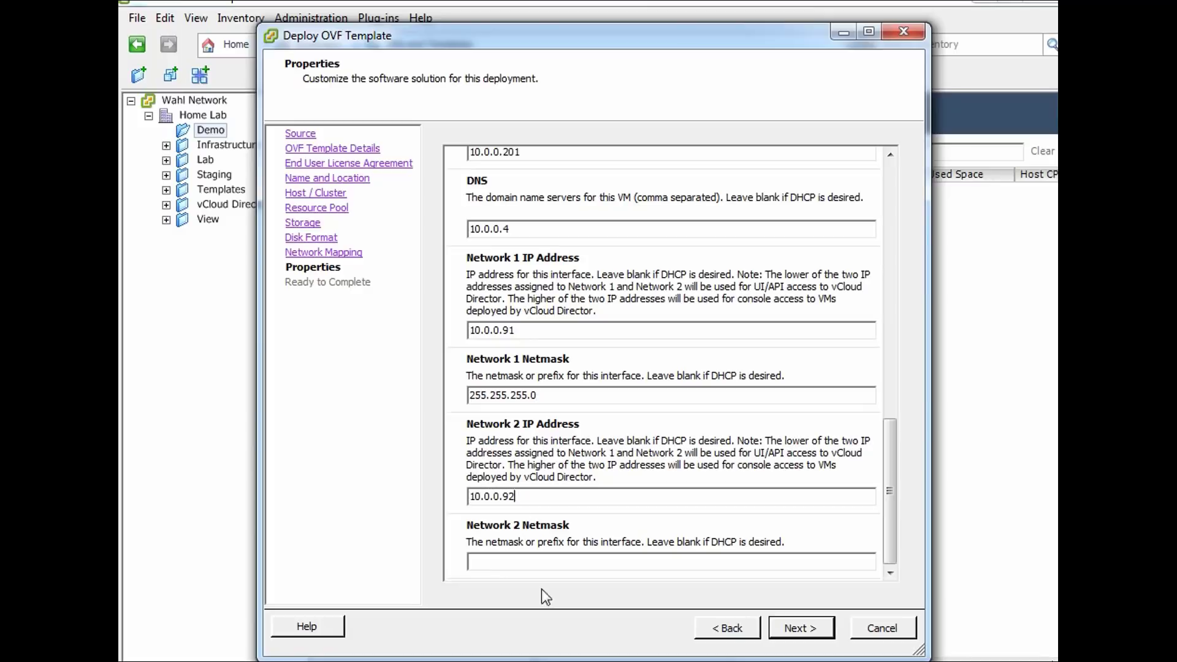
click(538, 561)
text(255.255.255.0)
drag(510, 332, 518, 331)
click(515, 496)
Review the Ready to Complete summary and Finish to deploy the vCloud Director Appliance
click(813, 636)
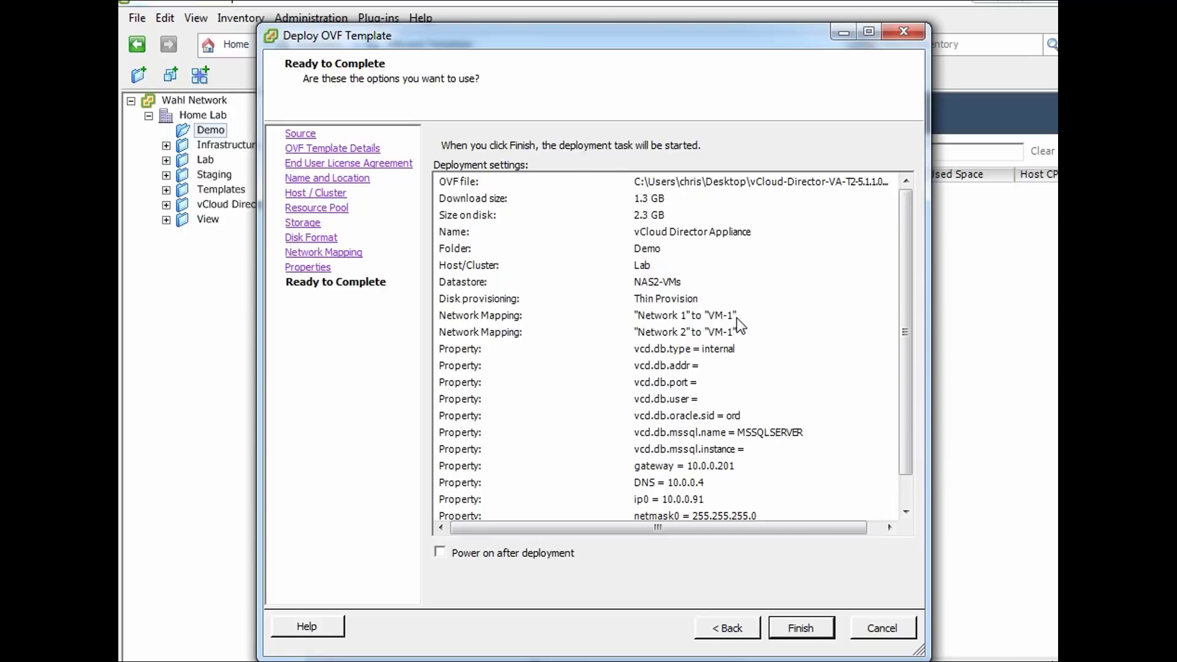
drag(904, 320, 900, 378)
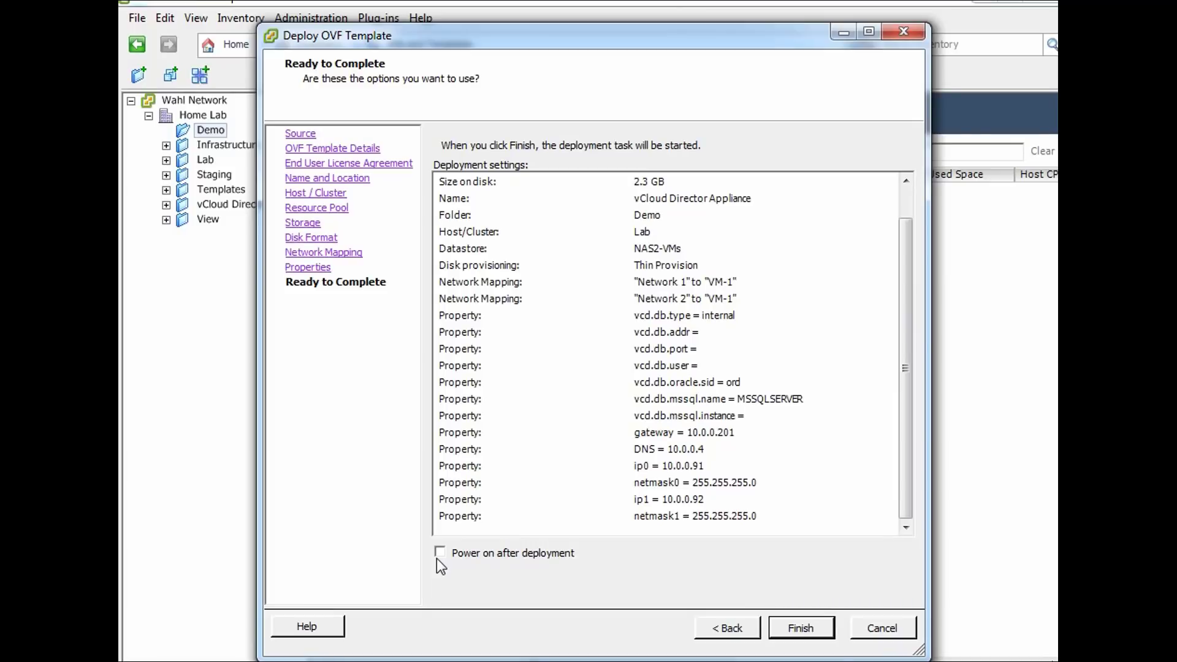
click(781, 634)
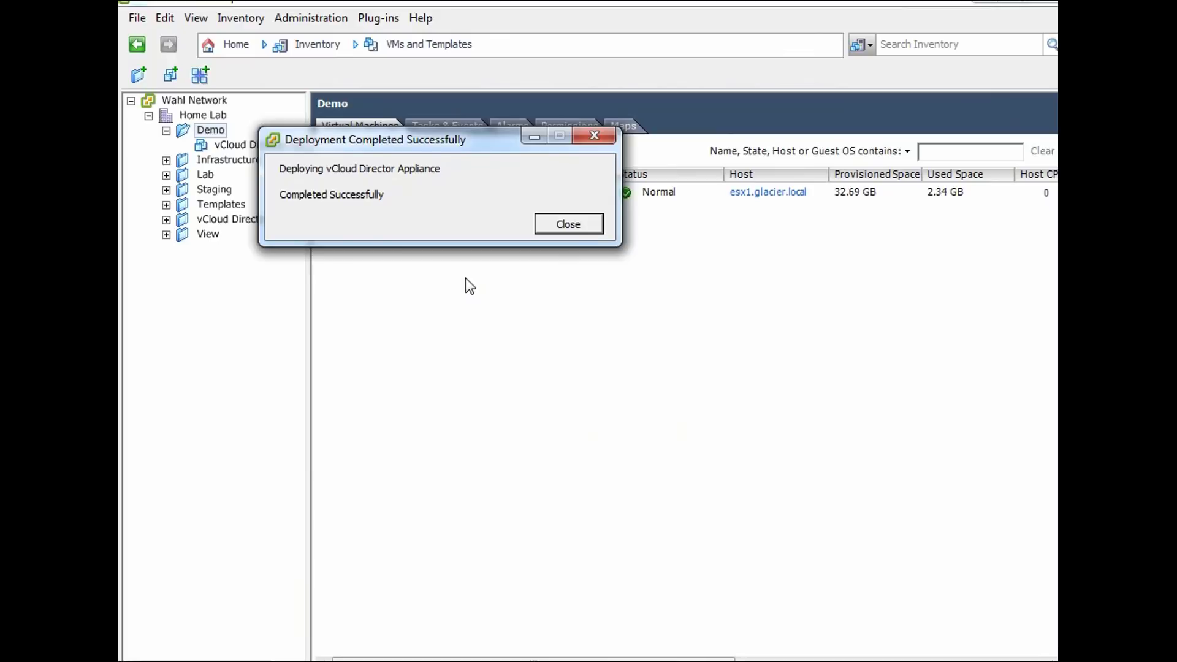
Select the new vCloud Director Appliance VM under Demo, power it on, and open its console
click(541, 223)
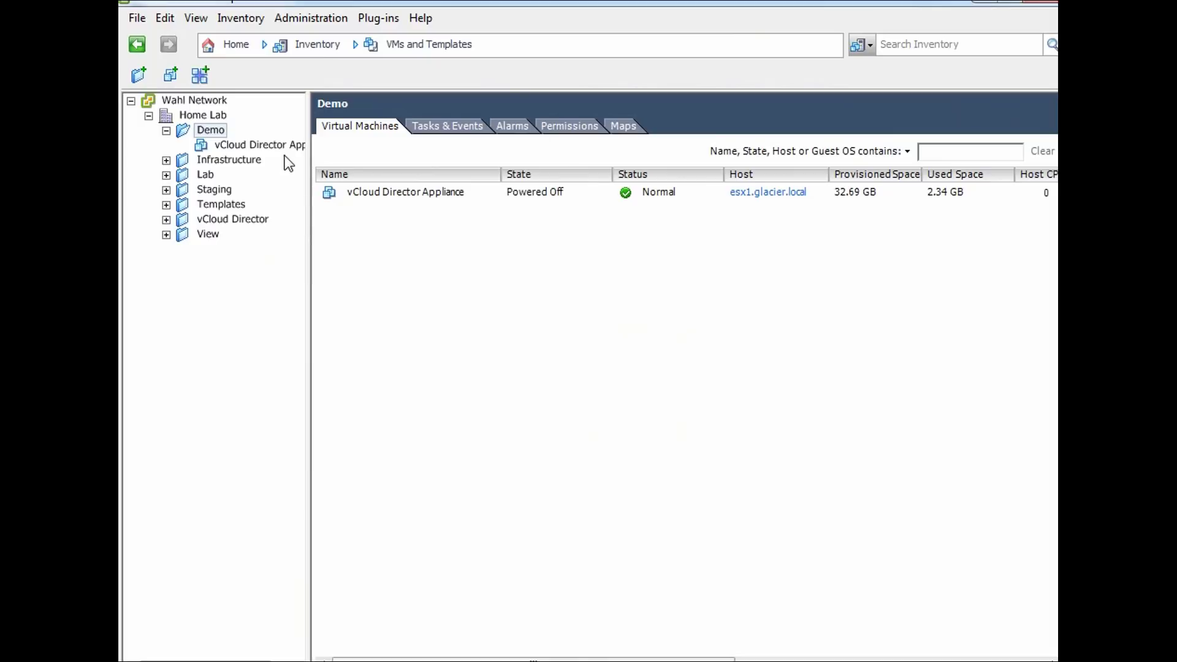
click(252, 145)
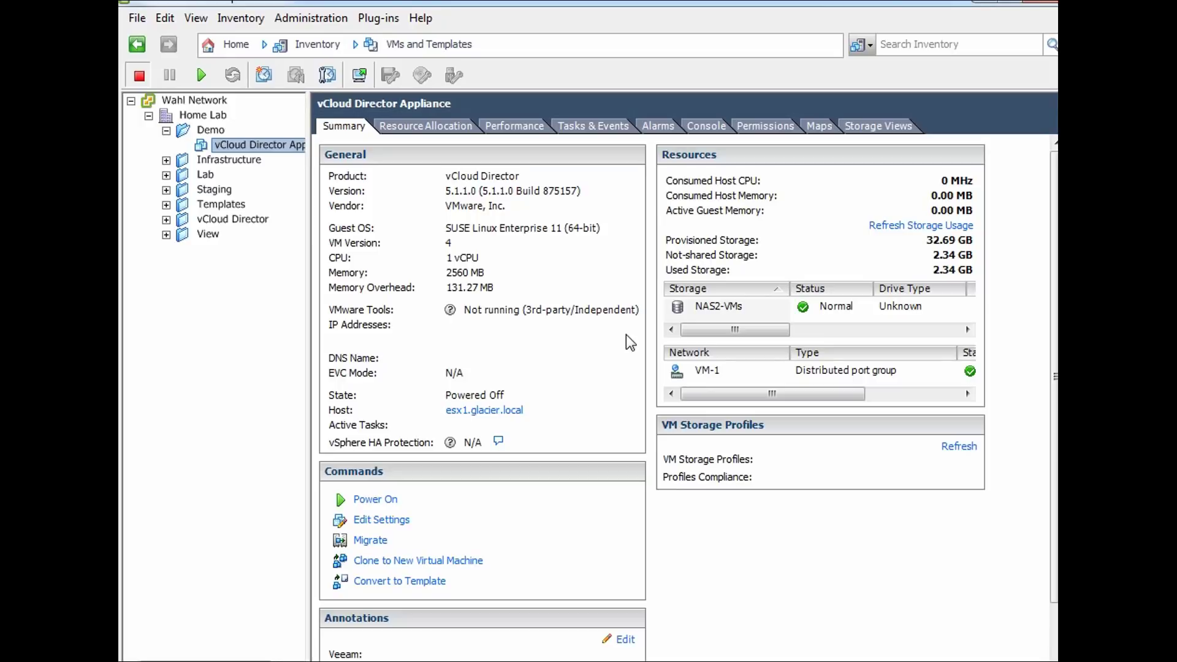
click(374, 500)
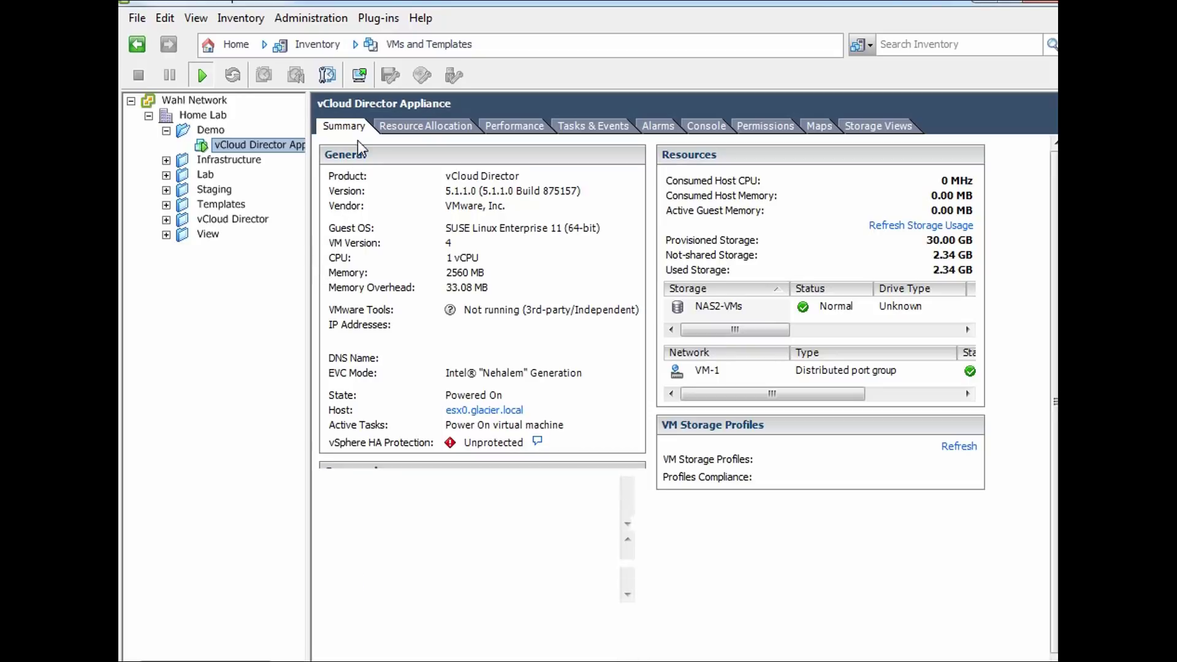
click(361, 78)
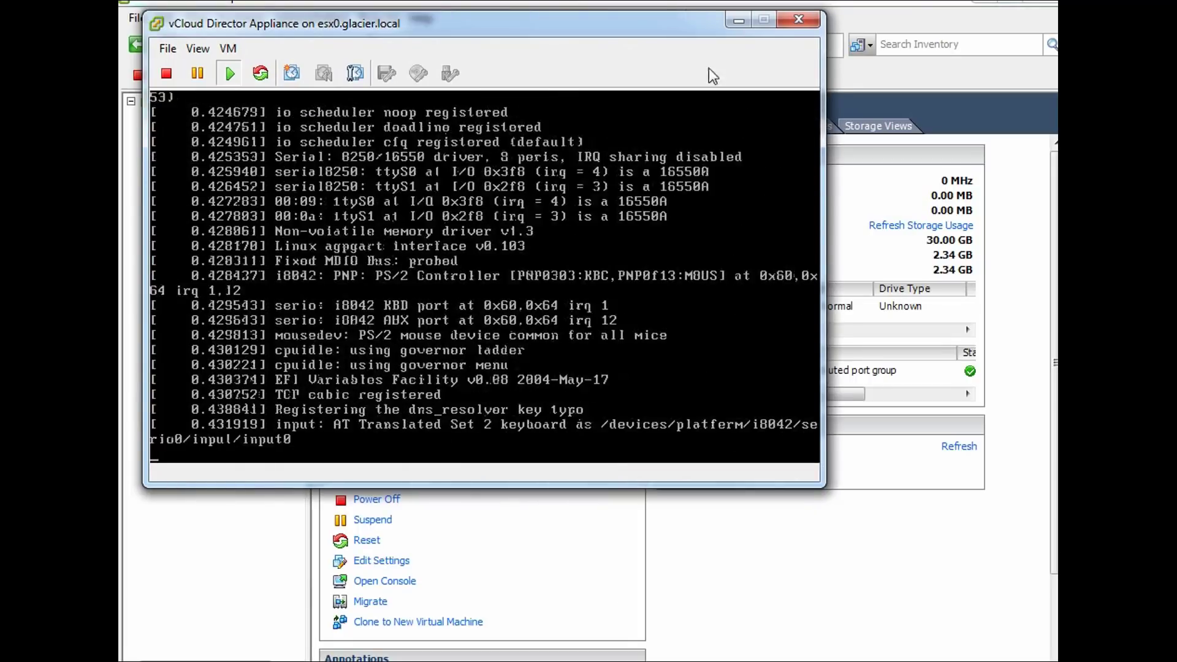
Reposition the console window to watch the boot, then advance to the next slide
drag(667, 21, 690, 35)
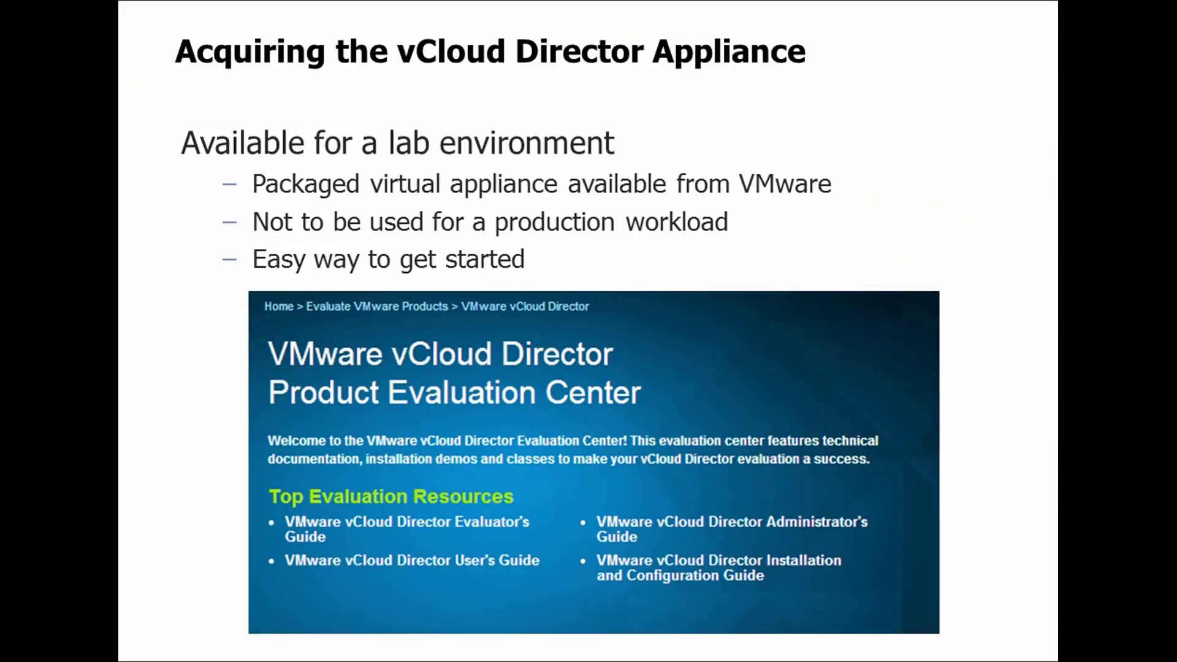
key(Right)
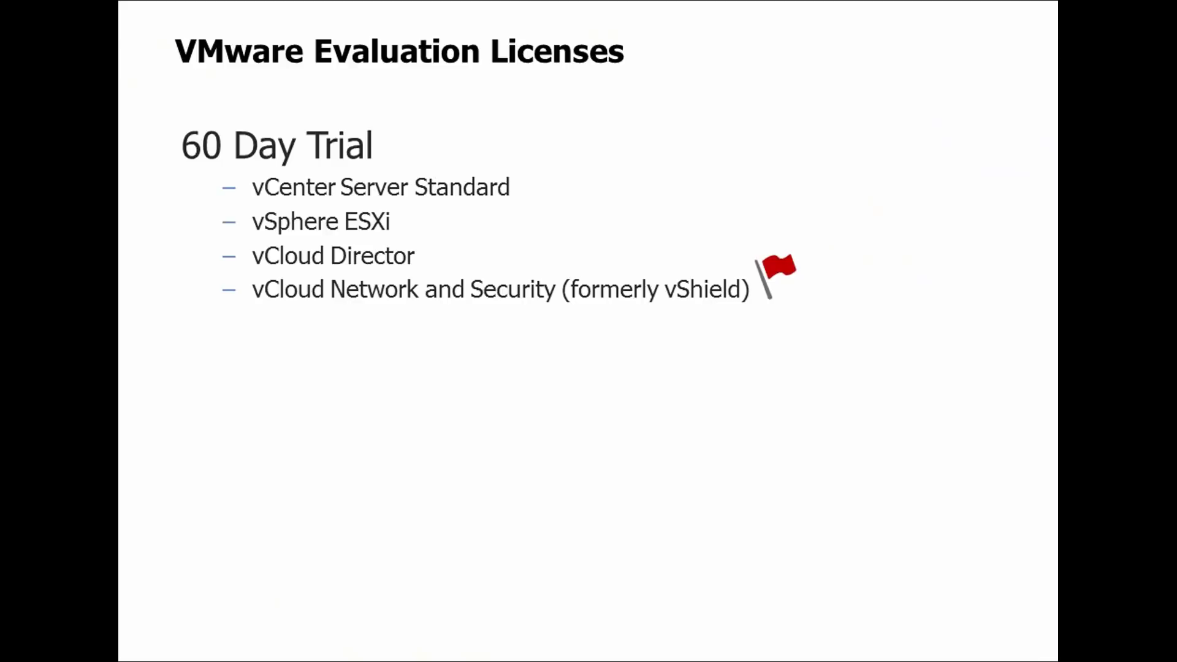
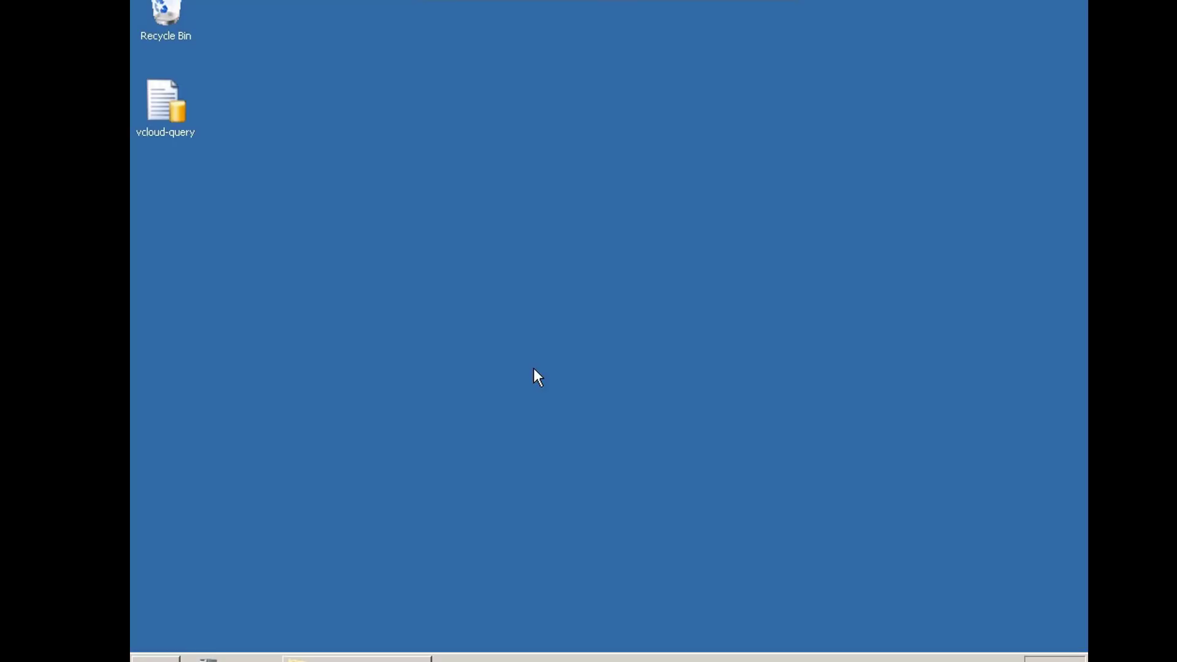
Launch SQL Server Management Studio from the Microsoft SQL Server 2008 R2 program group
click(161, 659)
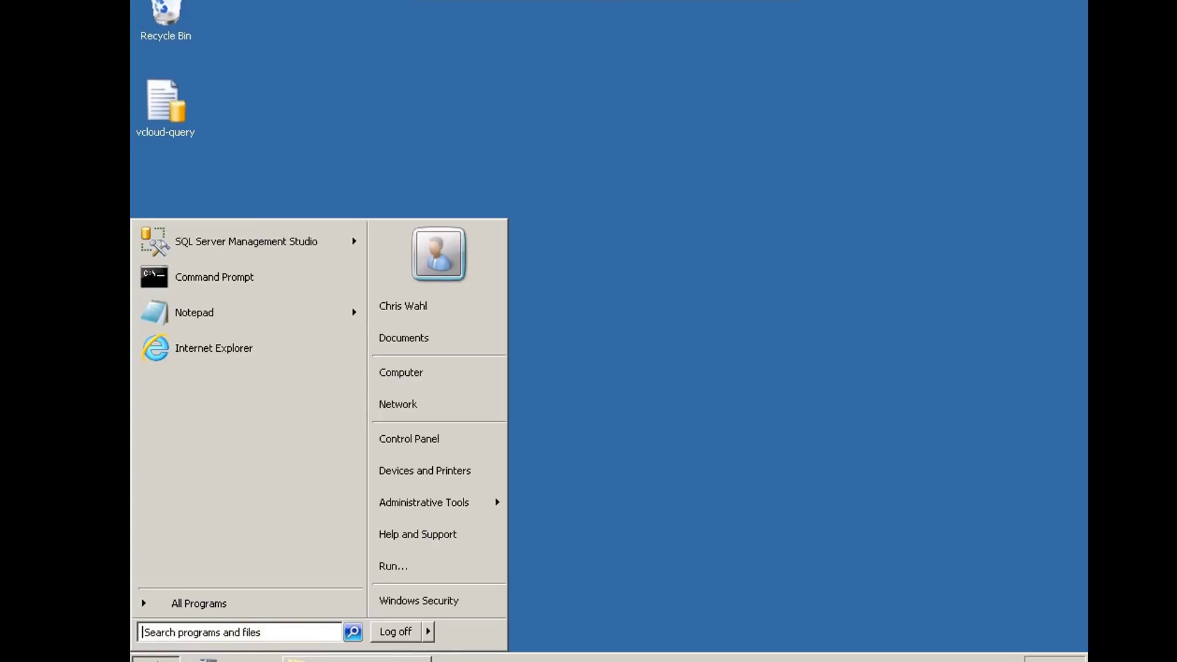
click(176, 604)
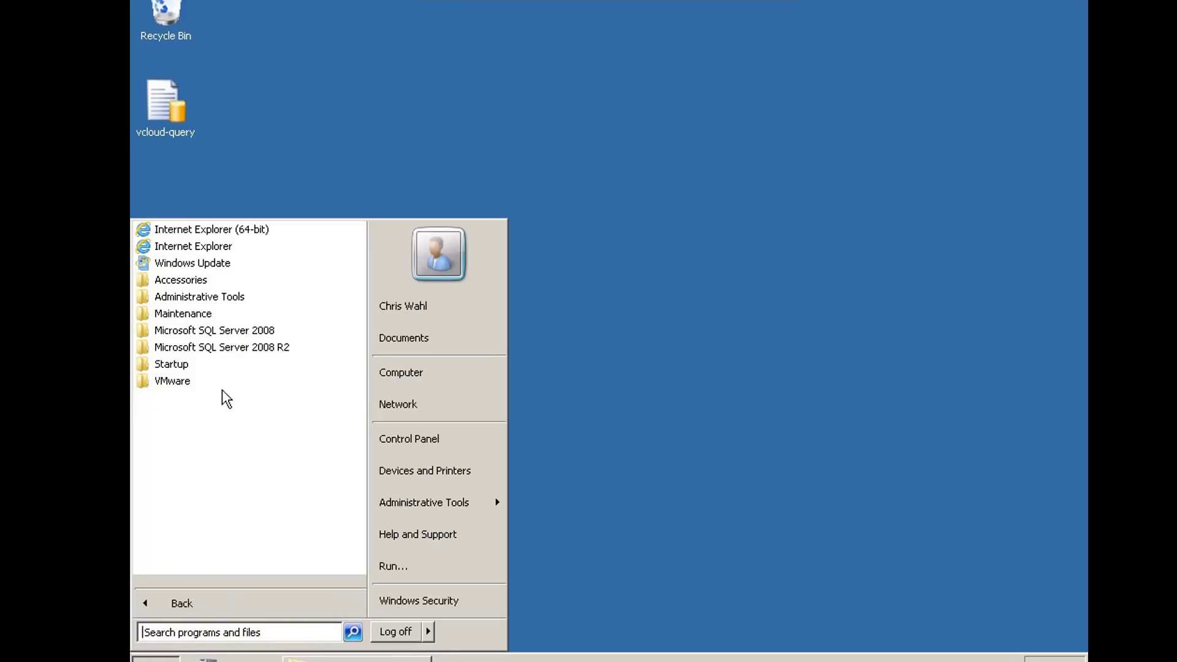
click(220, 348)
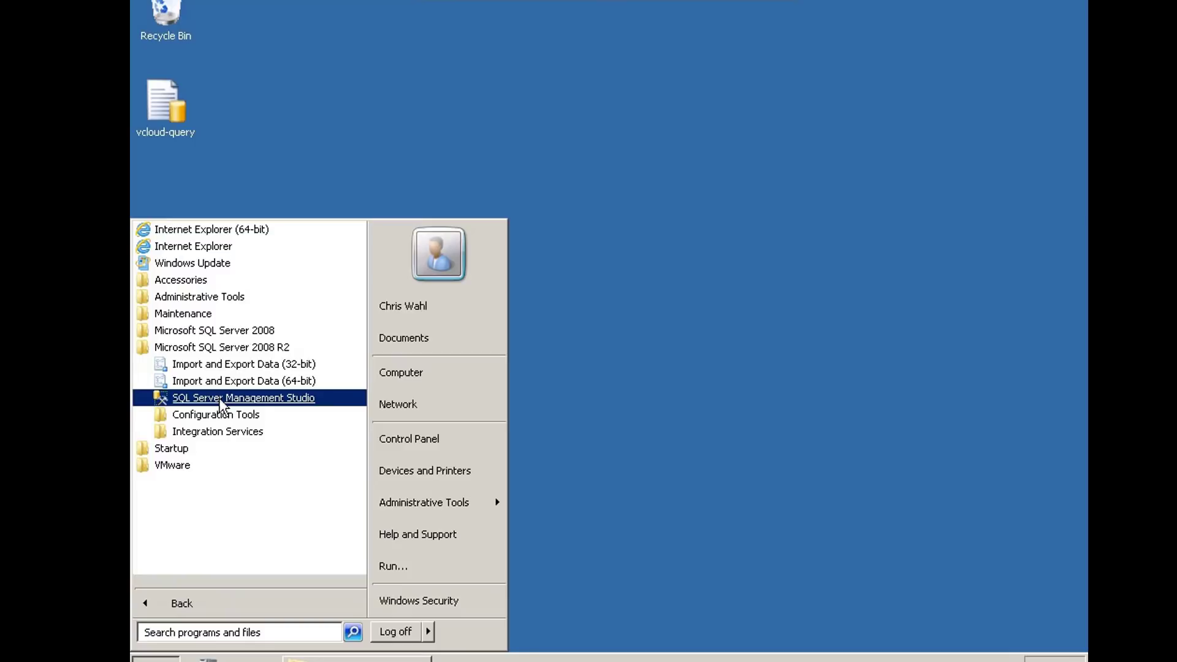
click(219, 399)
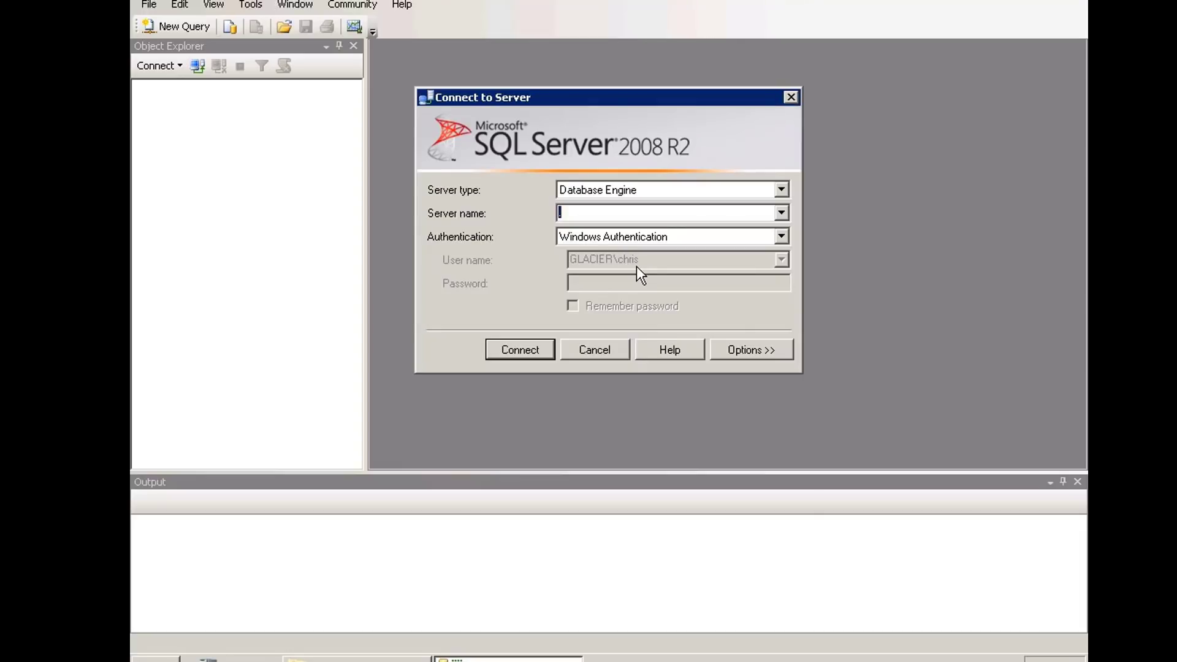
Connect to the local server '.' using Windows Authentication
text(.)
click(520, 352)
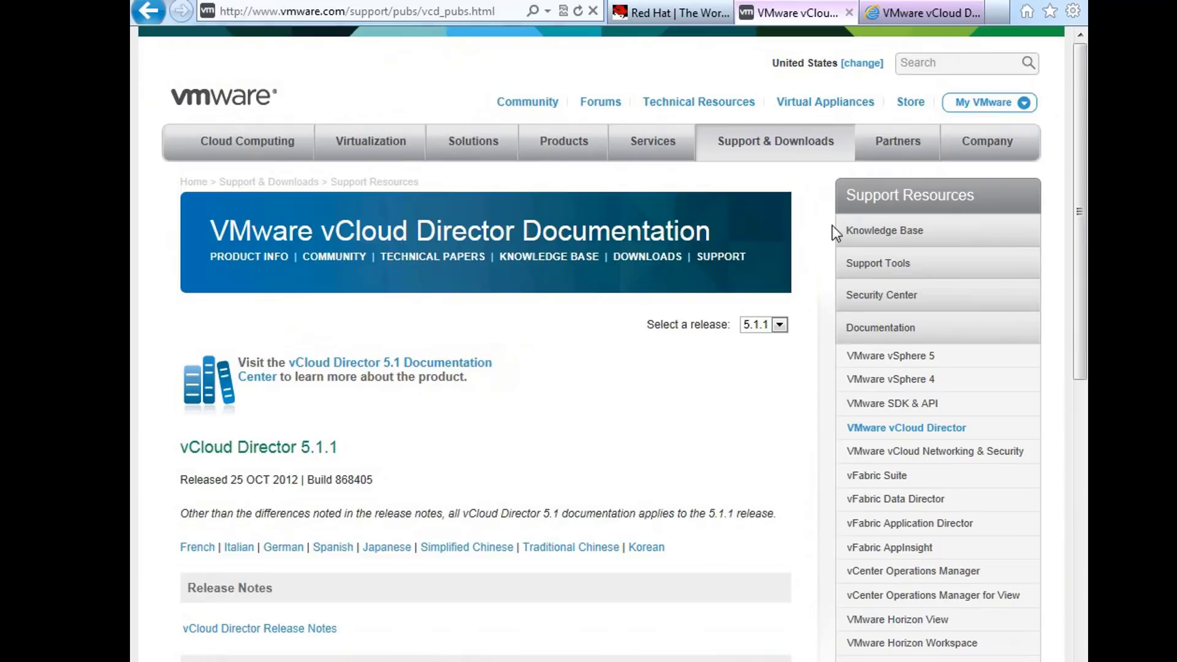
Scroll through the 5.1.1 guides, then switch to the Documentation Center tab
mouse_move(800, 147)
scroll(531, 327, down, 5)
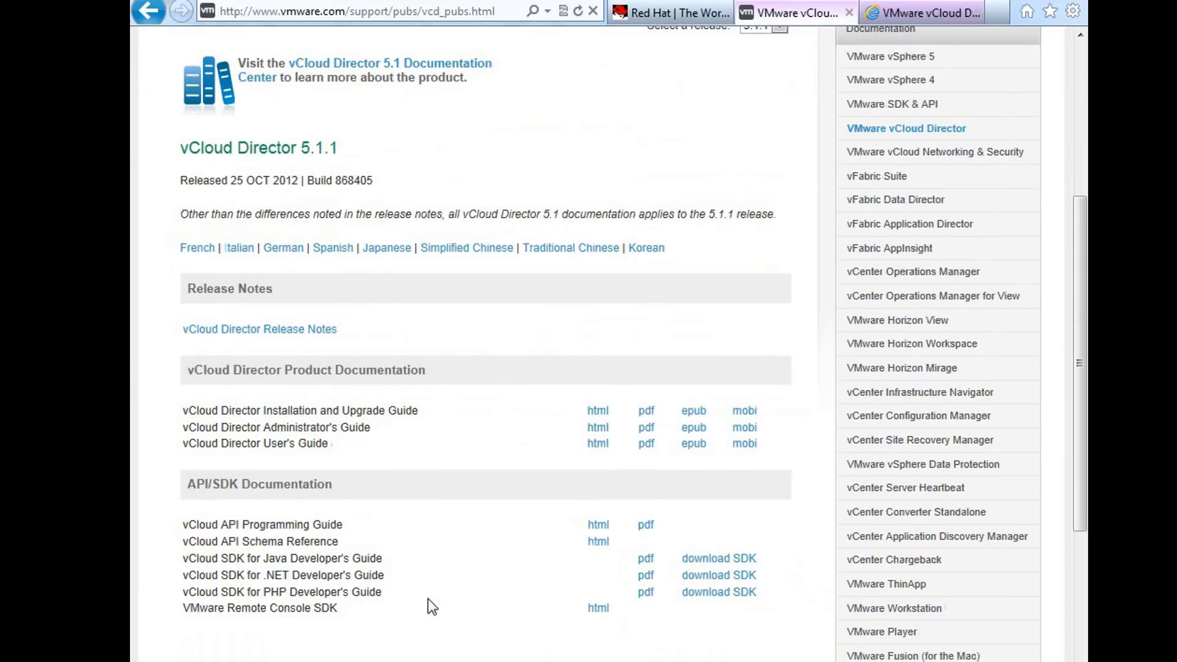
scroll(474, 588, down, 2)
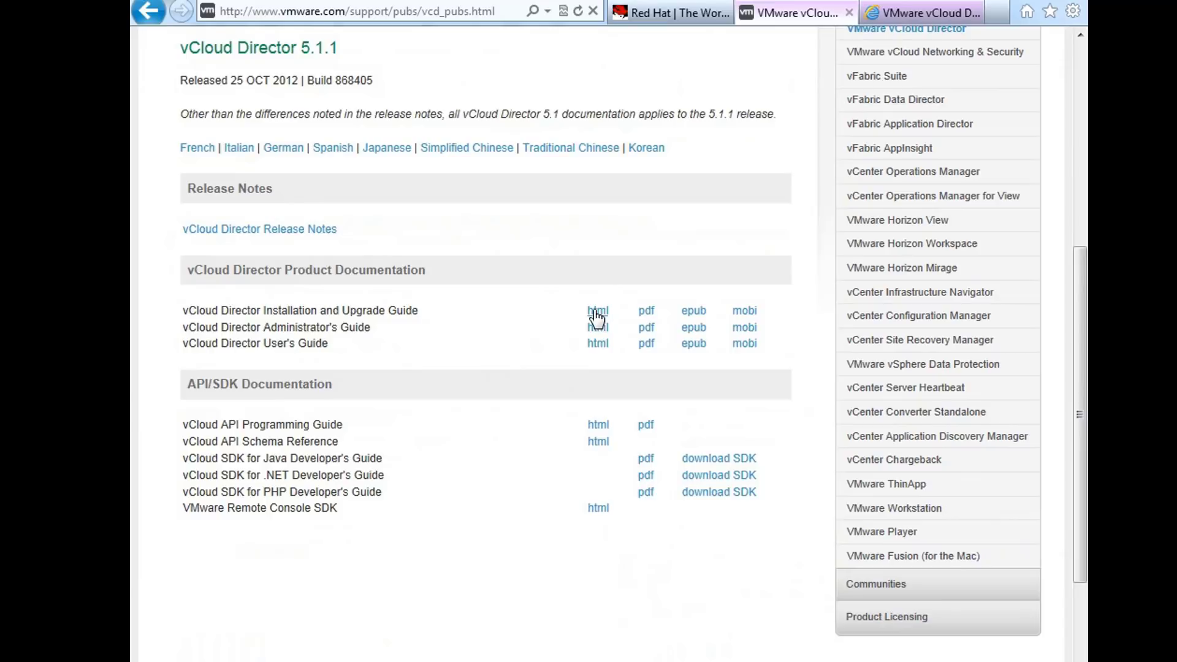
click(902, 16)
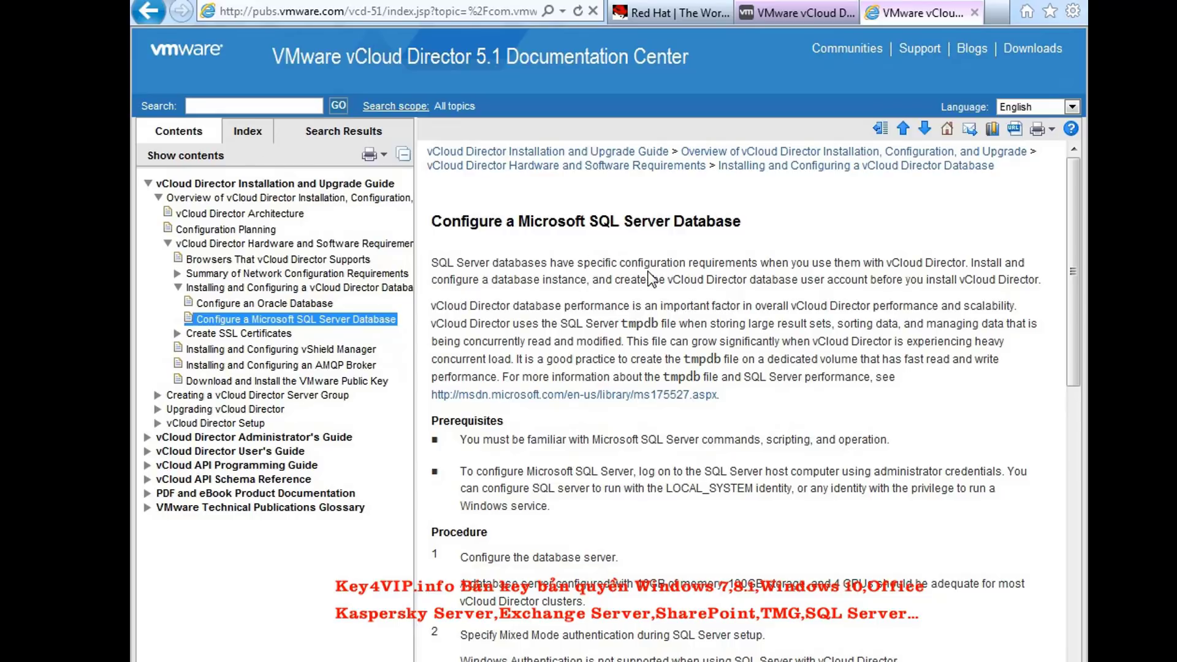
Highlight the step 3 script that creates the vcloud database
drag(1076, 253, 1068, 498)
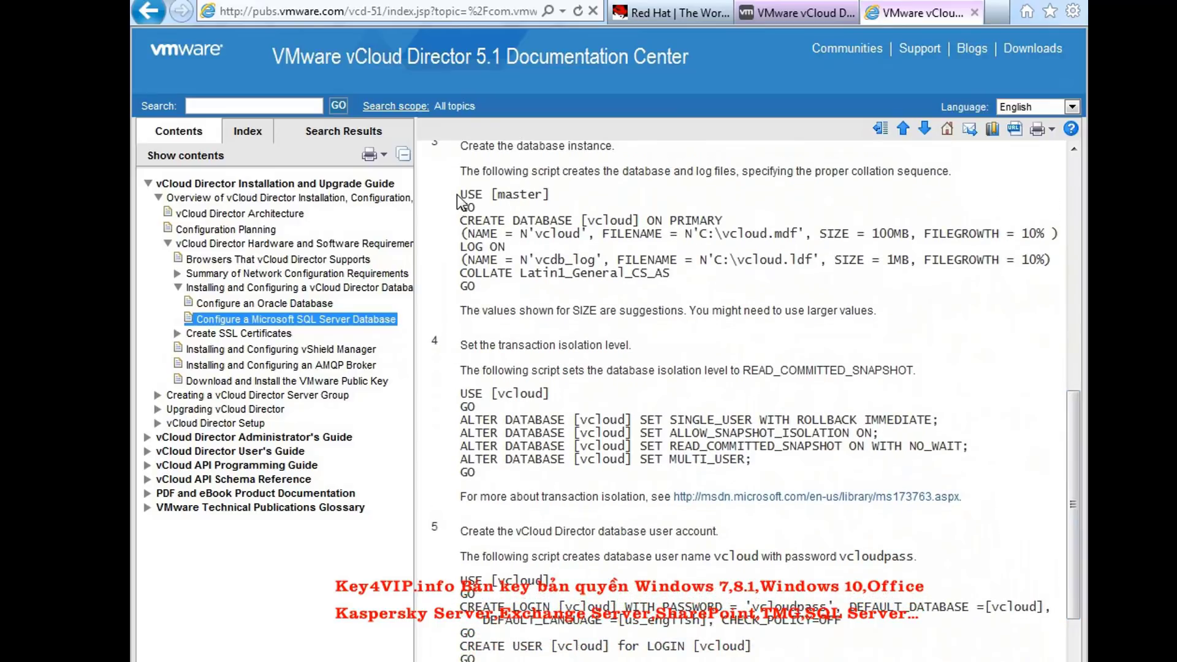
drag(457, 195, 489, 235)
mouse_move(476, 286)
mouse_down()
mouse_move(460, 194)
mouse_move(490, 275)
mouse_move(482, 285)
mouse_up()
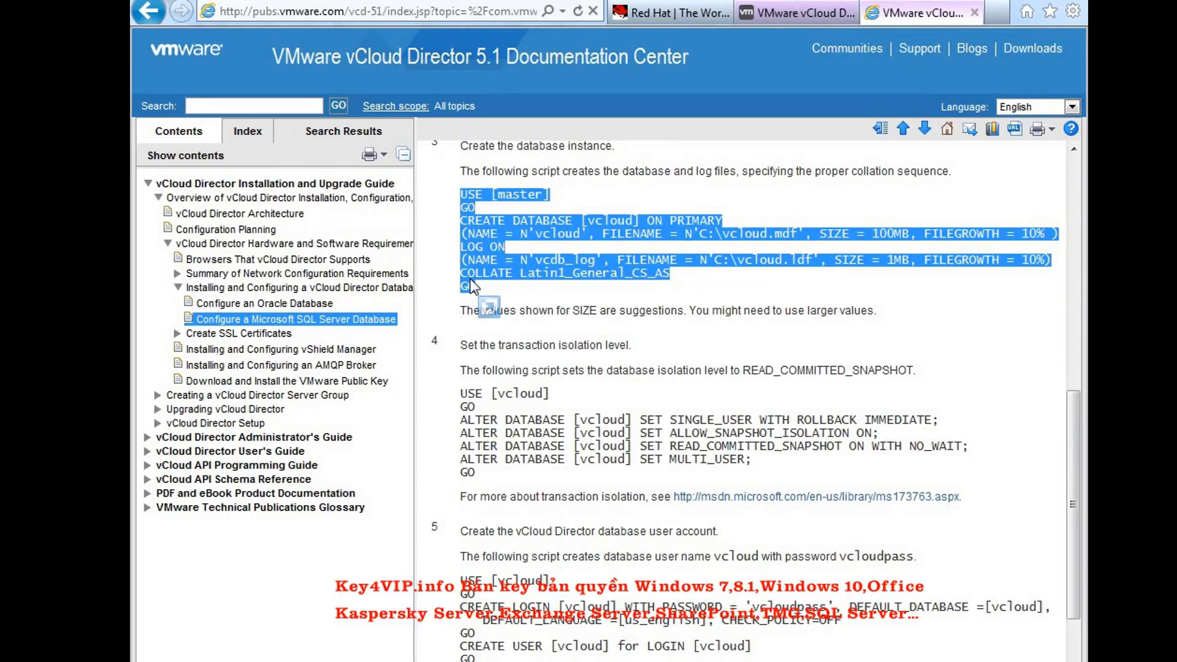
click(481, 284)
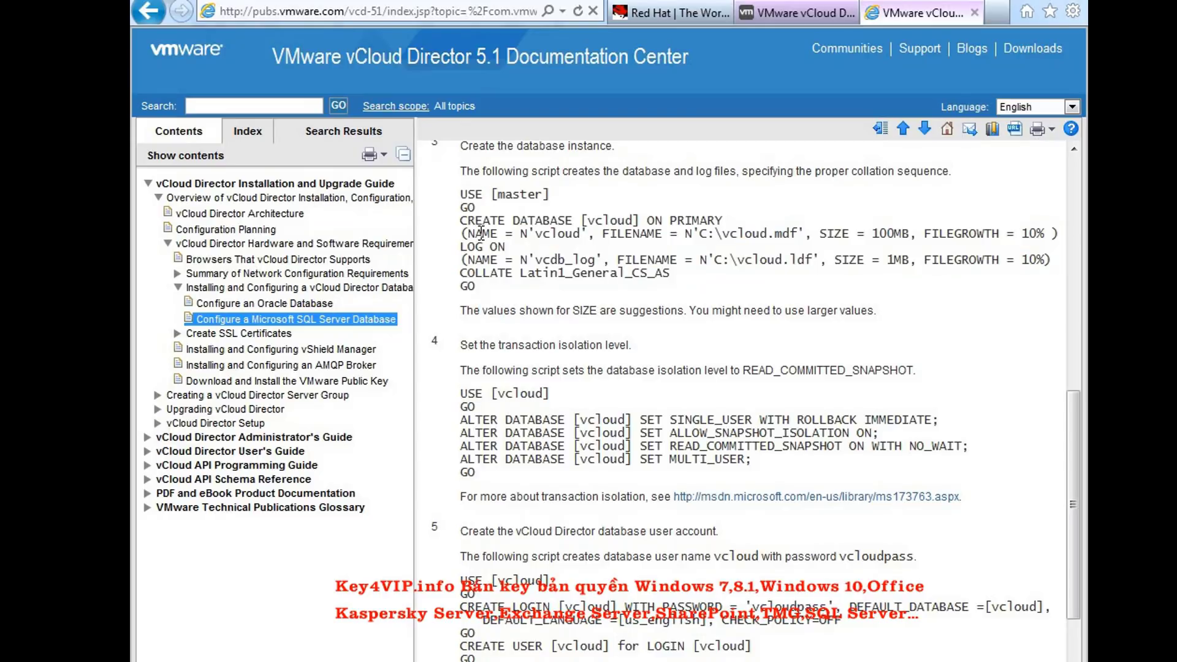
Highlight the step 4–6 scripts for isolation level, the vcloud login and db_owner permission
drag(1072, 430, 1071, 472)
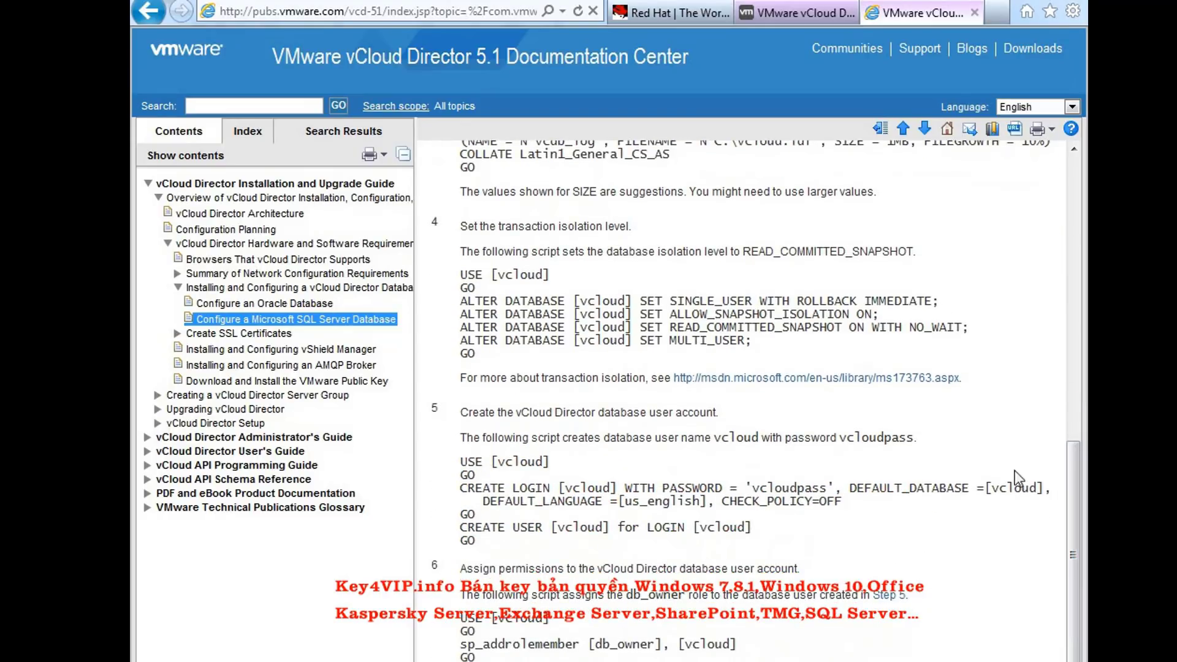
drag(463, 279, 478, 350)
drag(461, 461, 474, 542)
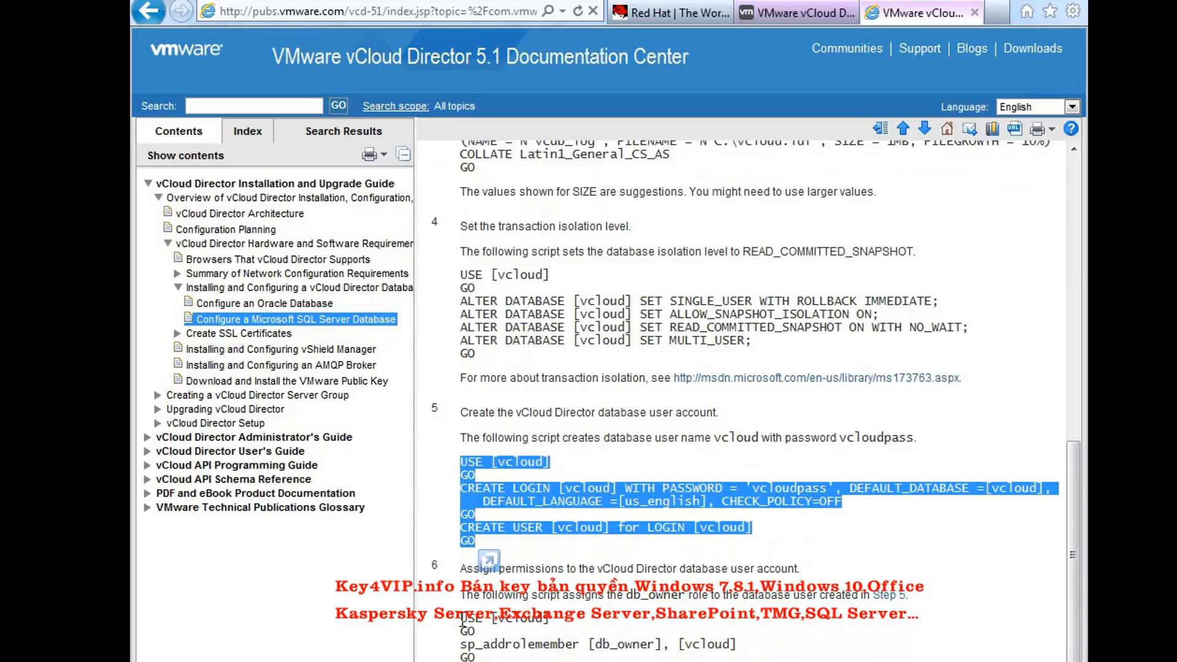
drag(464, 618, 476, 656)
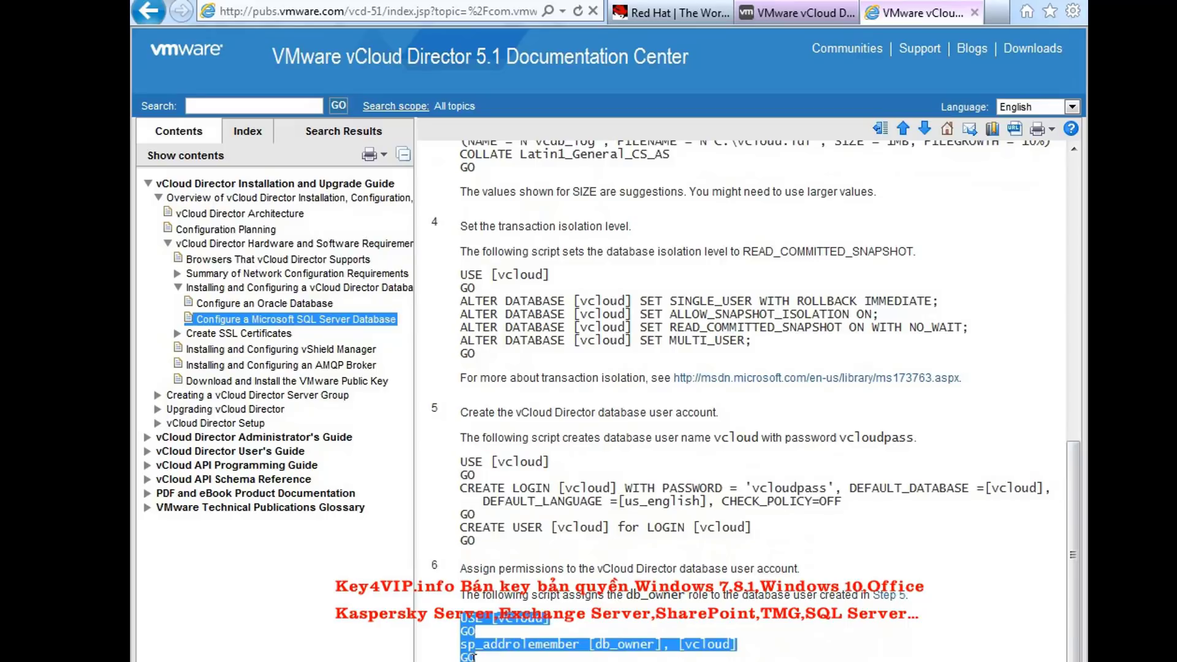
click(527, 660)
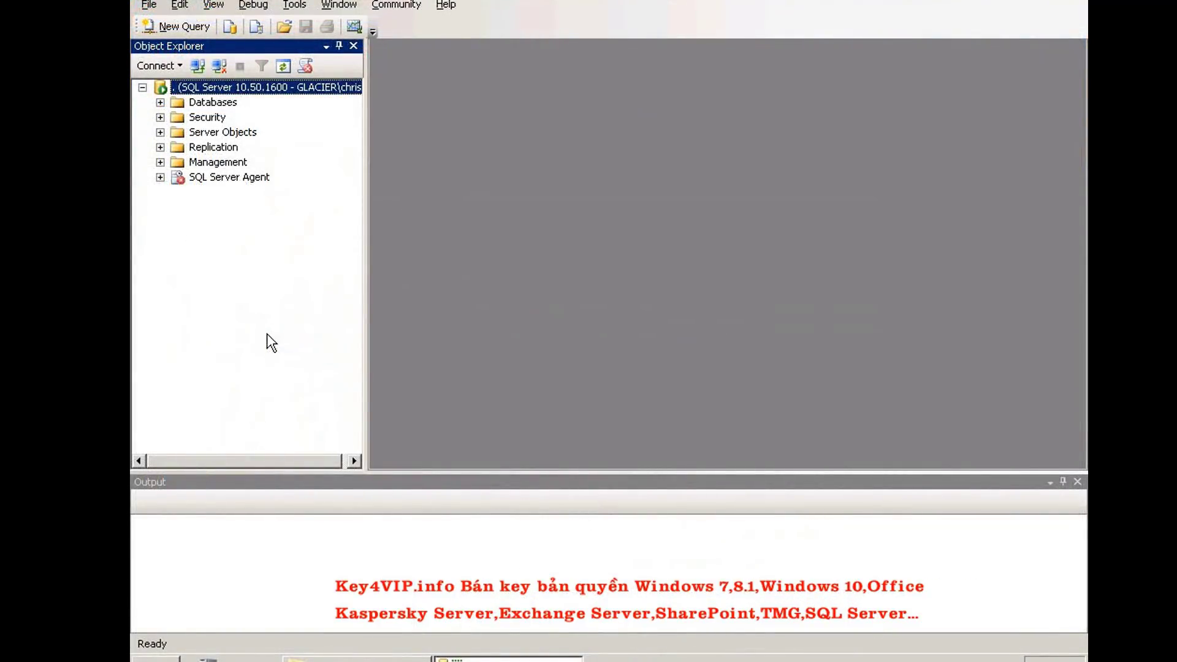
Open the vcloud-query script file in Management Studio's query editor
click(149, 5)
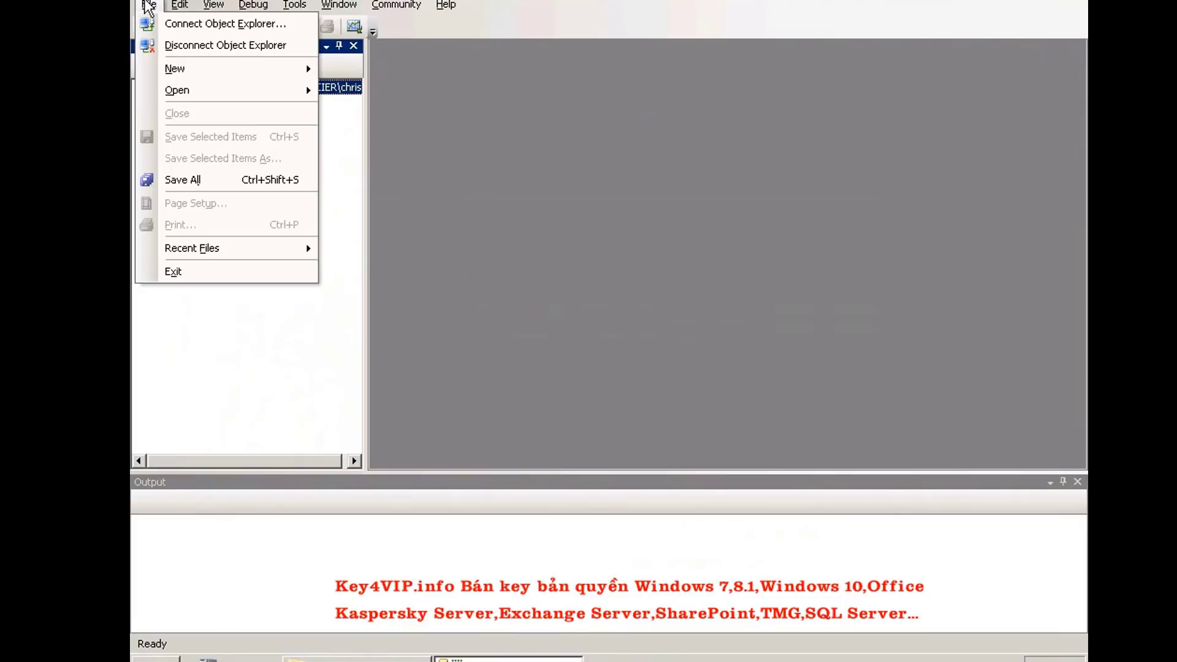
mouse_move(189, 92)
click(351, 92)
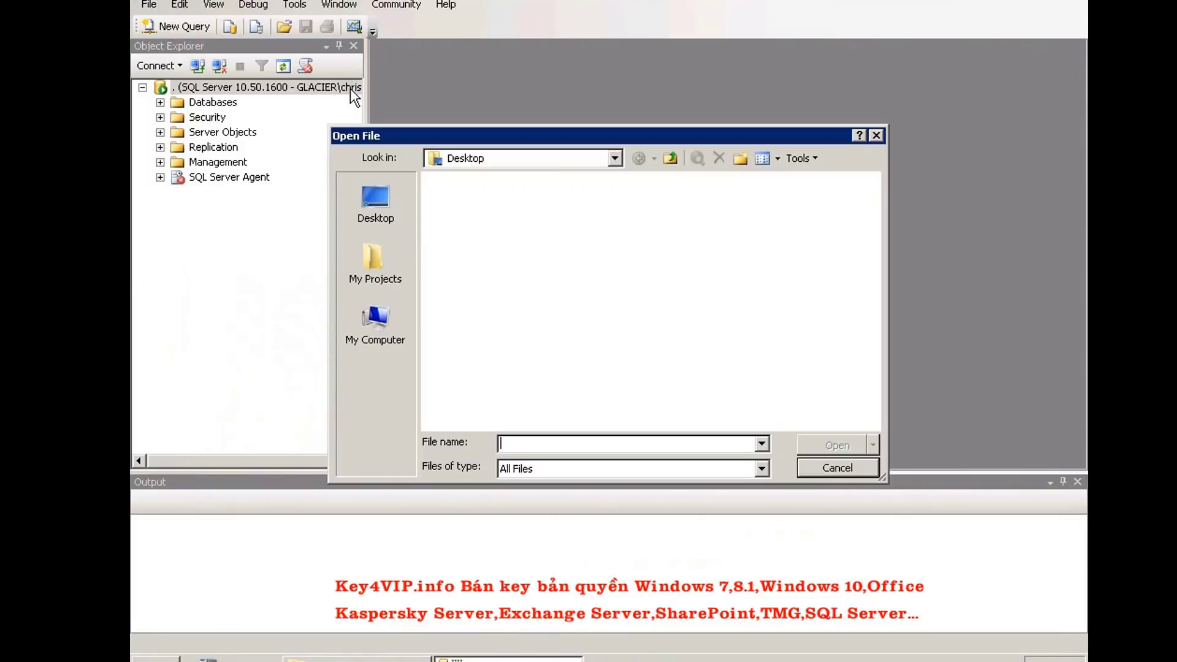
click(468, 204)
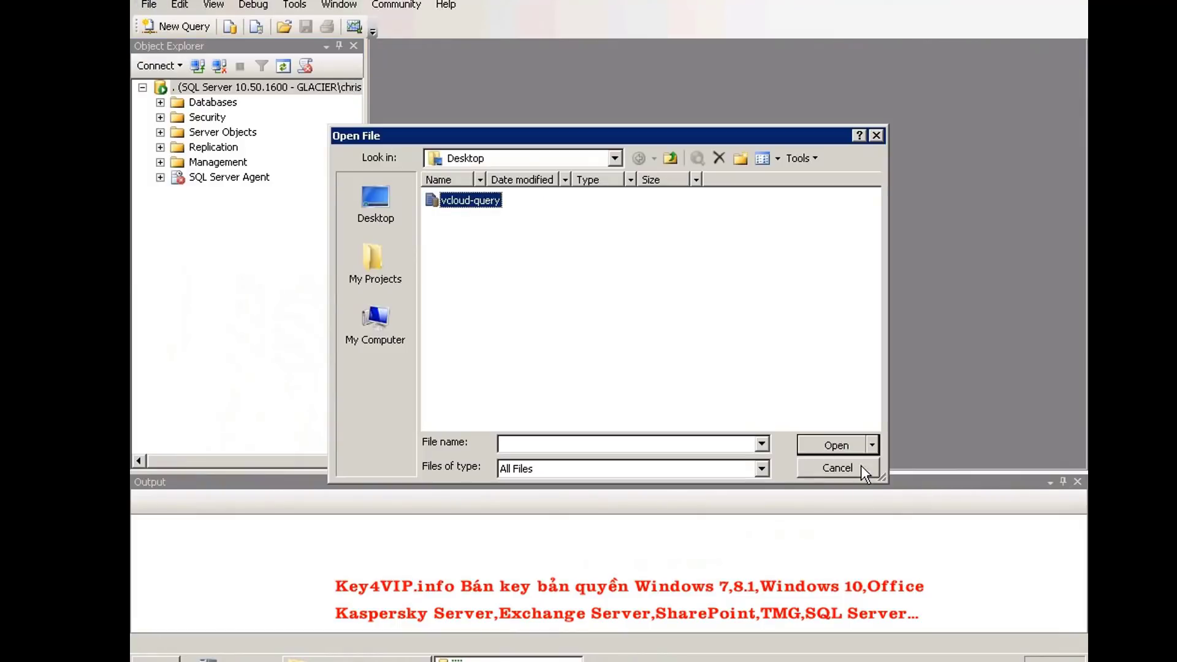
click(838, 445)
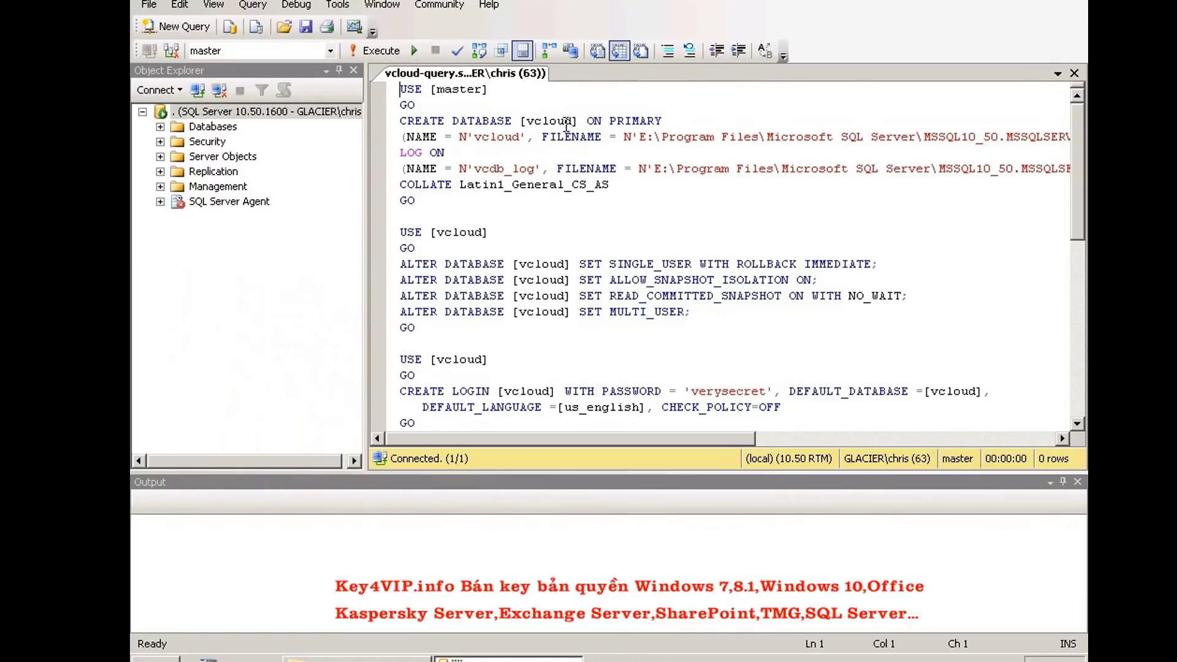
Widen the editor, review the script's data file paths, and switch to the DATA folder window
drag(366, 209, 295, 209)
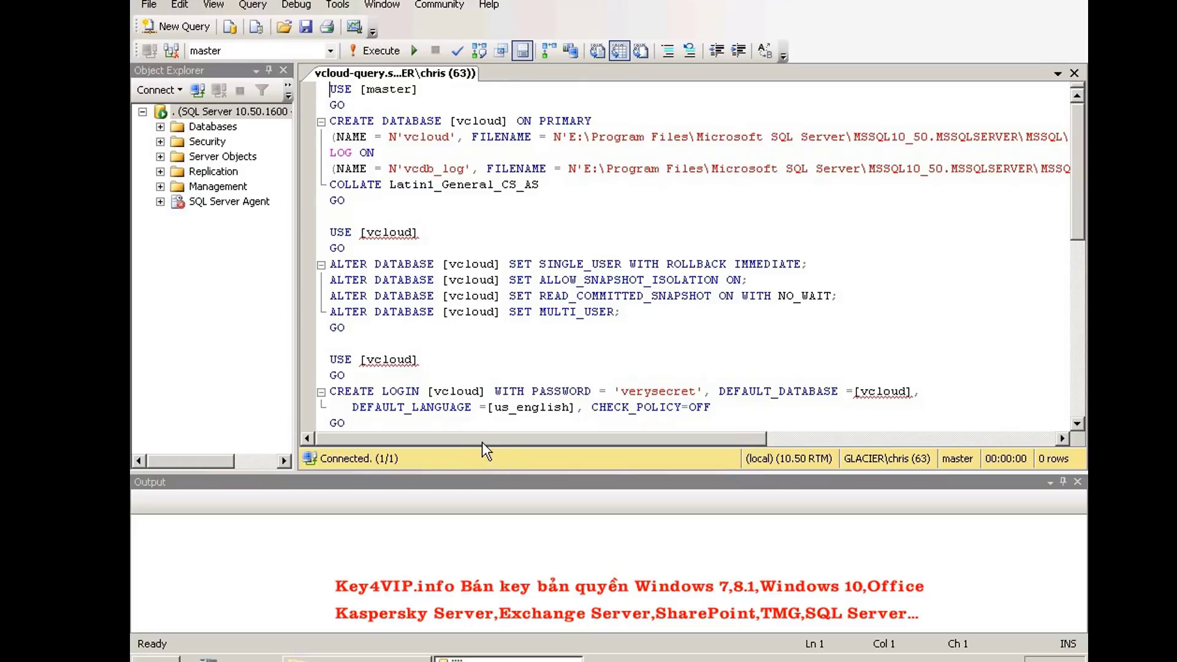
drag(483, 442, 604, 462)
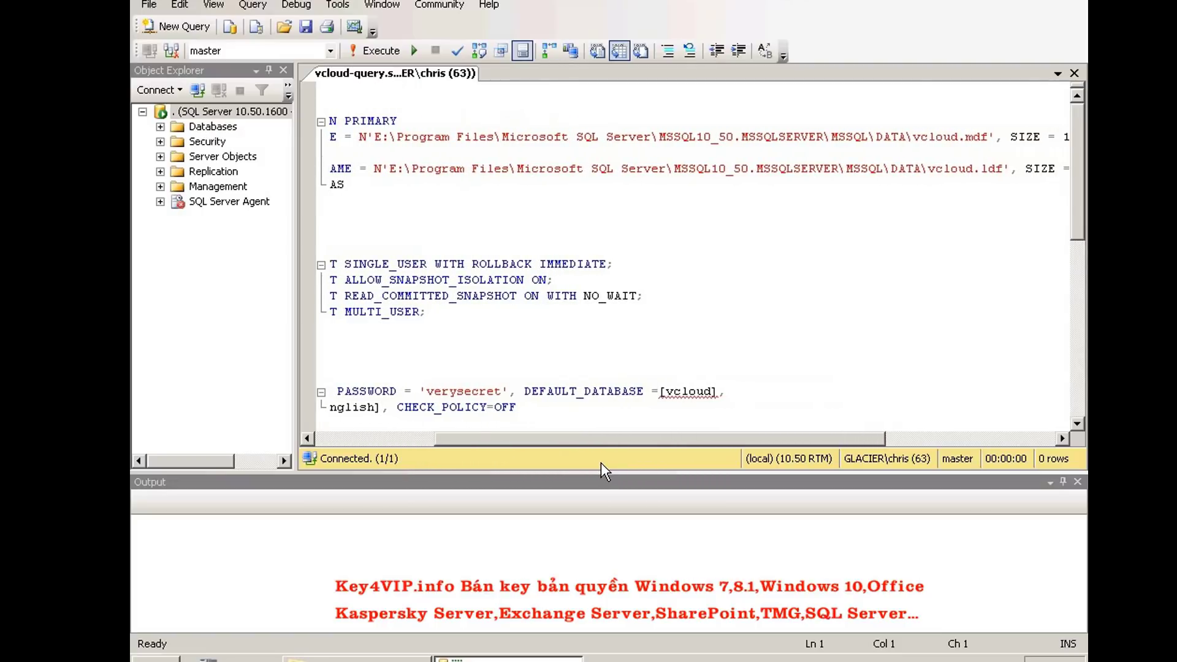
drag(375, 141, 810, 147)
click(811, 147)
drag(767, 443, 864, 443)
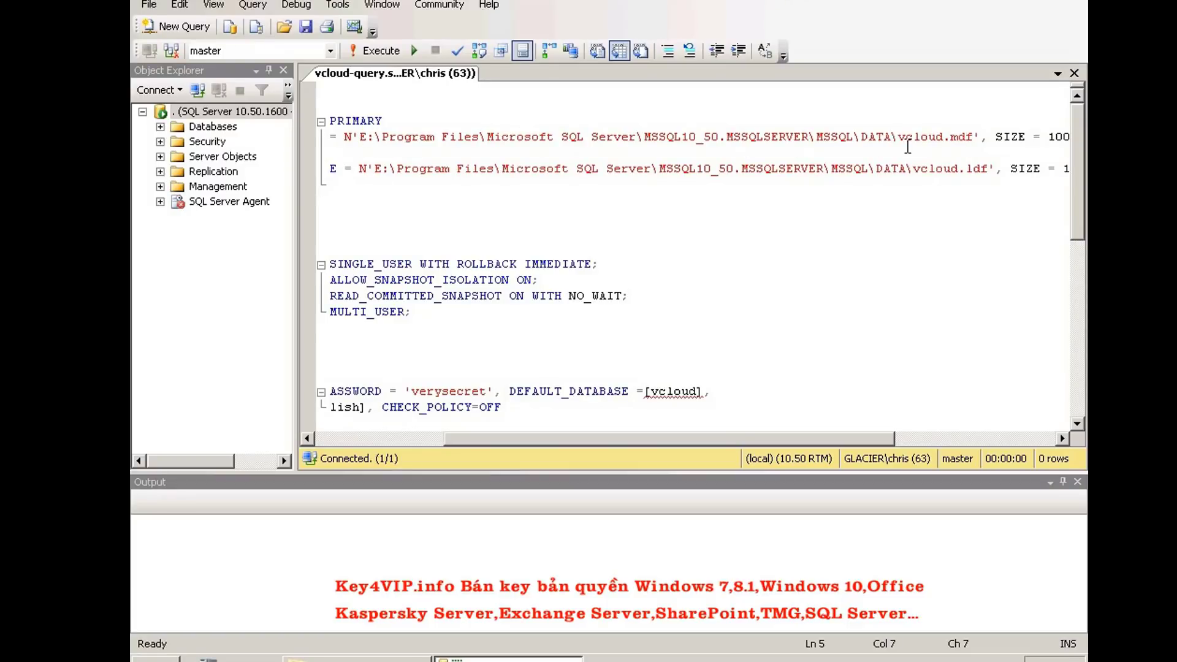
click(357, 659)
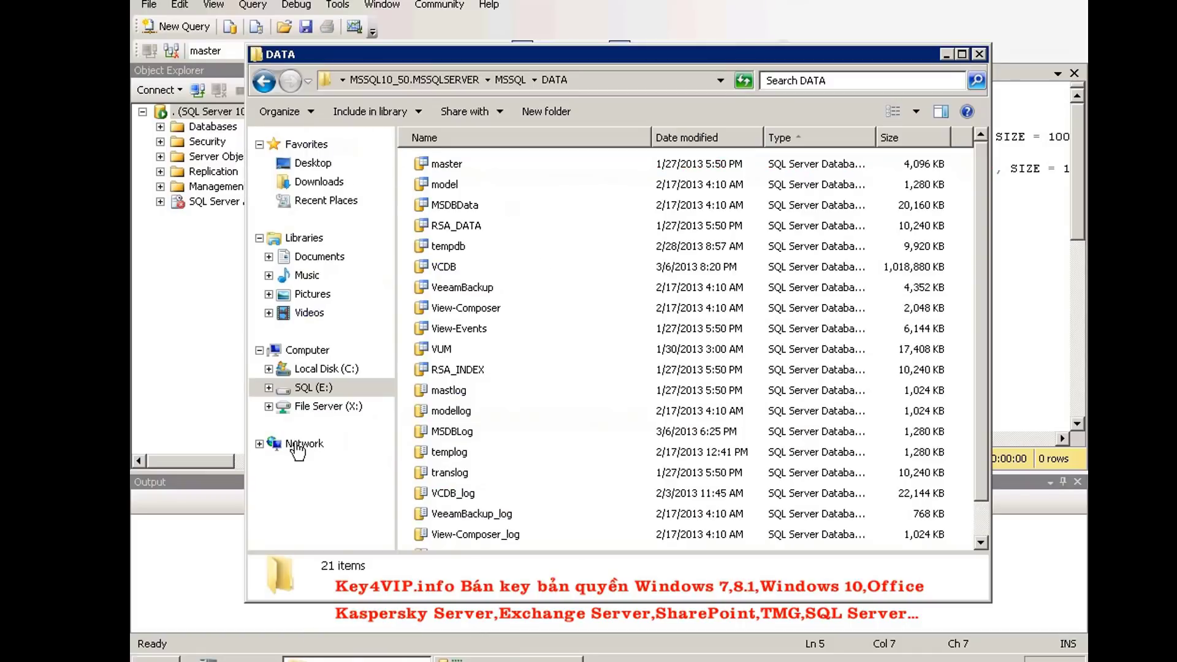
Browse to E:\Program Files\Microsoft SQL Server\MSSQL10_50.MSSQLSERVER\MSSQL\DATA
click(306, 393)
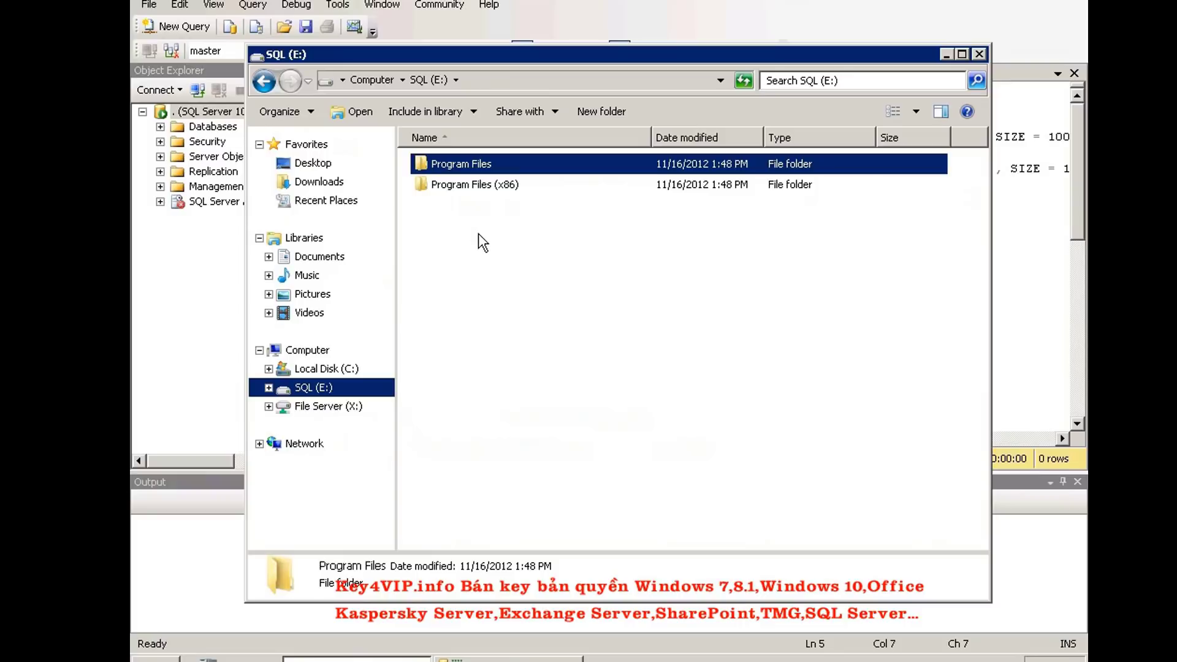
double_click(459, 166)
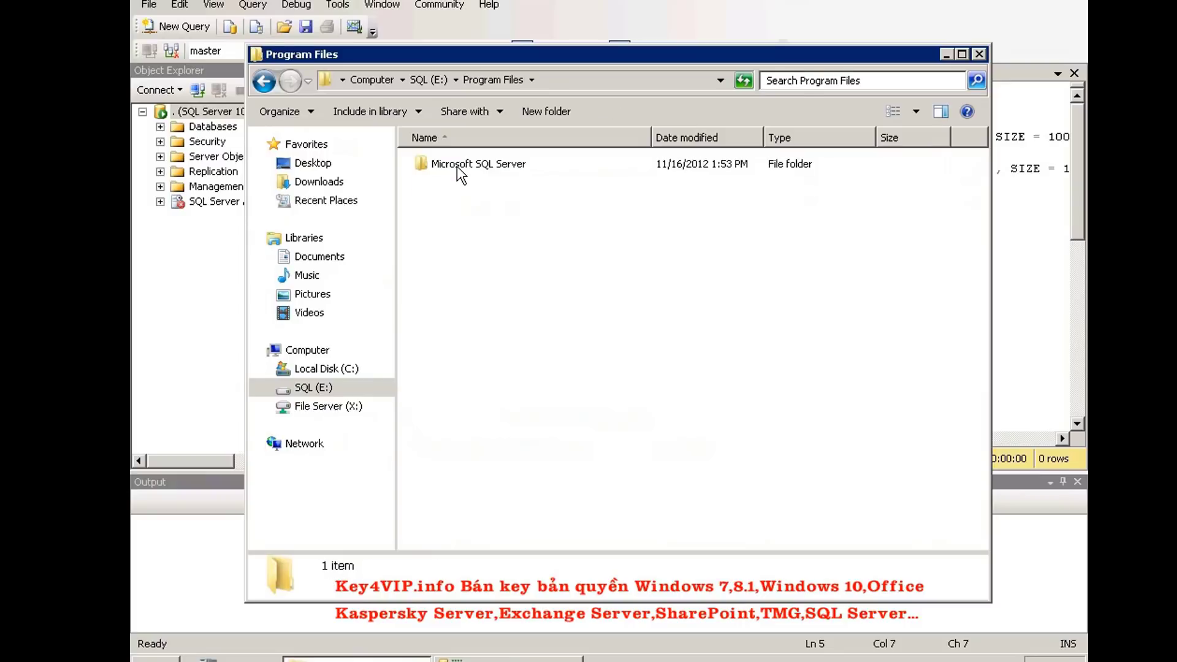
double_click(457, 166)
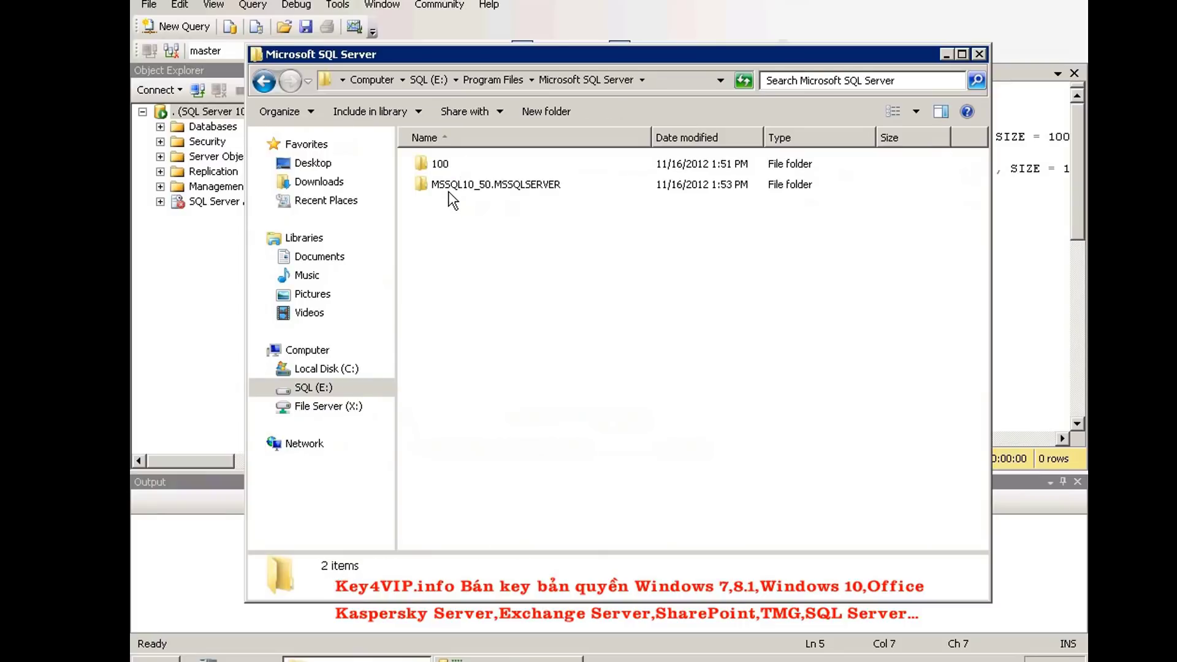
double_click(531, 190)
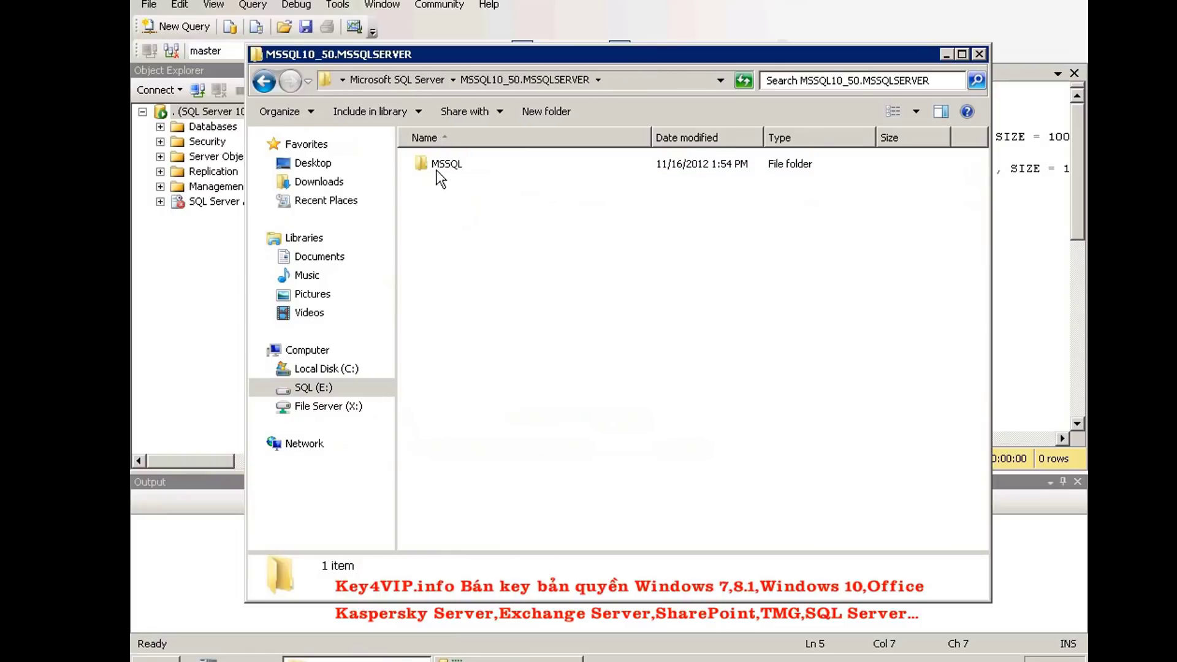
double_click(440, 174)
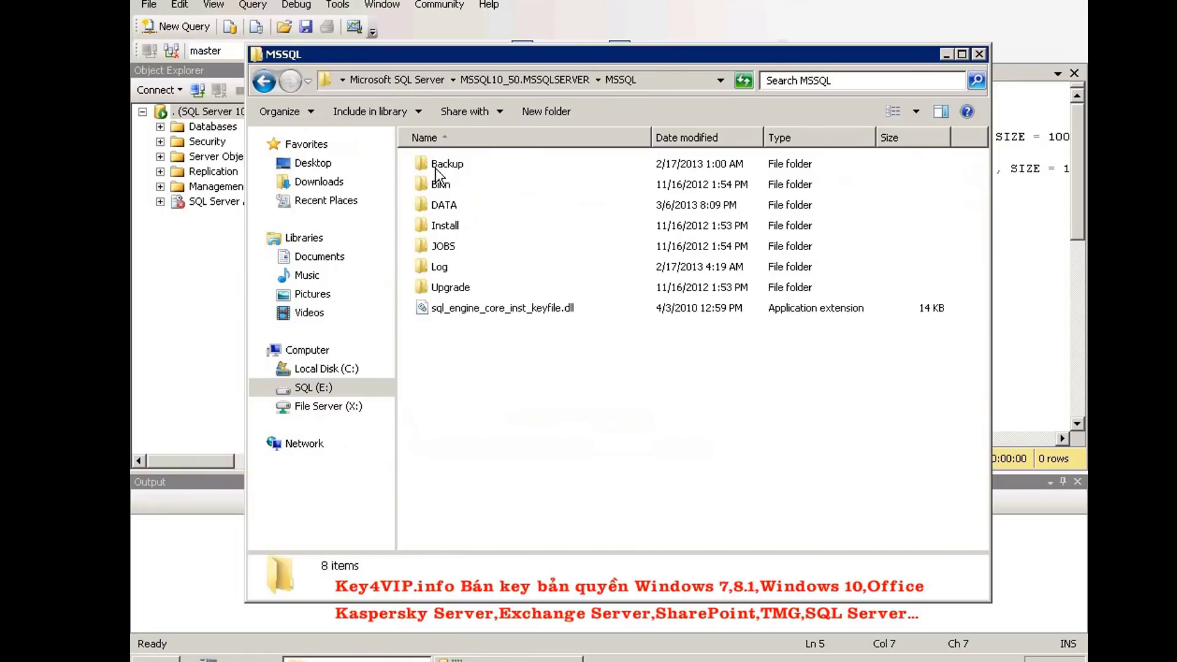
double_click(443, 209)
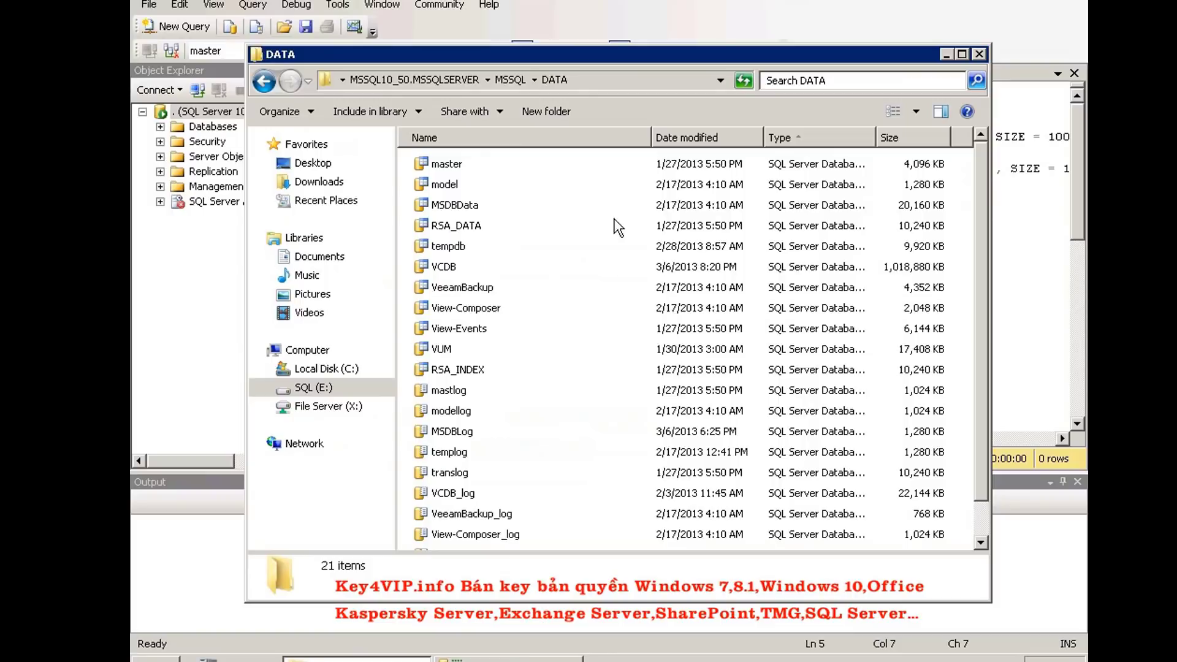
Copy the DATA folder's full path from the address bar and return to the query script
click(633, 80)
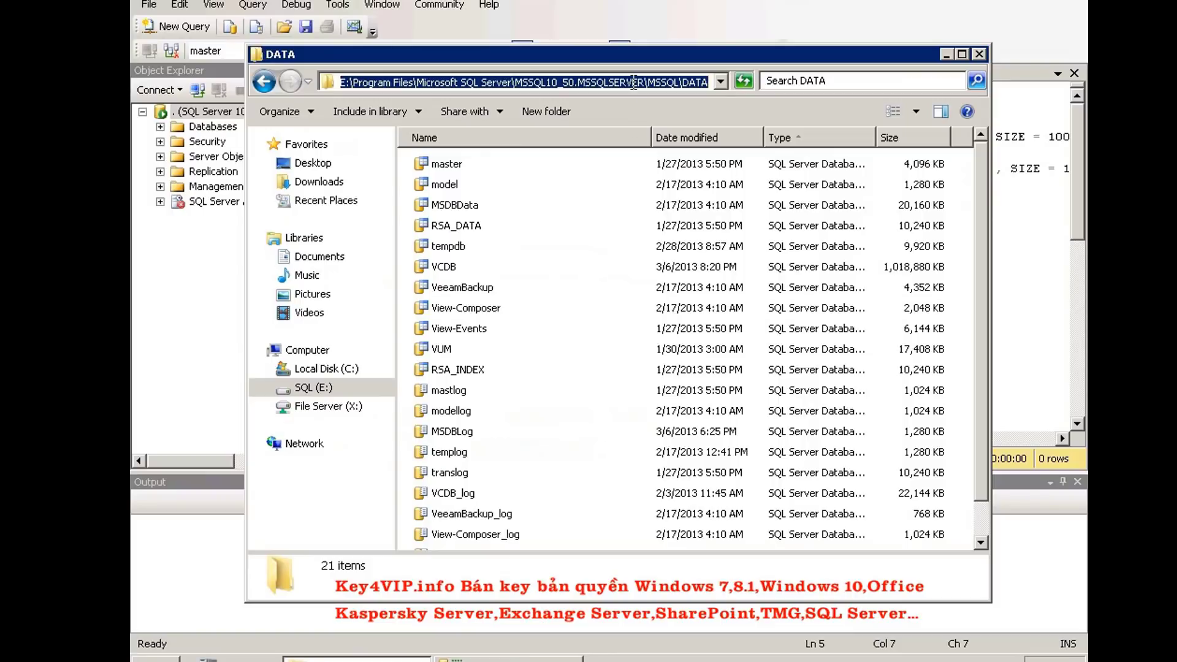
right_click(422, 80)
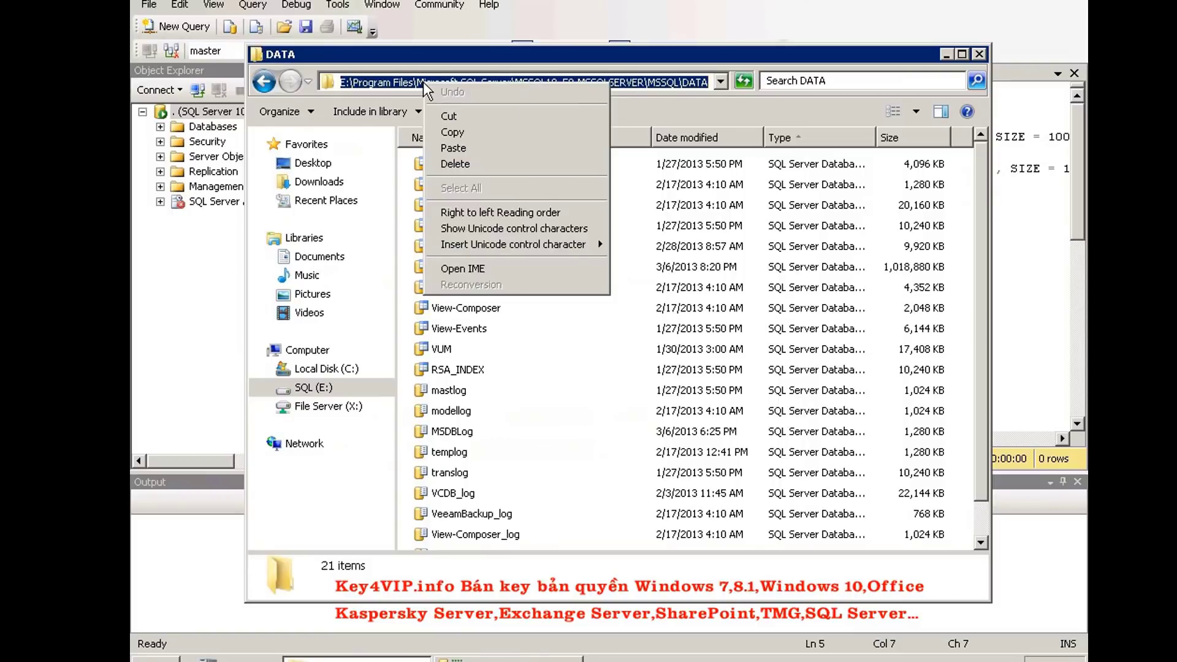
click(451, 132)
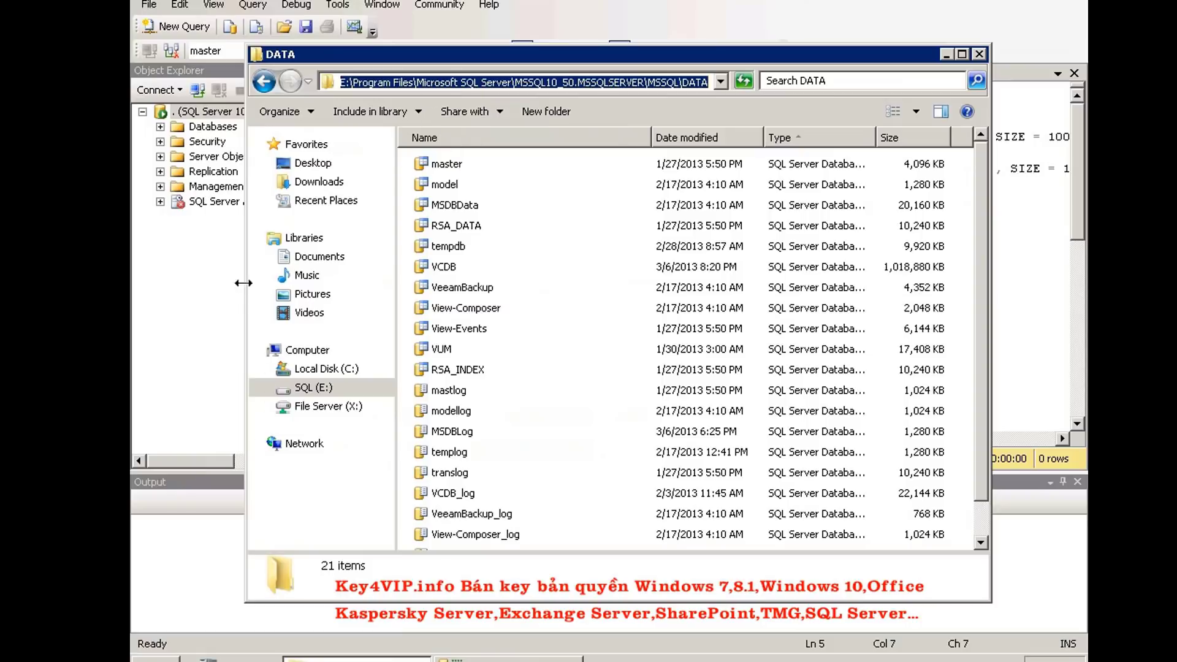
click(238, 284)
drag(359, 138, 906, 155)
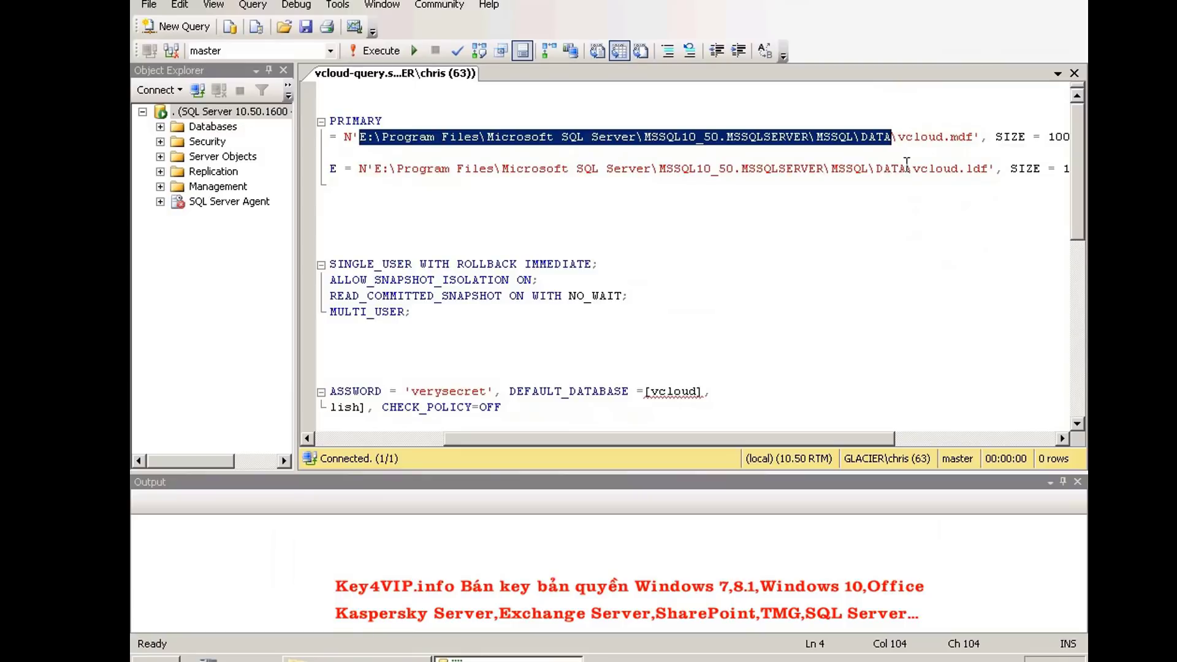
click(839, 137)
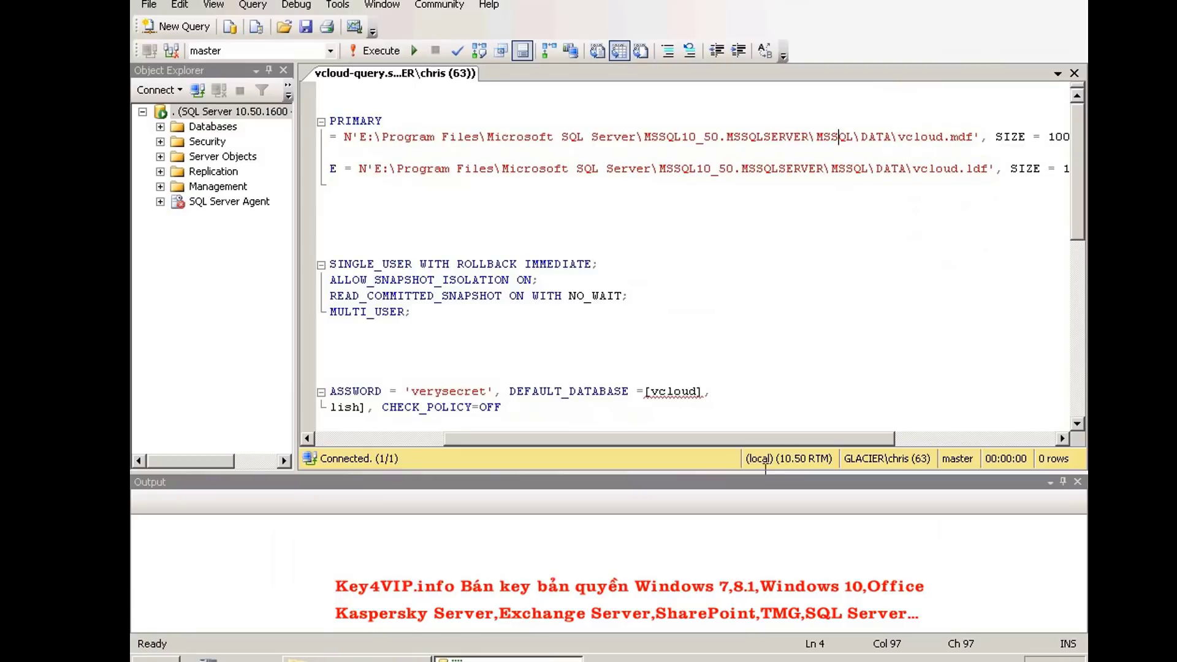
drag(777, 439, 631, 438)
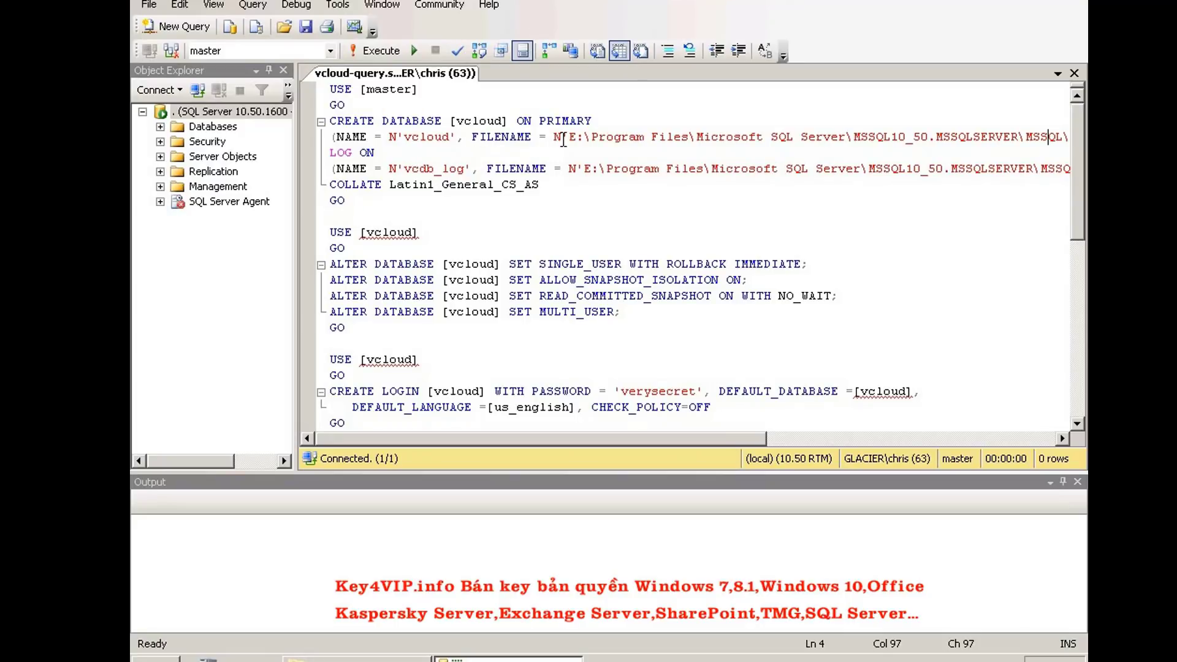
drag(576, 435, 730, 437)
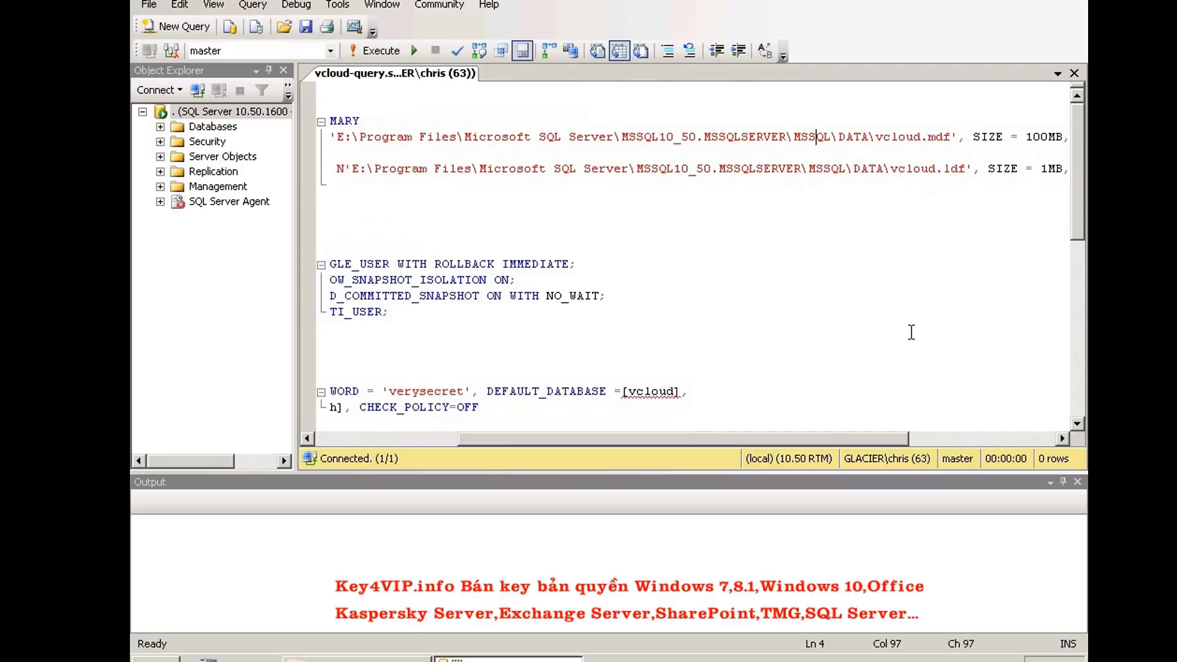
drag(888, 439, 1015, 443)
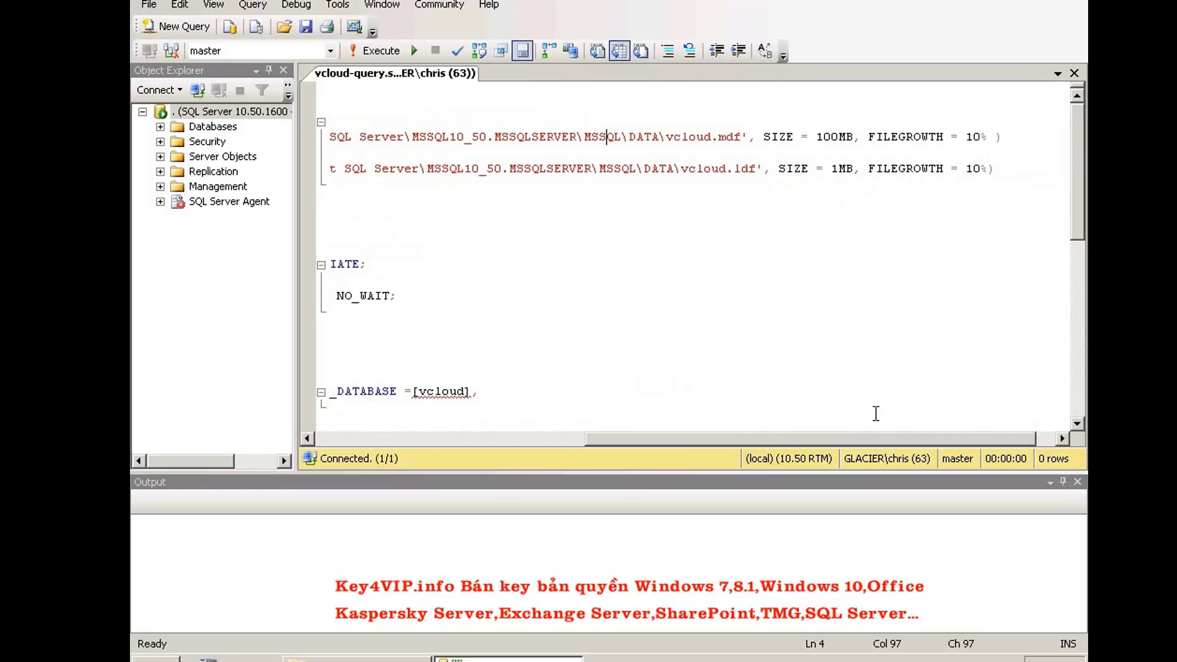
drag(856, 443, 503, 444)
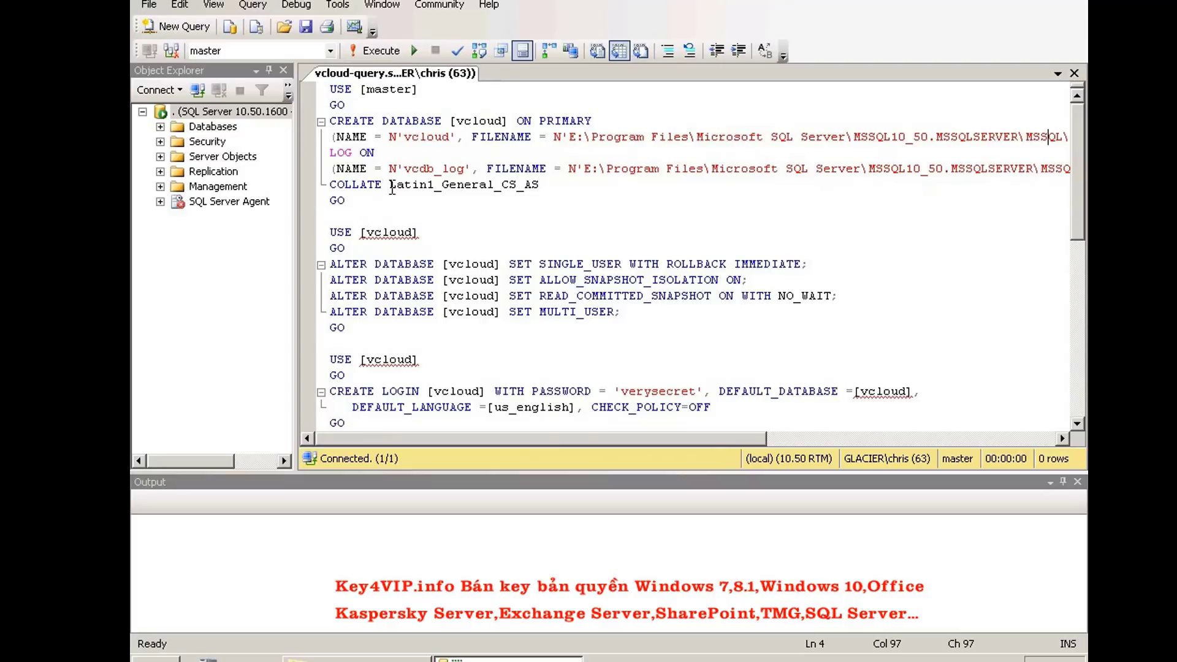
drag(391, 185, 540, 185)
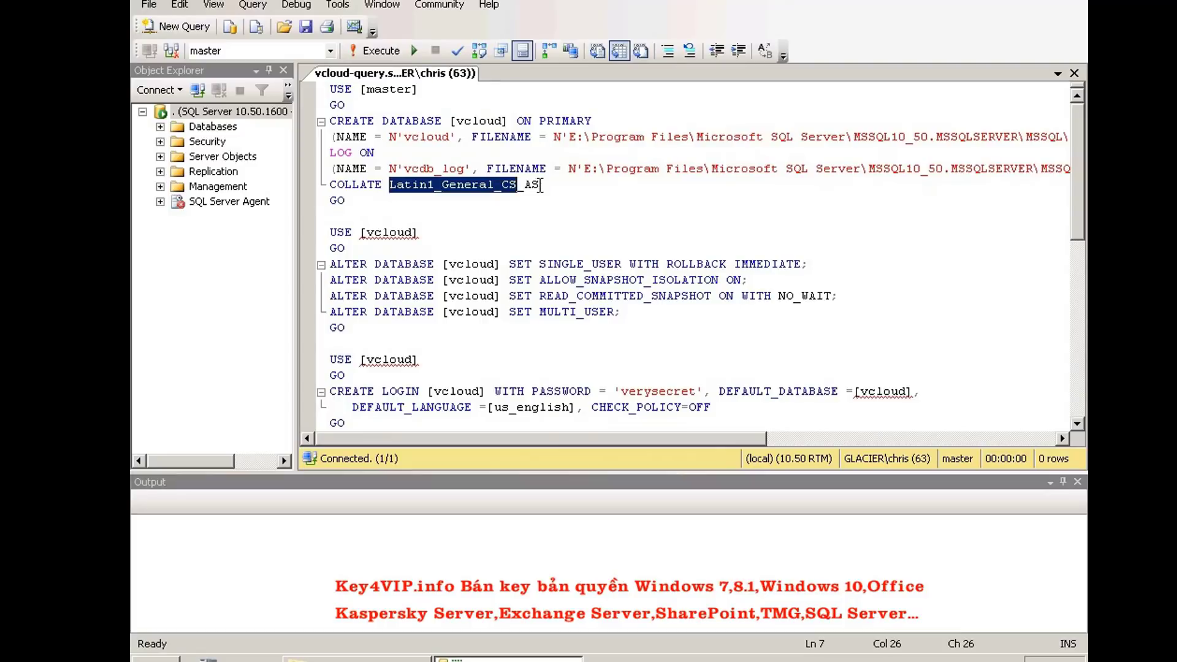
click(503, 210)
scroll(503, 210, down, 1)
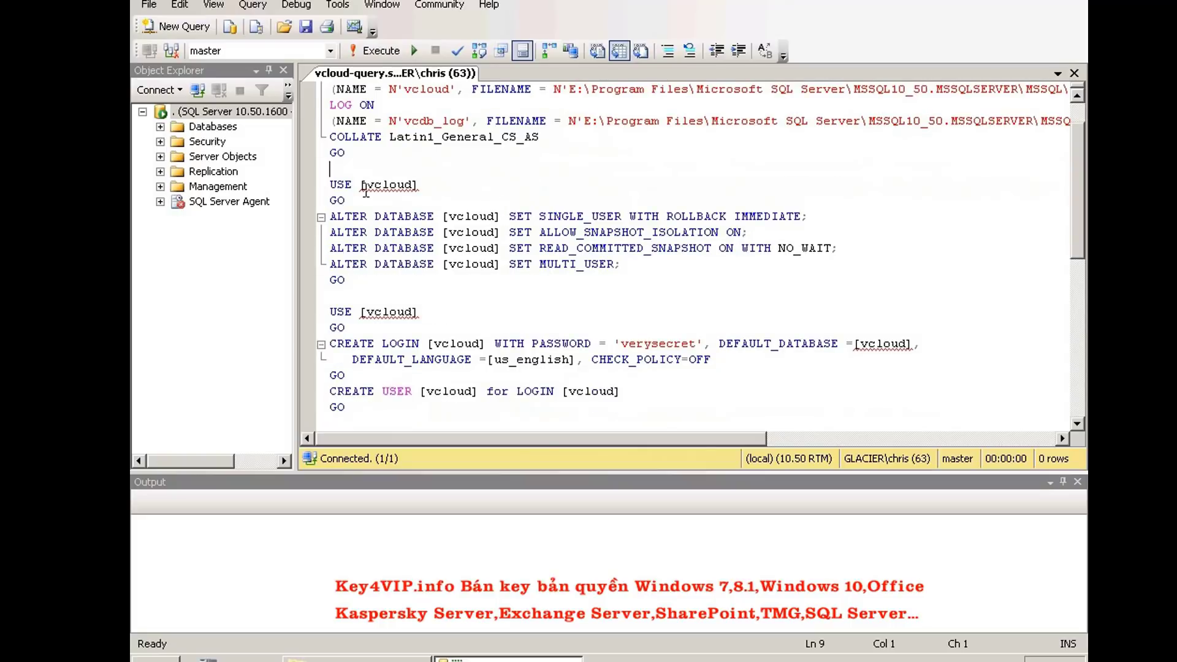
drag(360, 184, 423, 186)
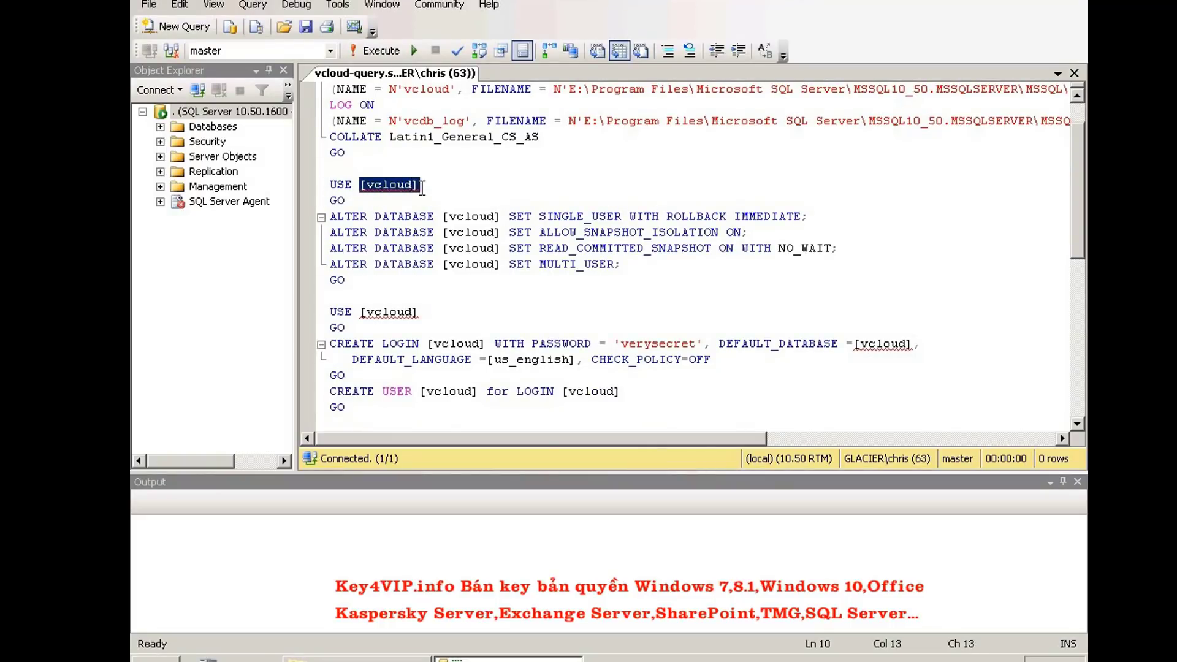
click(456, 184)
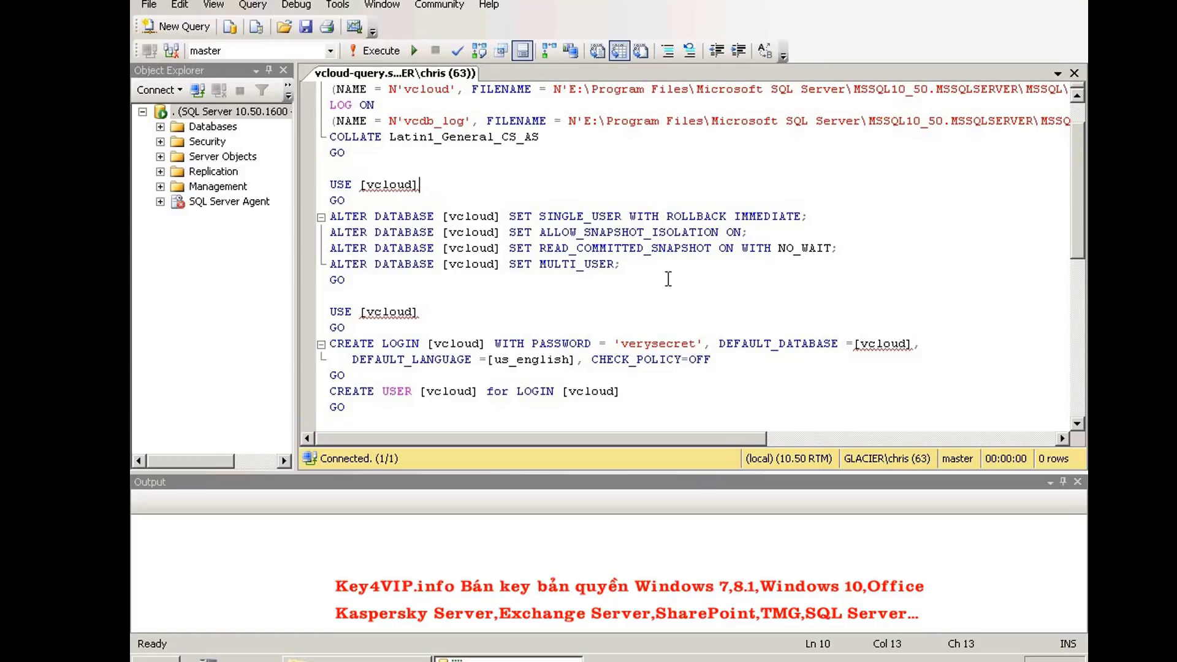
drag(1074, 216, 1072, 280)
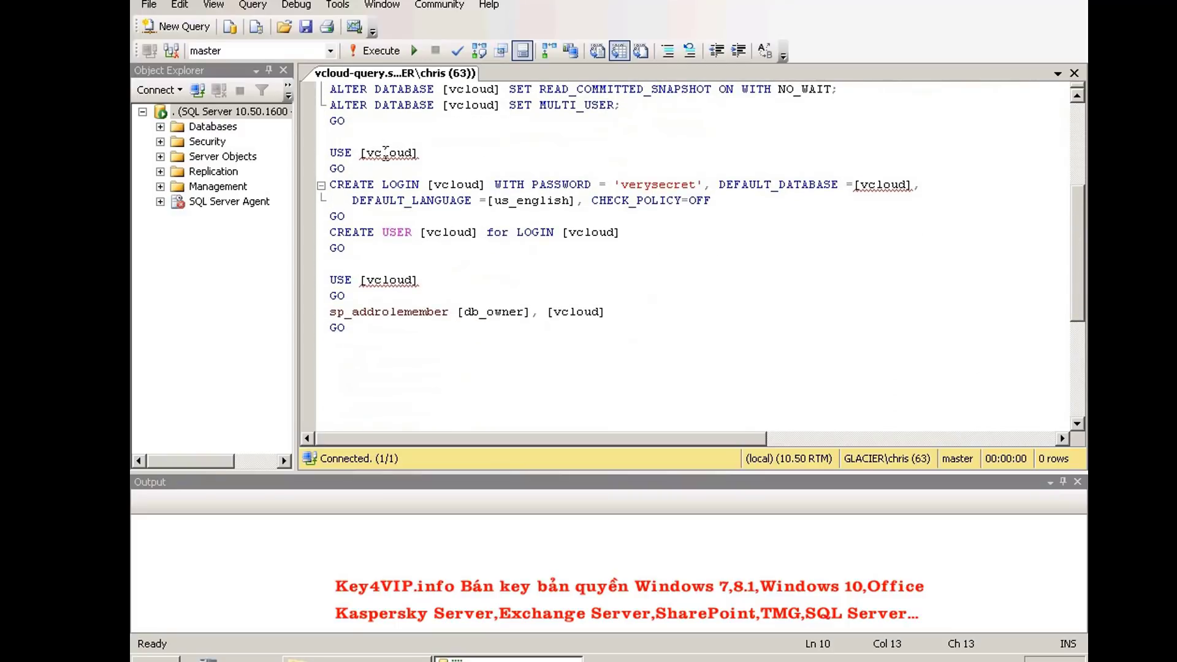
mouse_move(419, 153)
mouse_move(875, 197)
scroll(686, 276, up, 4)
key(ctrl+Home)
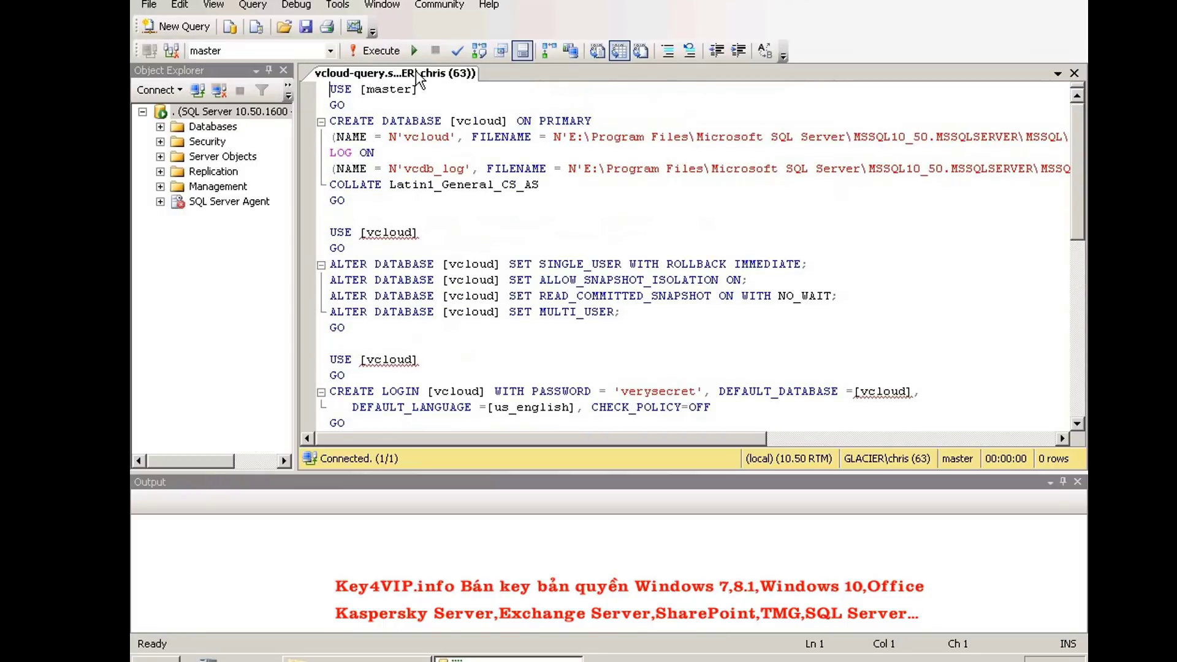
click(420, 51)
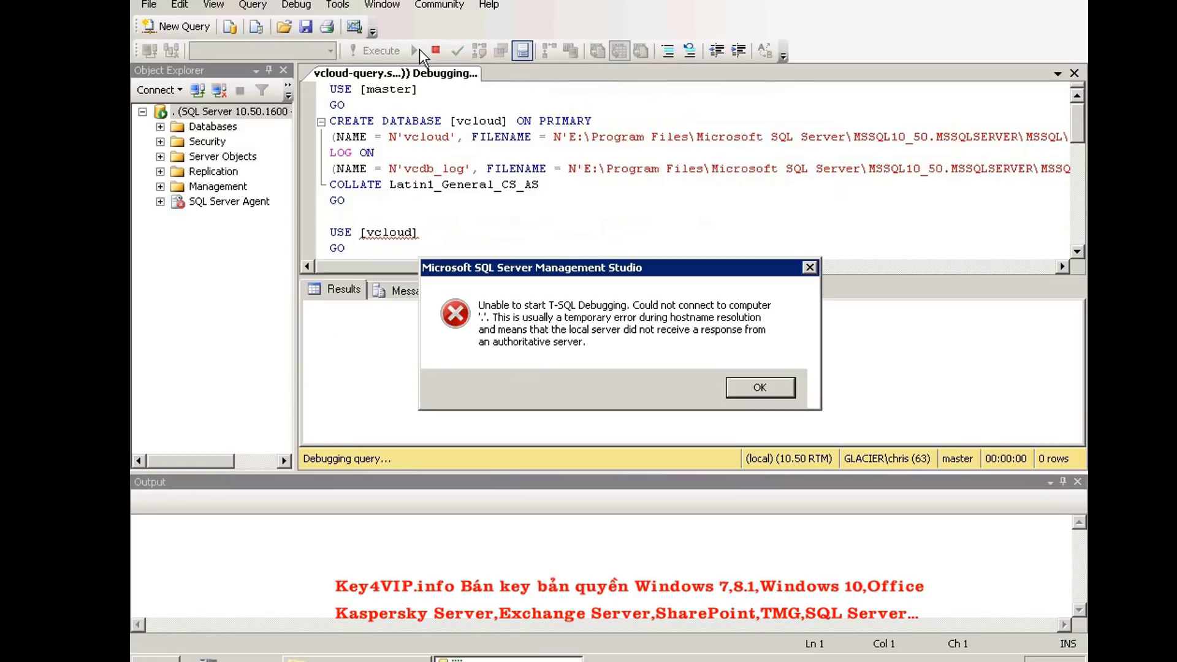
Dismiss the debugging error and expand Databases and Security > Logins to list existing entries
click(755, 386)
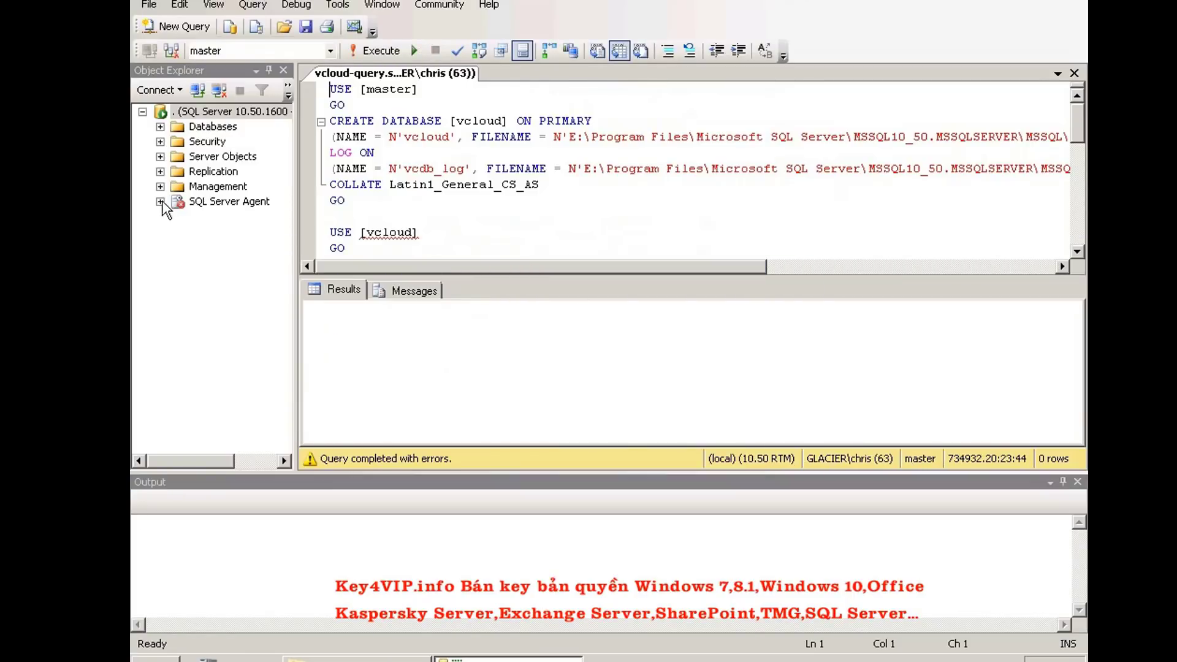
click(160, 127)
drag(294, 276, 317, 276)
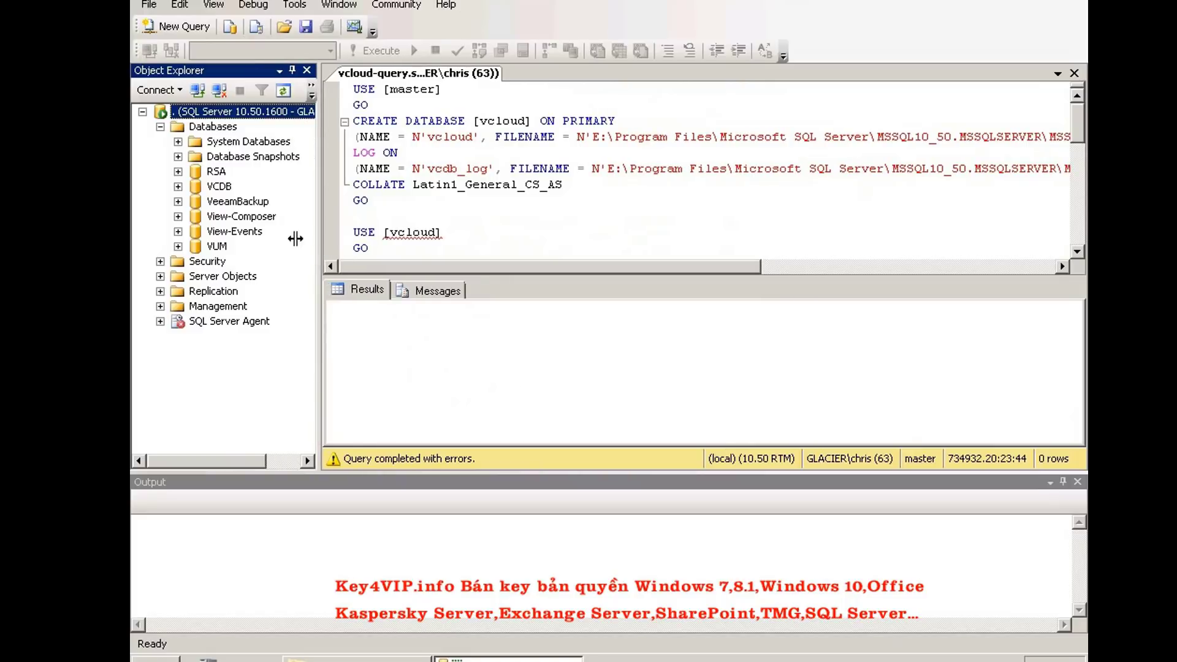
click(160, 261)
click(179, 276)
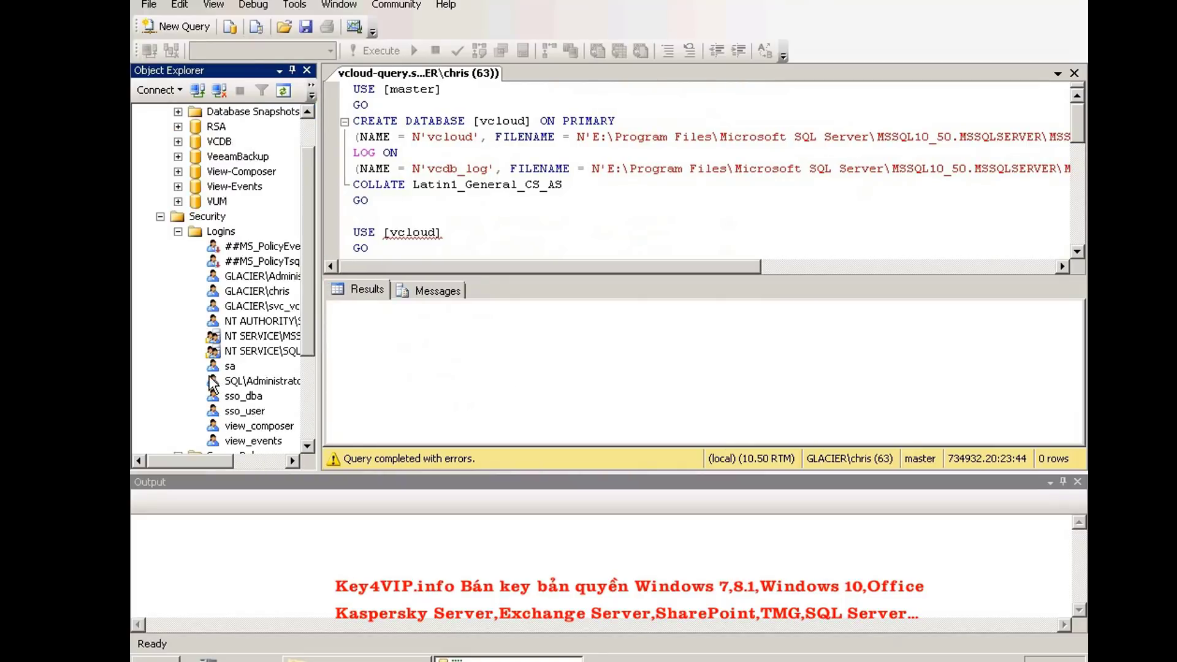
scroll(213, 385, down, 1)
scroll(213, 389, up, 1)
scroll(212, 392, up, 1)
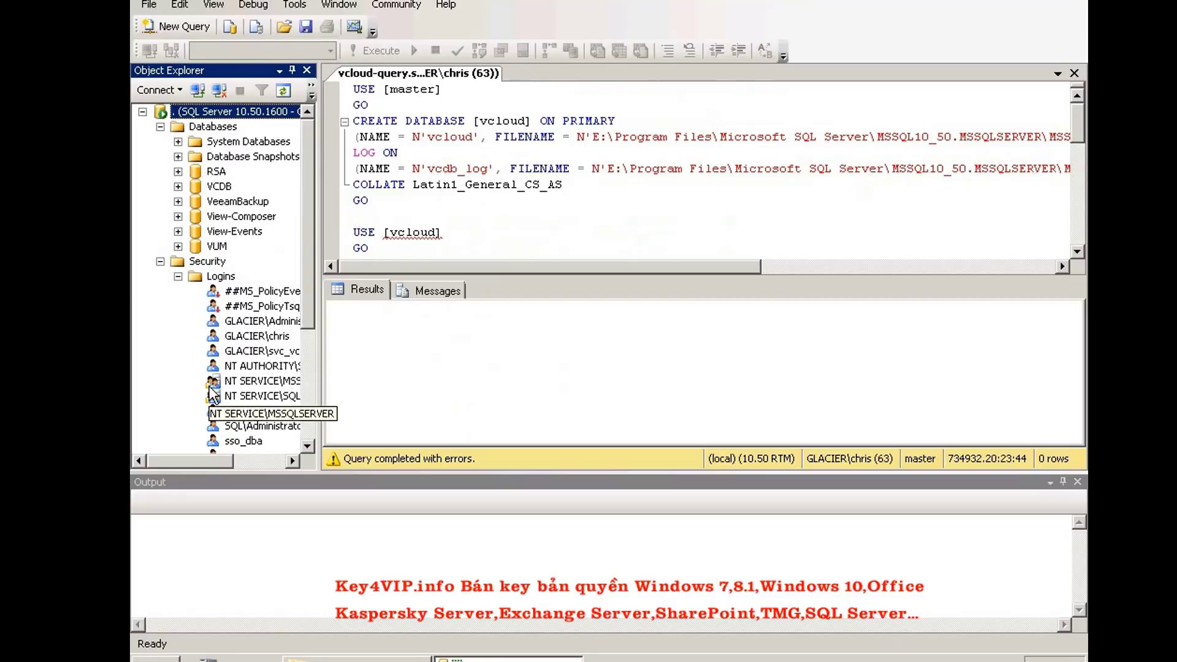
Hide the Output pane and reconnect the query to the database server
click(577, 390)
click(1078, 482)
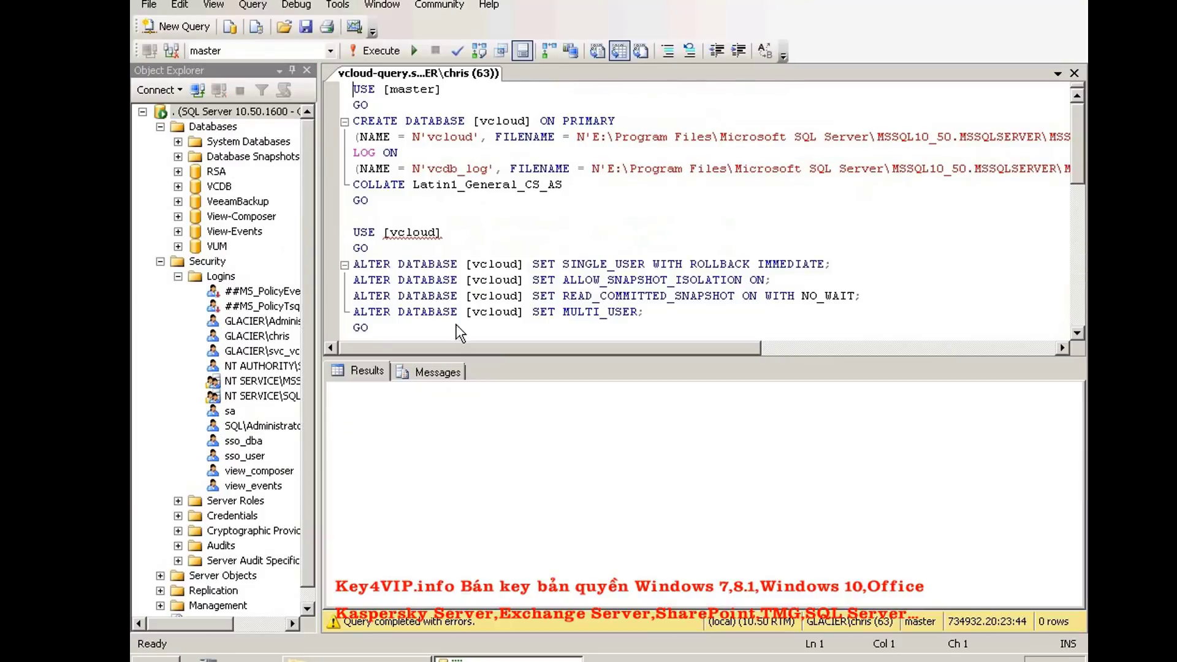
click(169, 54)
Confirm the server connection, execute the vcloud creation script, and dismiss the notification
click(518, 347)
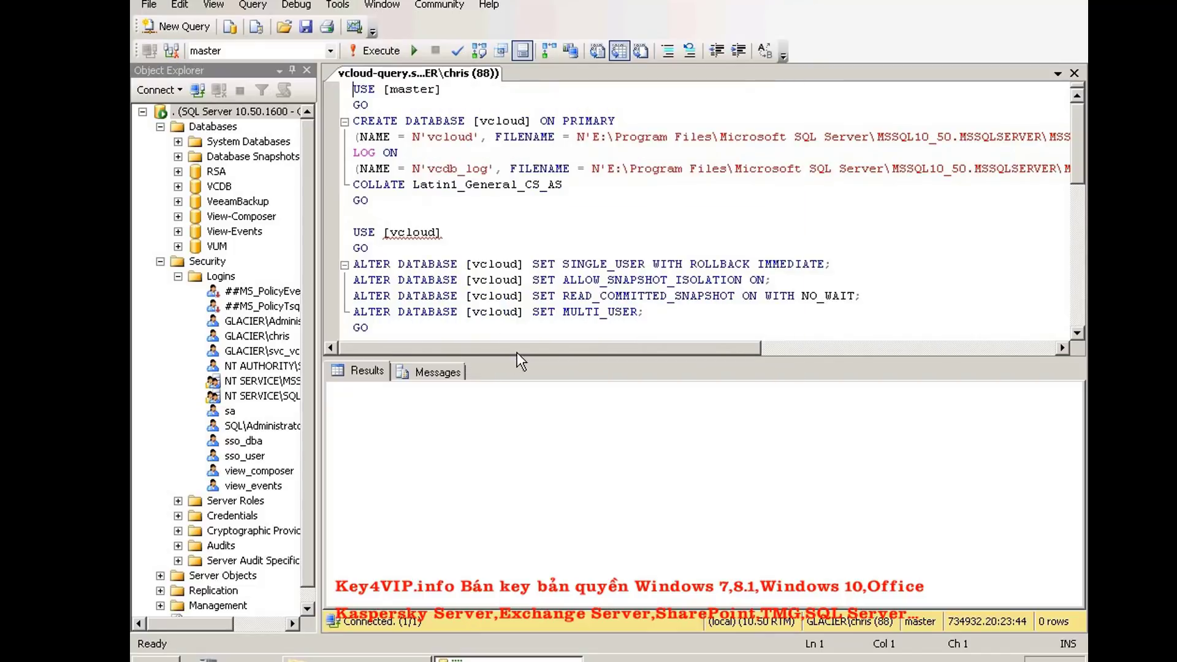
click(385, 54)
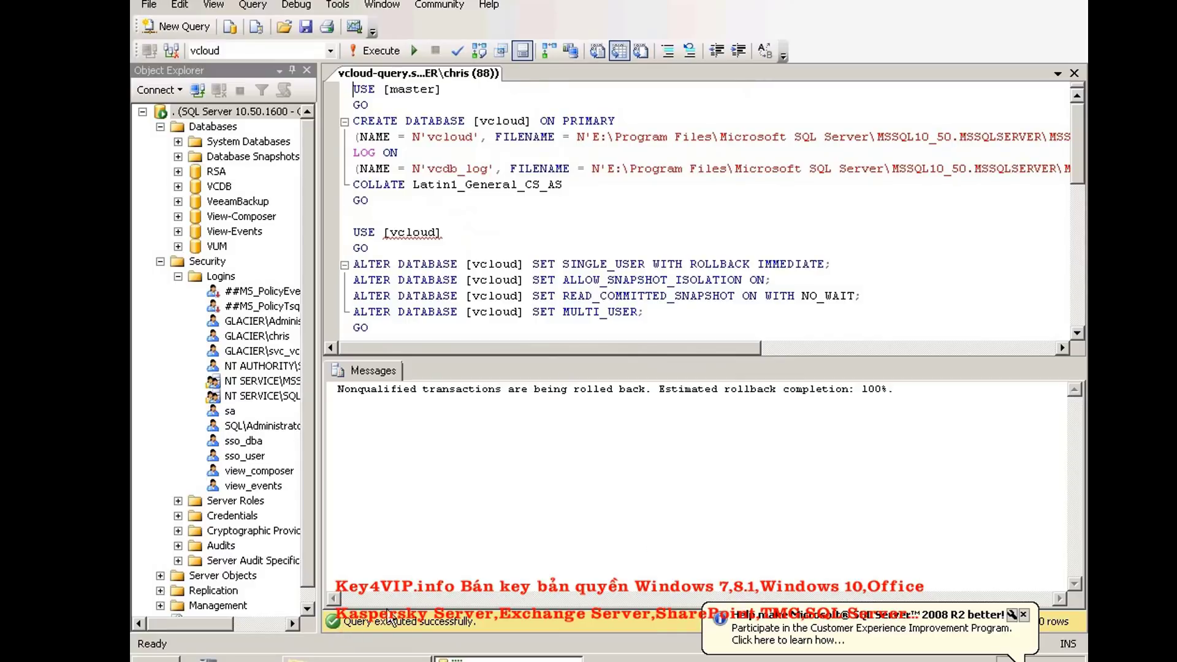
click(1023, 613)
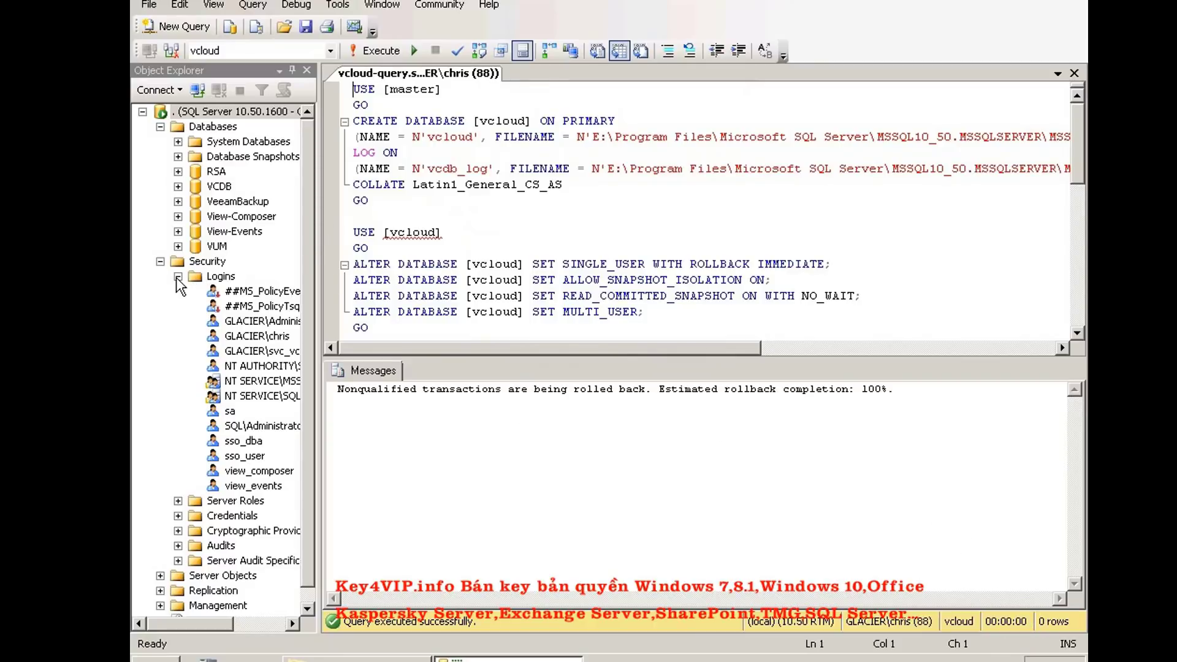
Refresh Logins, then check the vcloud login's User Mapping properties and cancel
right_click(208, 279)
click(270, 389)
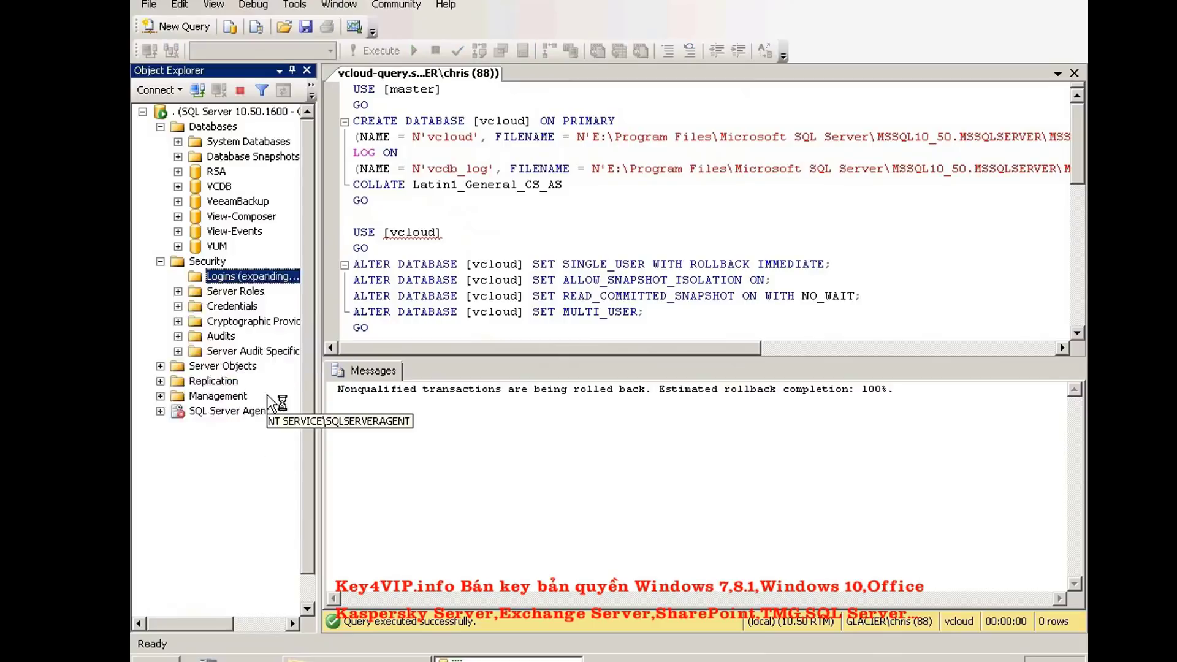
click(238, 472)
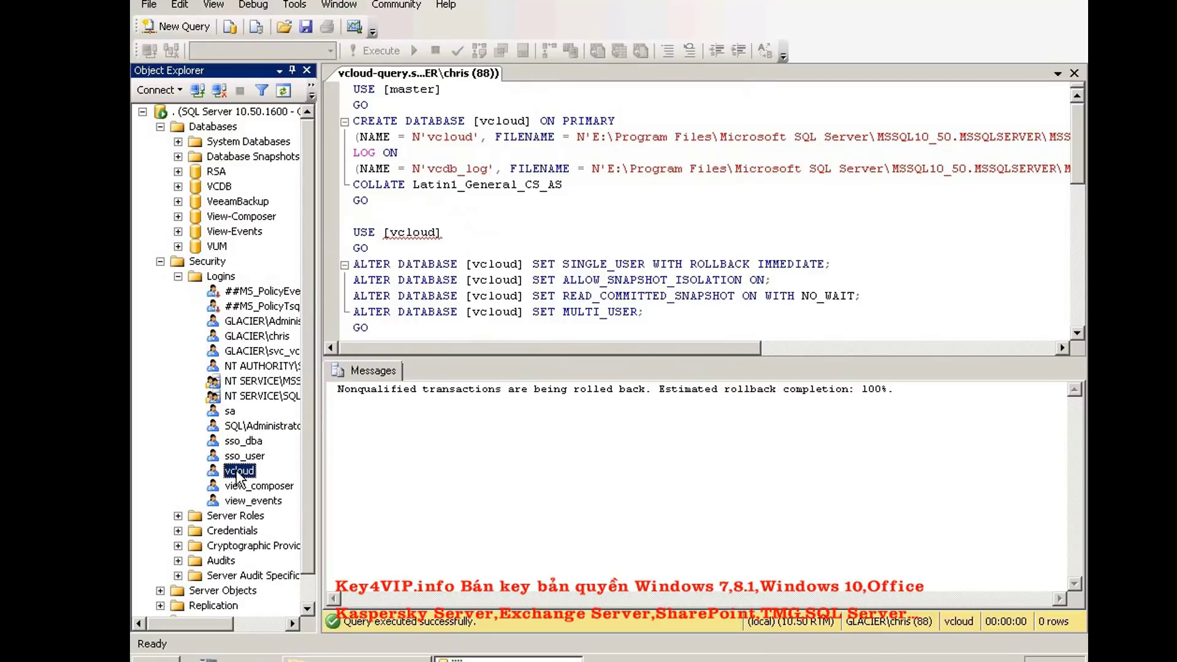
right_click(237, 472)
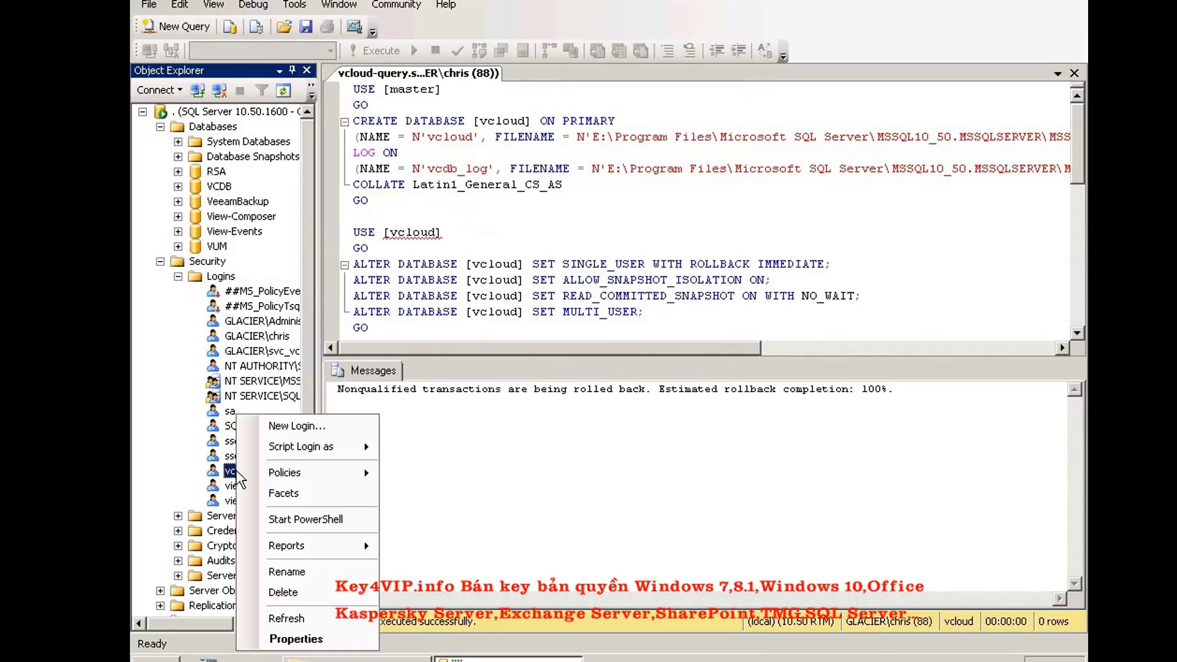
click(300, 635)
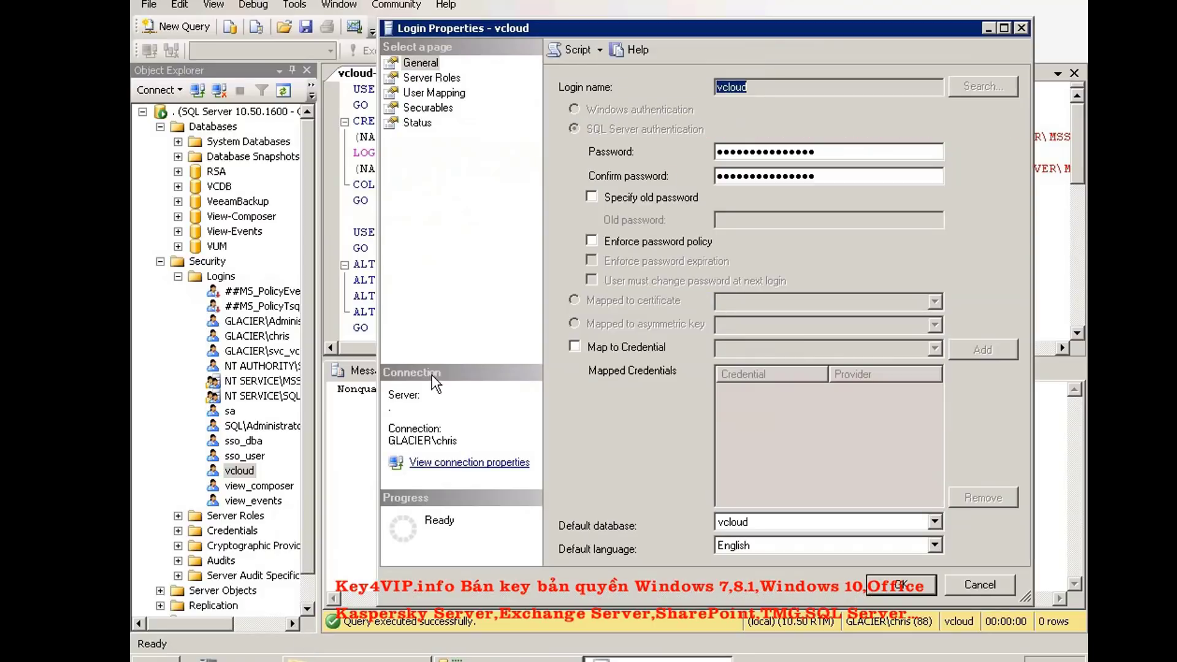
click(417, 92)
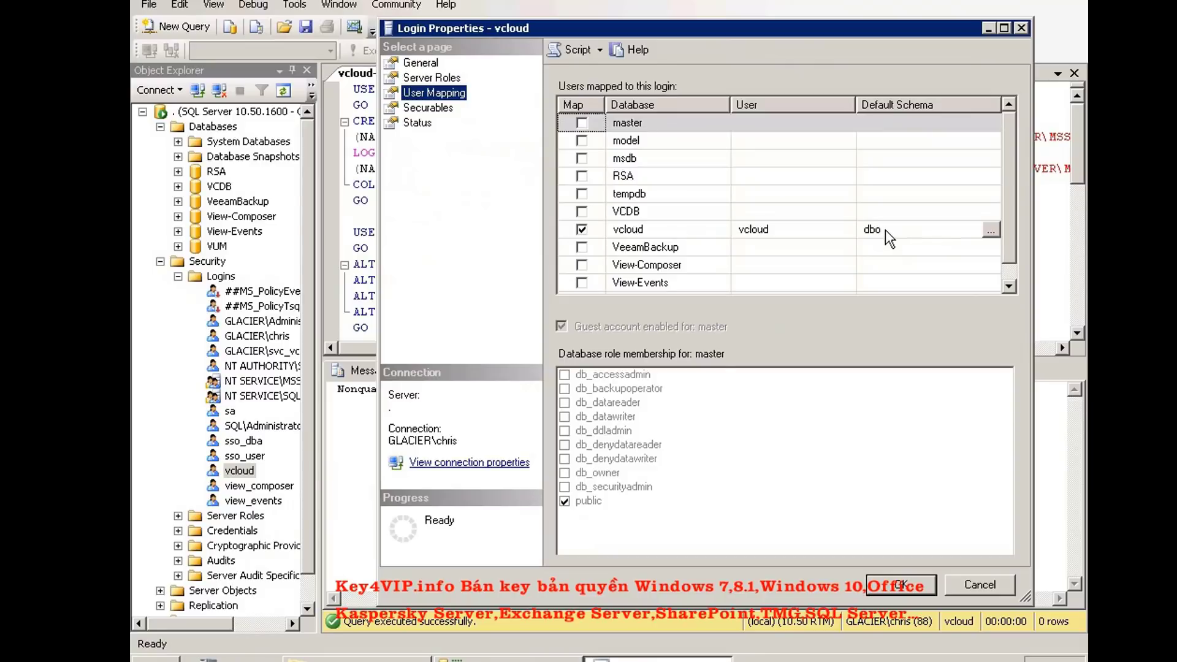
click(972, 583)
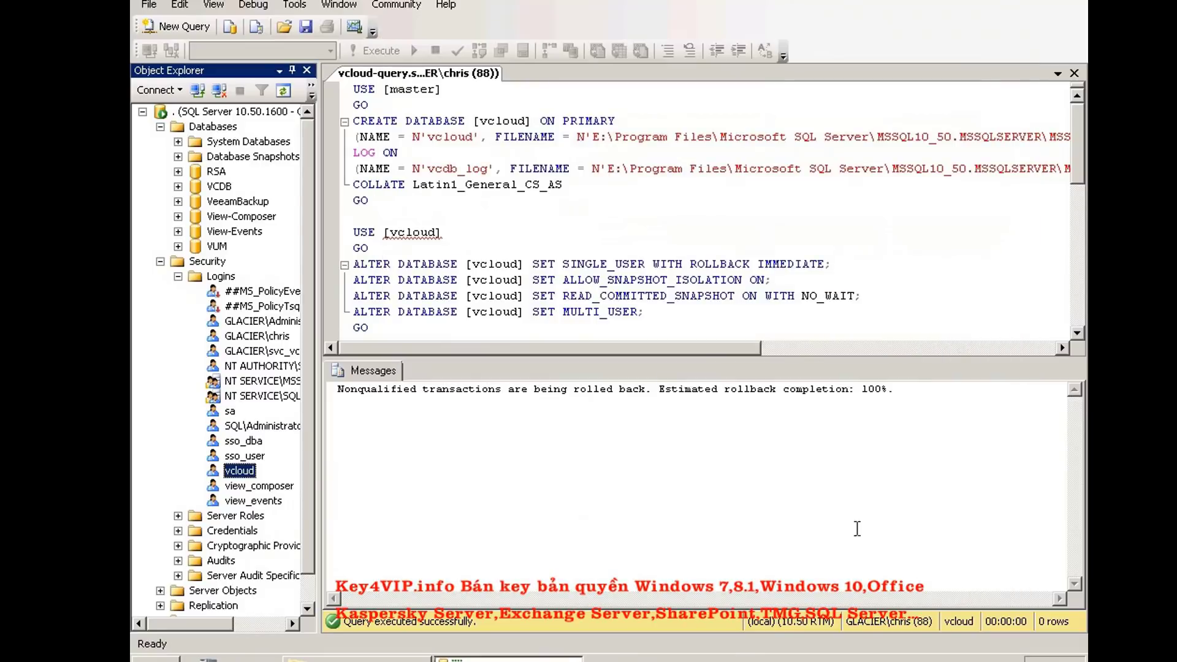
Refresh Databases and expand vcloud > Security > Users to find the vcloud user
click(178, 276)
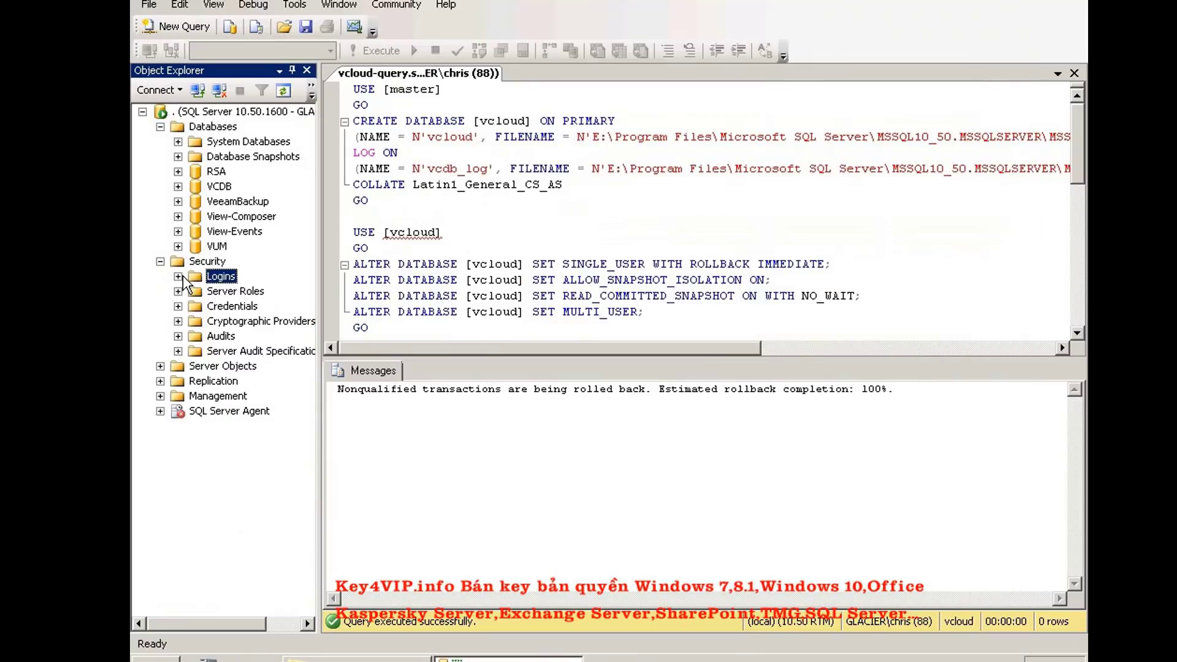
right_click(193, 127)
click(241, 284)
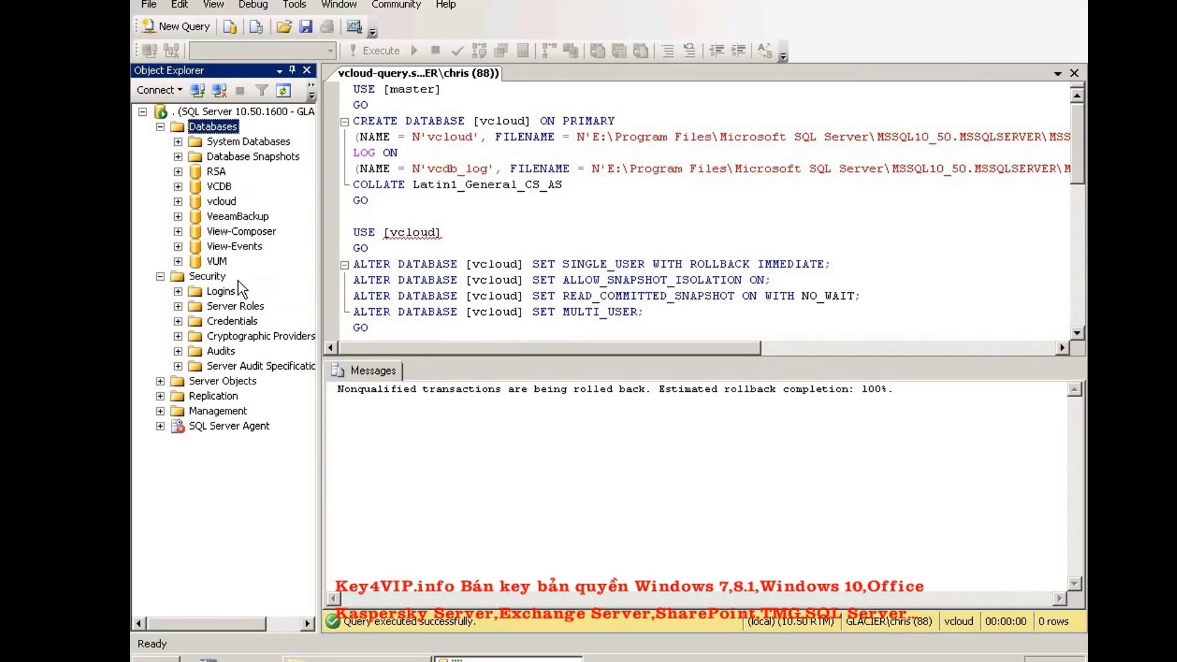
click(221, 202)
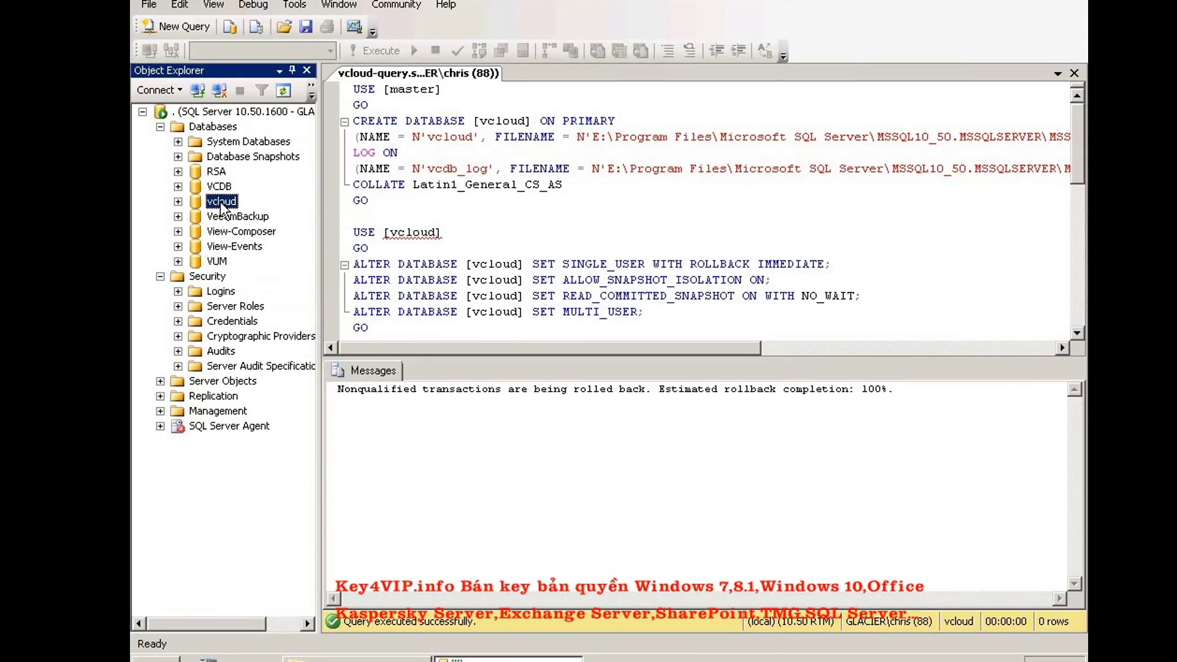
click(178, 202)
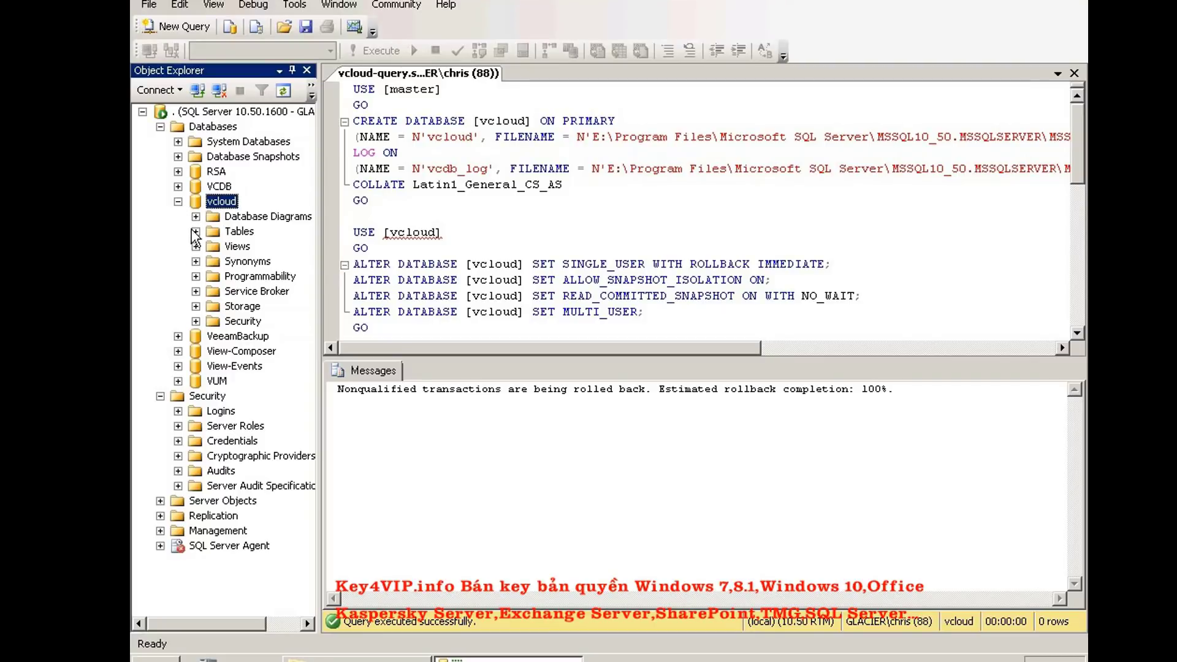
click(196, 322)
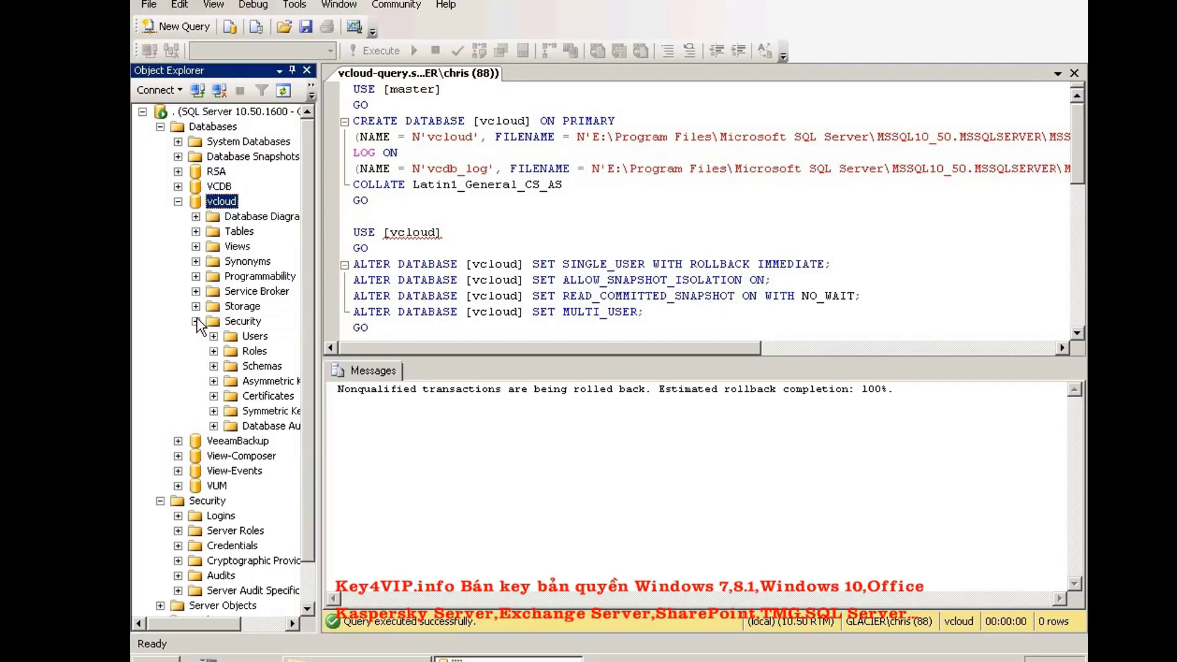
click(213, 337)
click(274, 412)
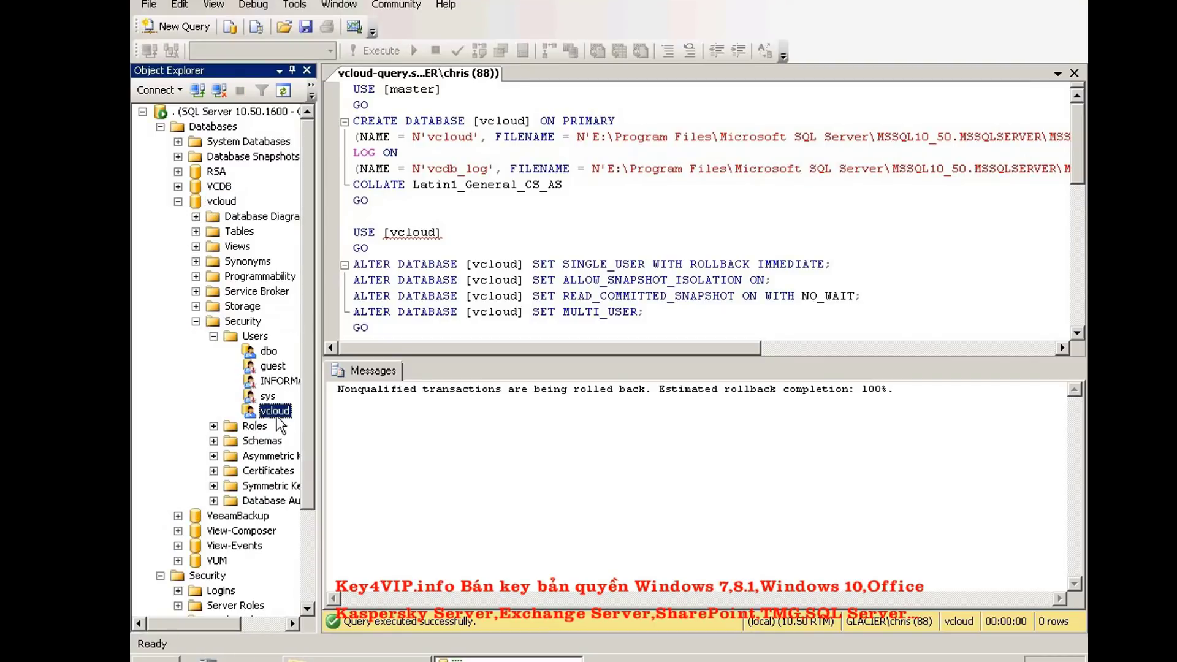
Review the vcloud user's permissions in the vcloud database properties, then cancel
click(216, 205)
right_click(215, 209)
click(300, 477)
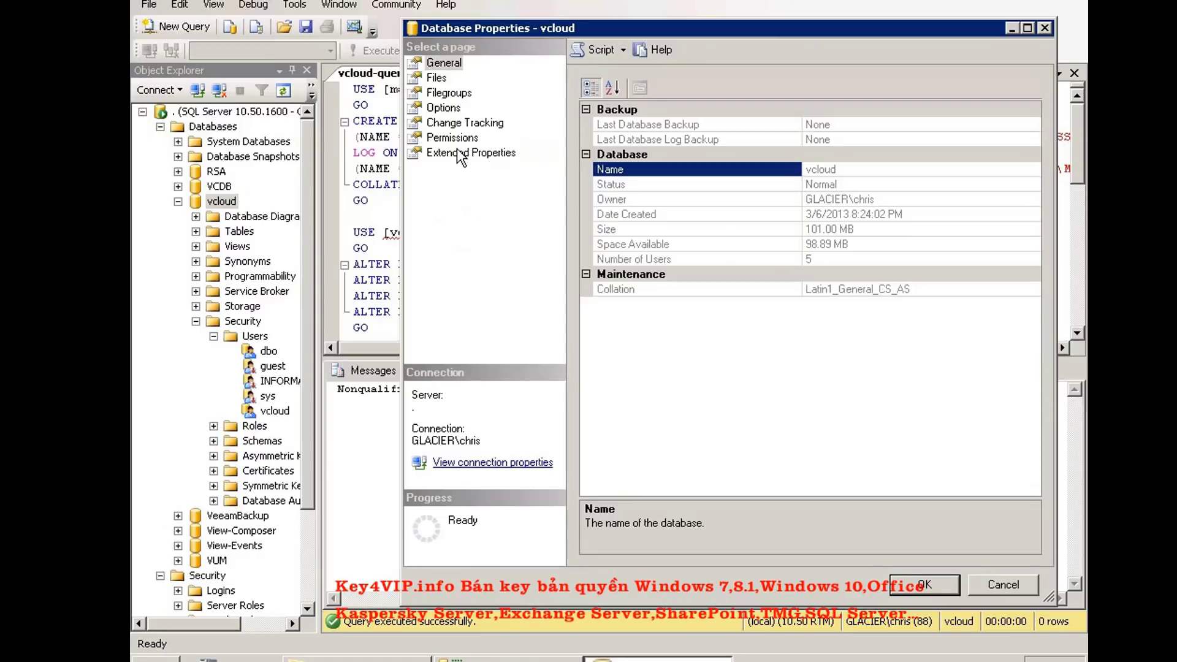
click(456, 140)
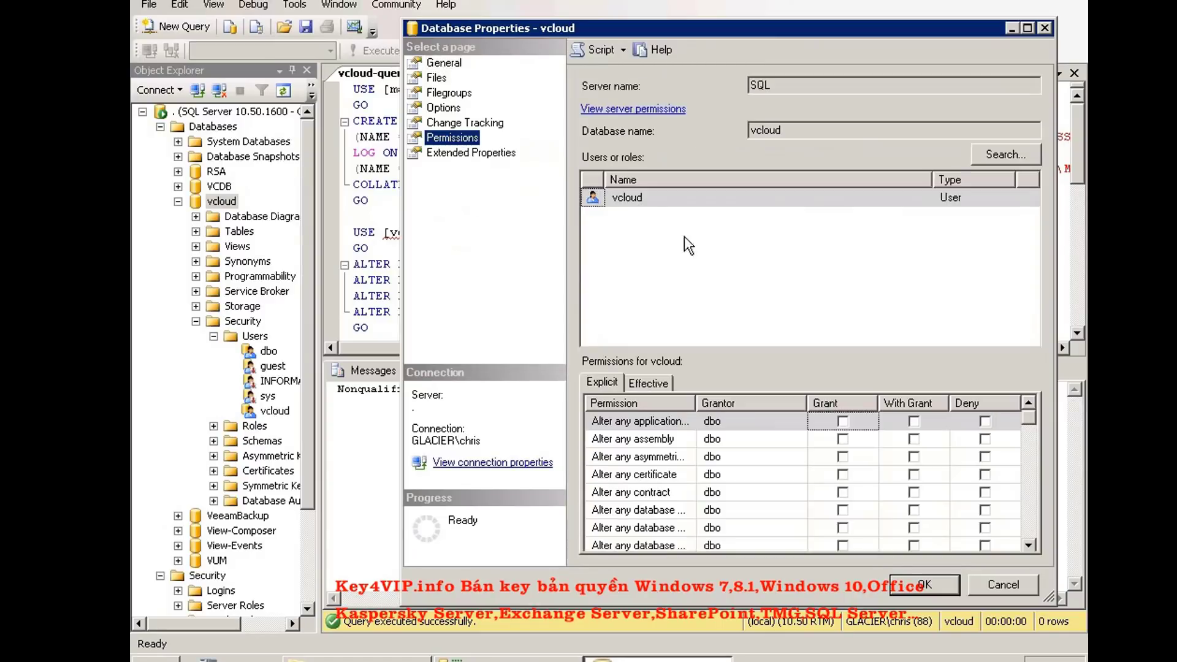
click(751, 199)
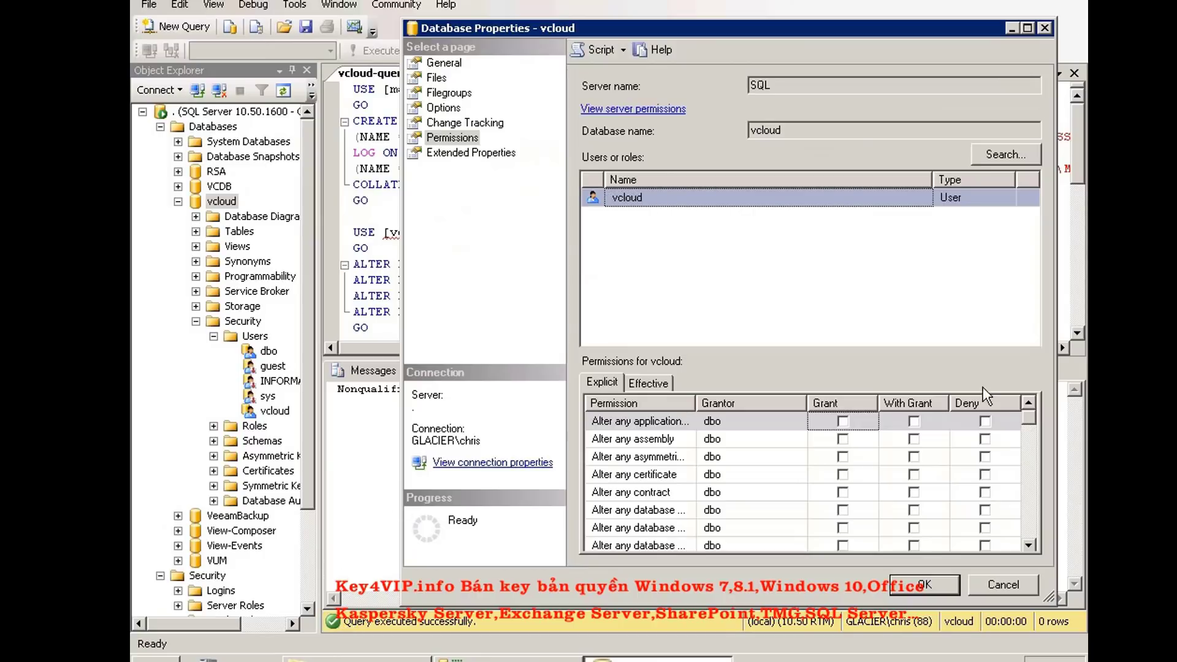
click(992, 588)
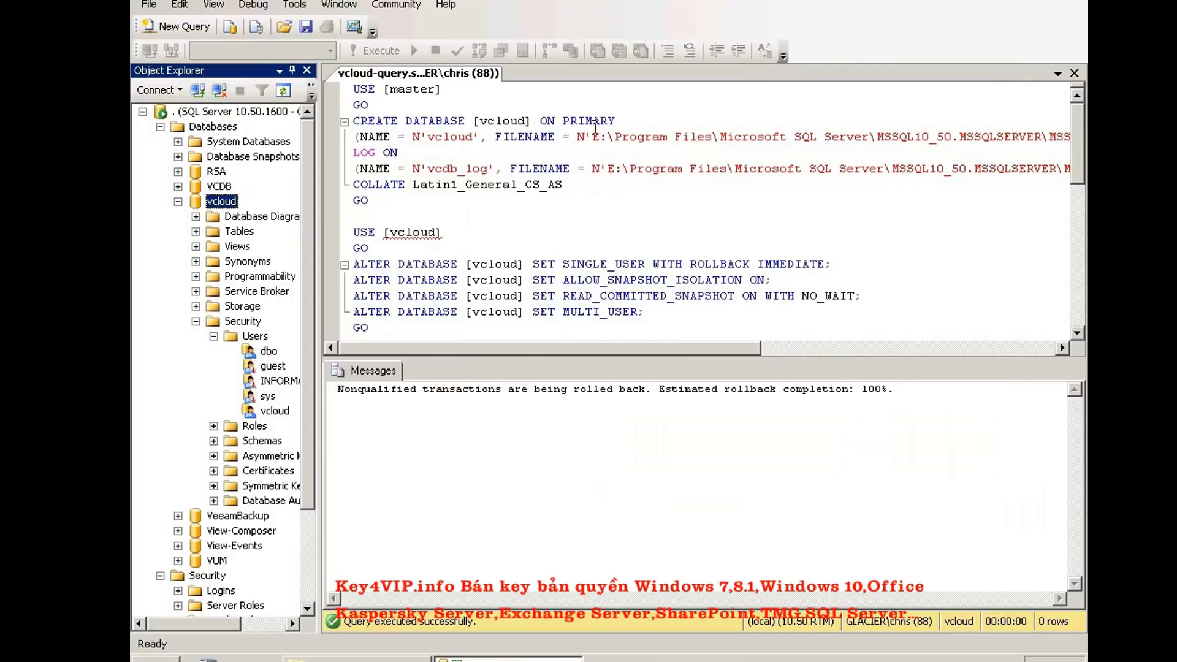
scroll(610, 184, down, 1)
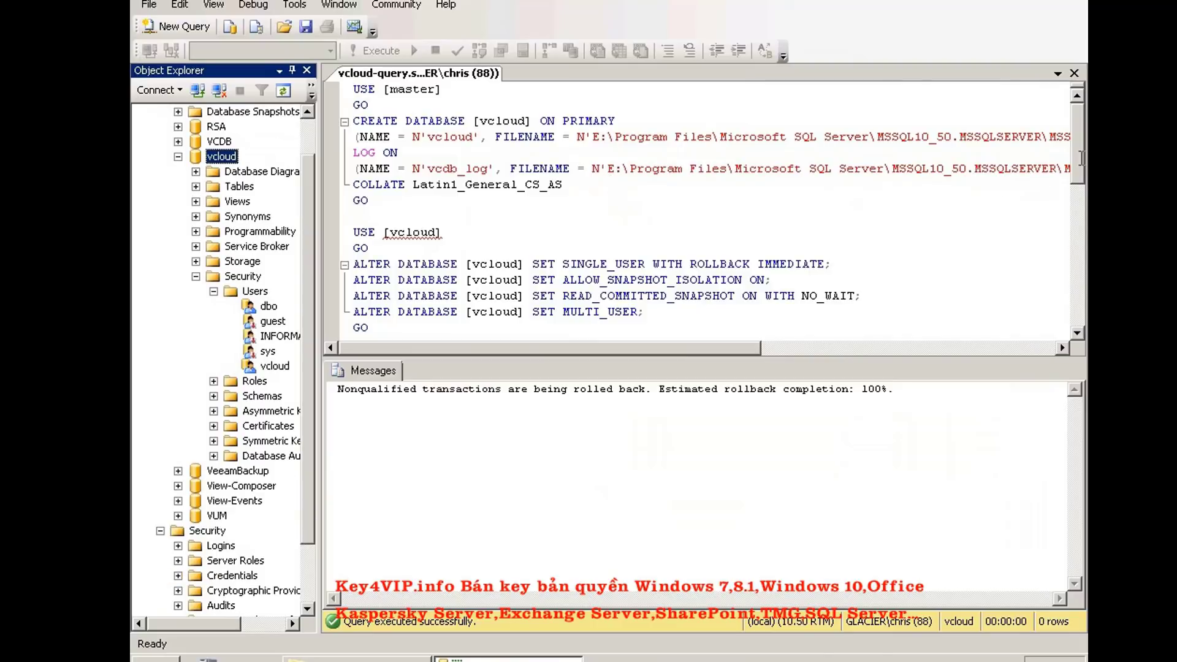
Scroll through the vcloud database query script in Management Studio
scroll(637, 220, down, 4)
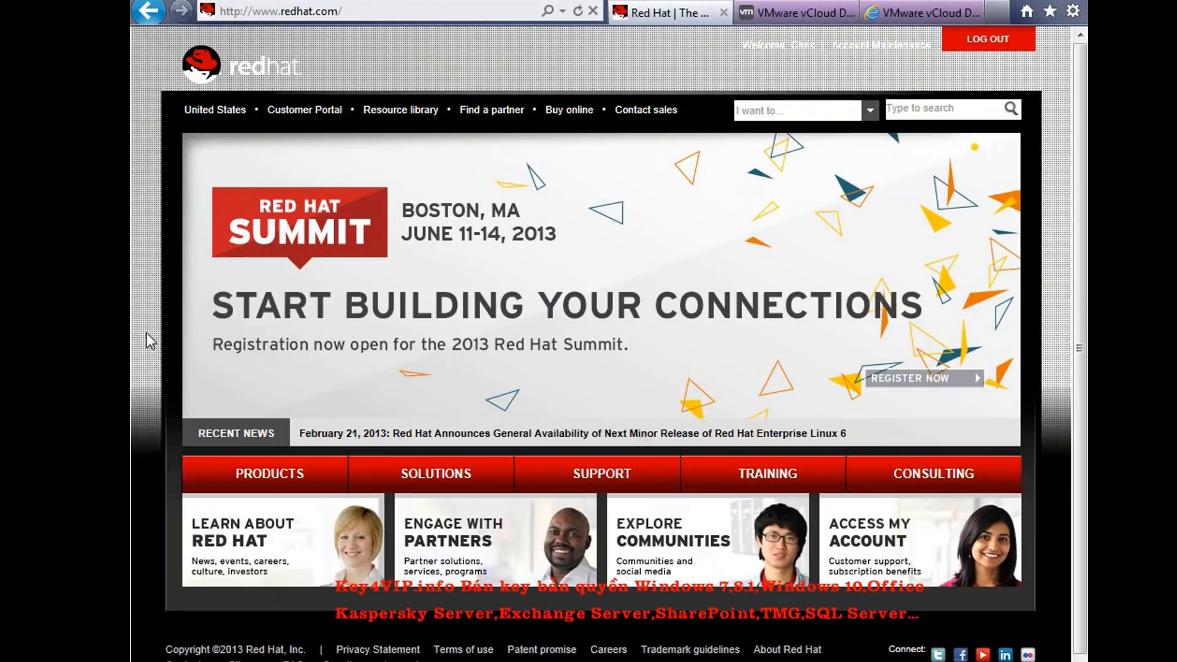
Go from the Customer Portal via Downloads > Evaluations & Demos to the free RHEL 30-day evaluation form
click(305, 117)
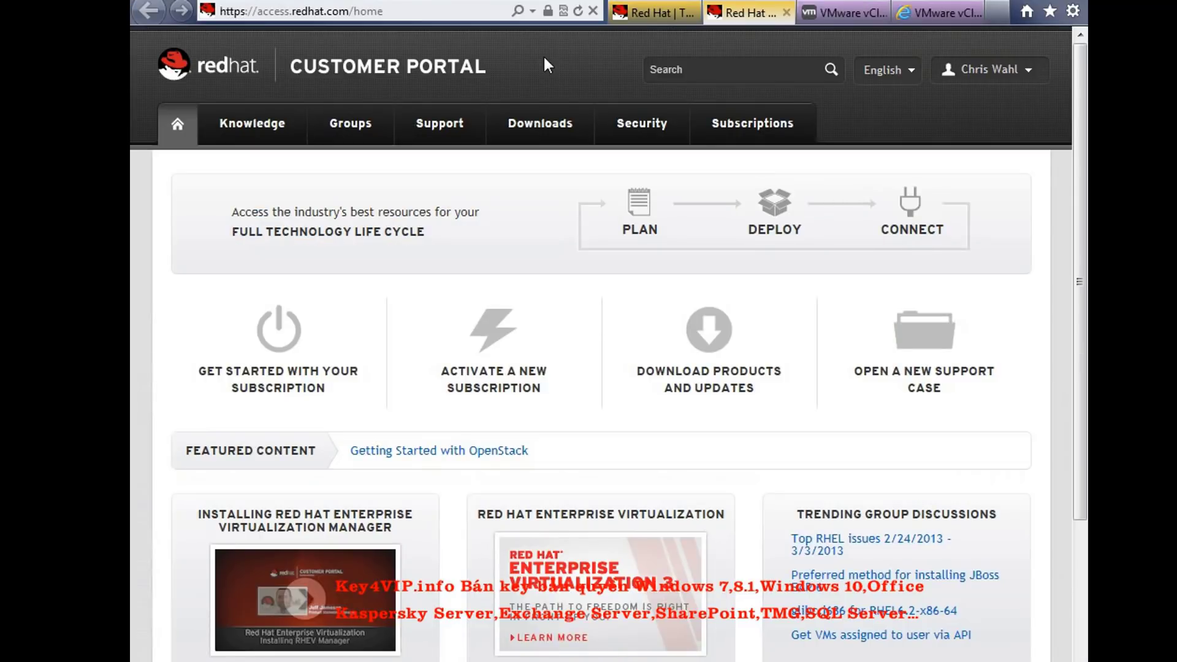
click(543, 129)
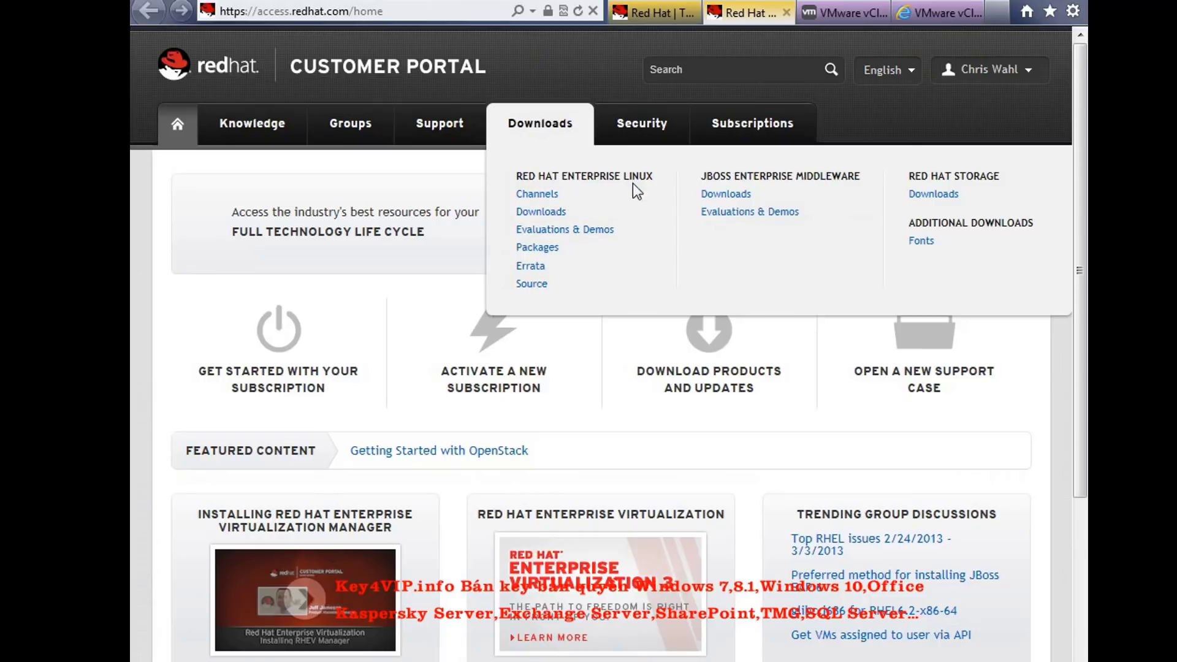
click(573, 234)
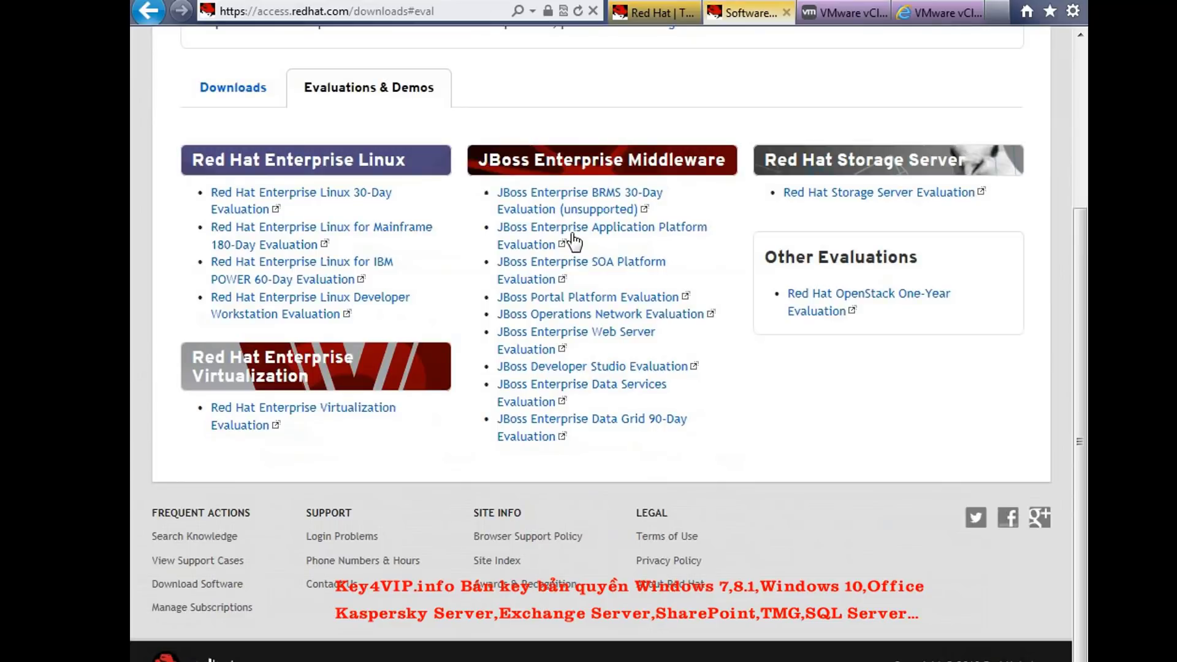
click(331, 195)
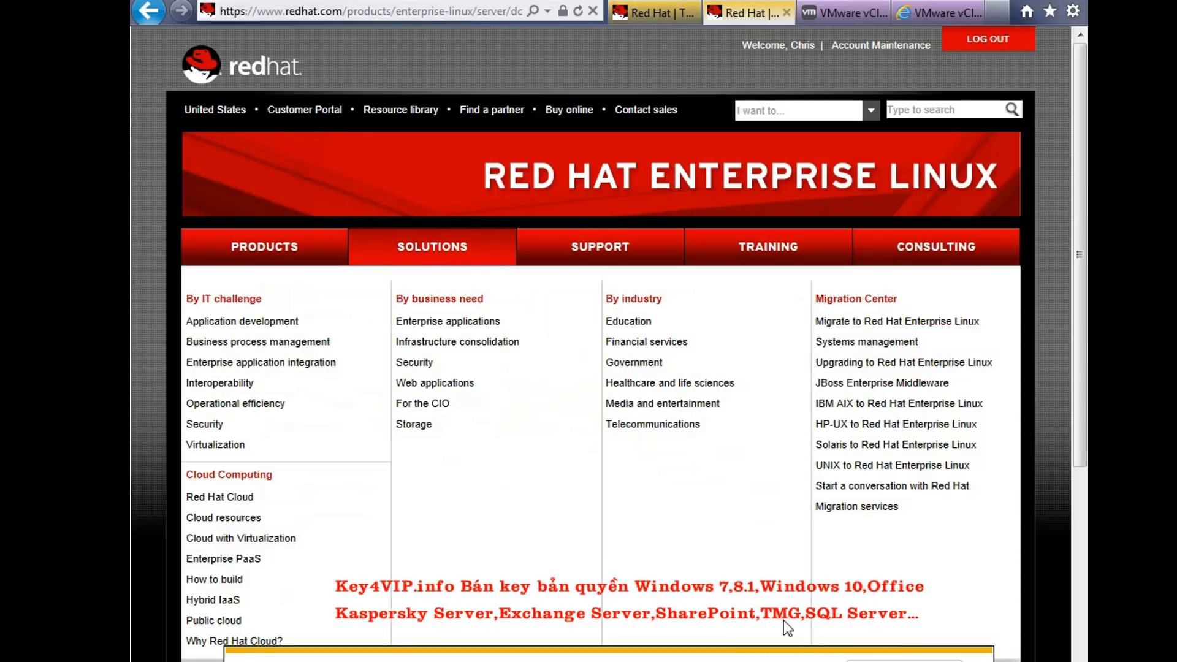
scroll(803, 620, down, 1)
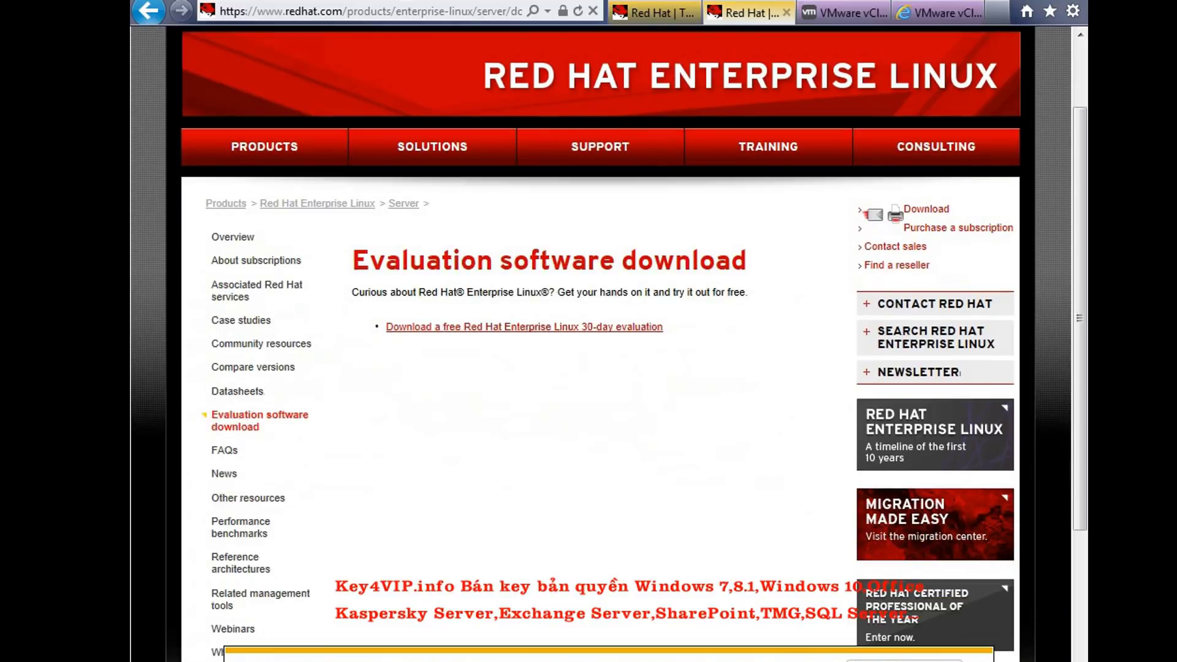
click(886, 661)
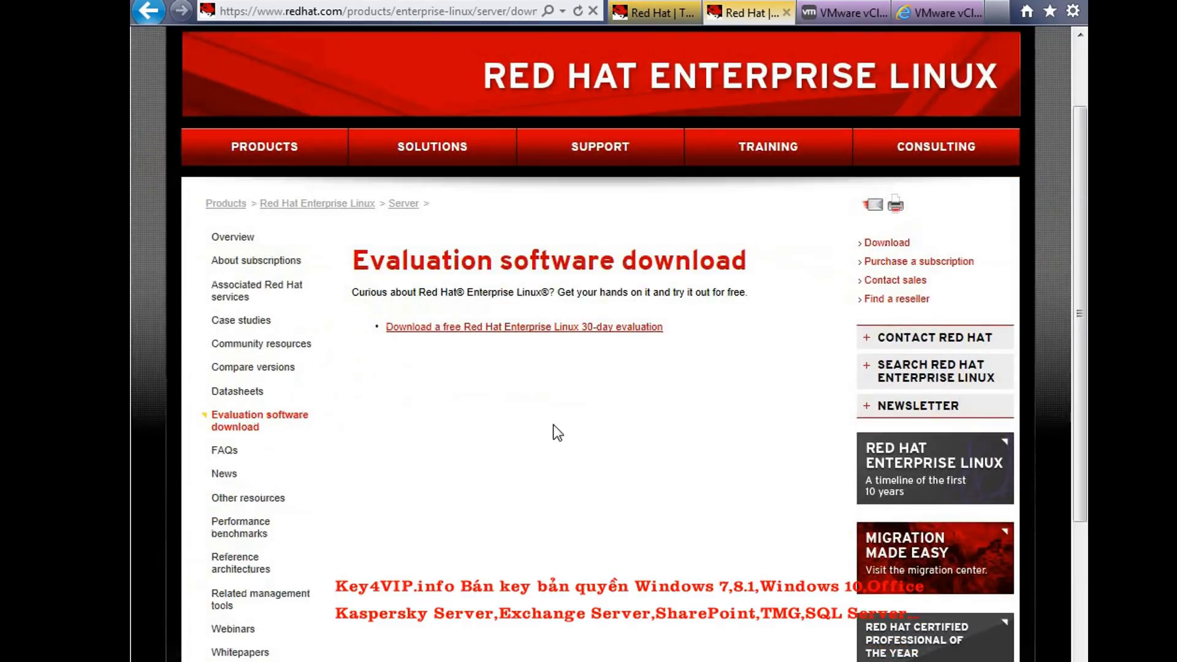
click(487, 336)
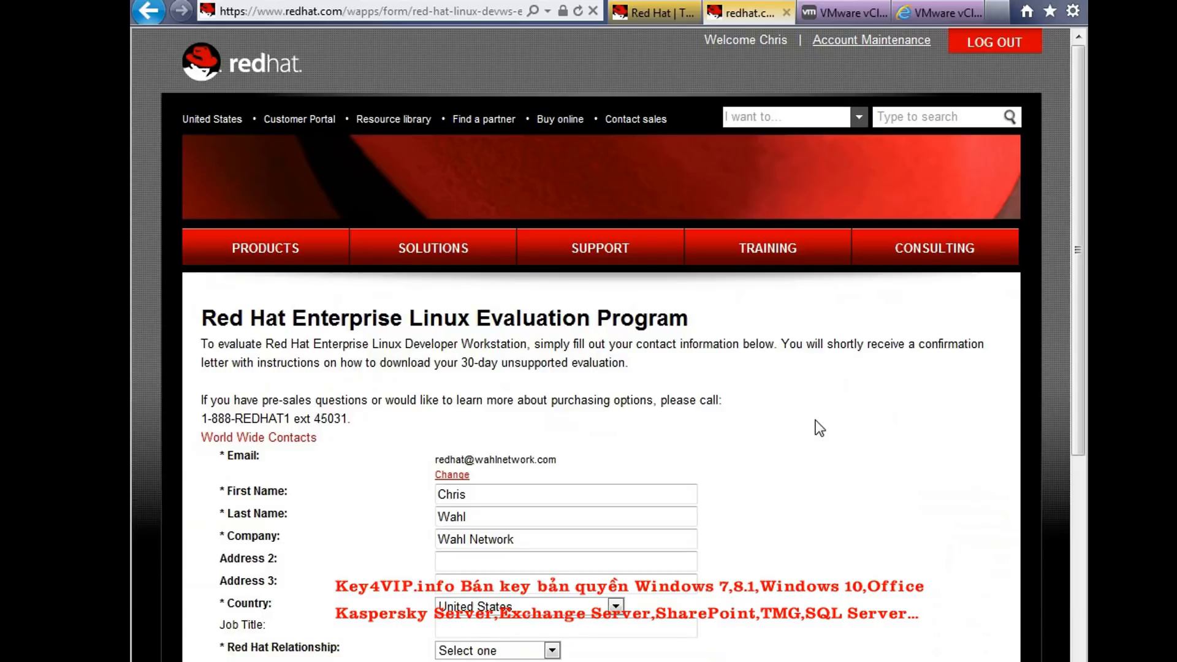
Set Red Hat Relationship to End-User and Intended Use to Educational, then submit the request
scroll(815, 421, down, 3)
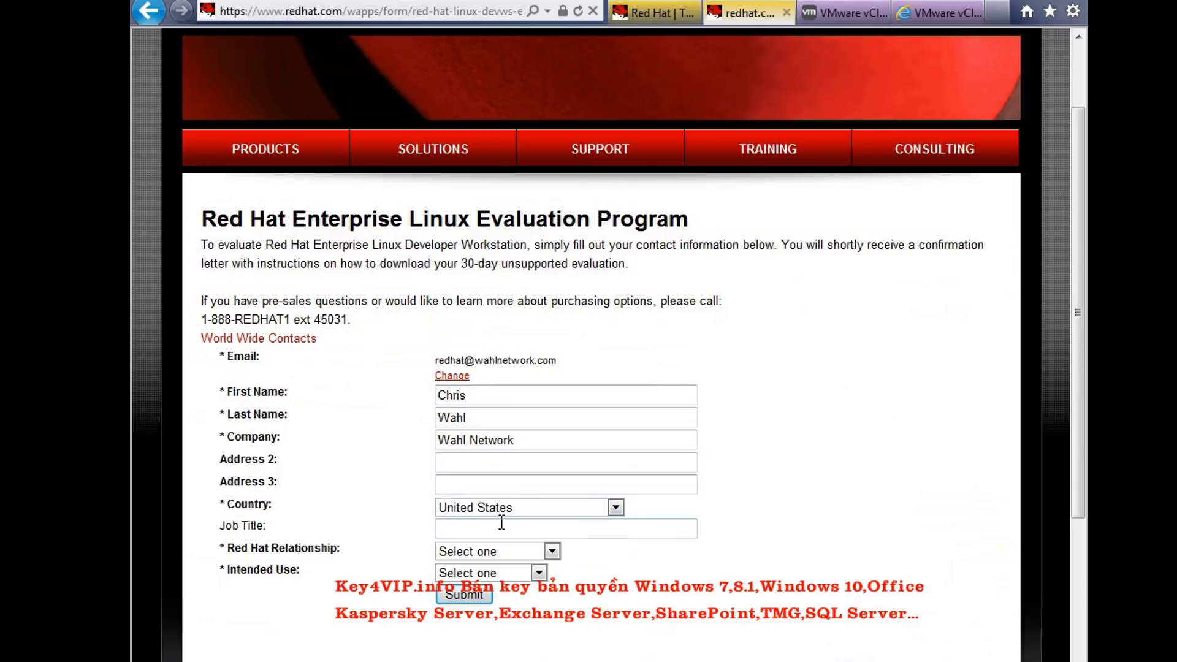
click(494, 551)
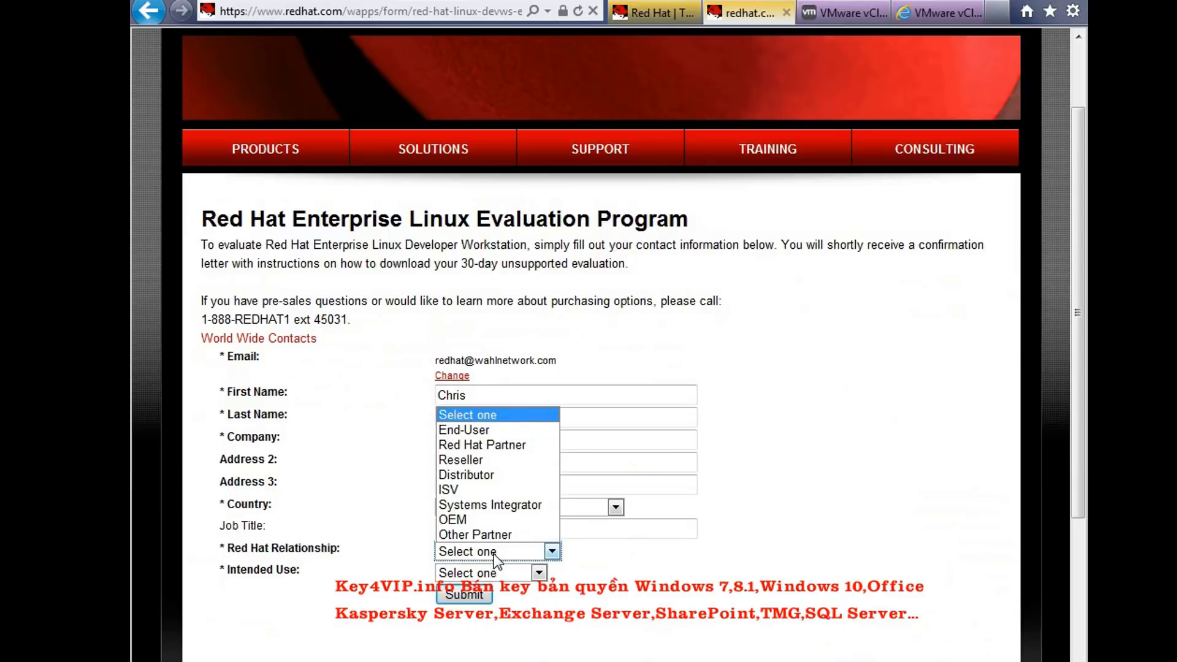
click(498, 430)
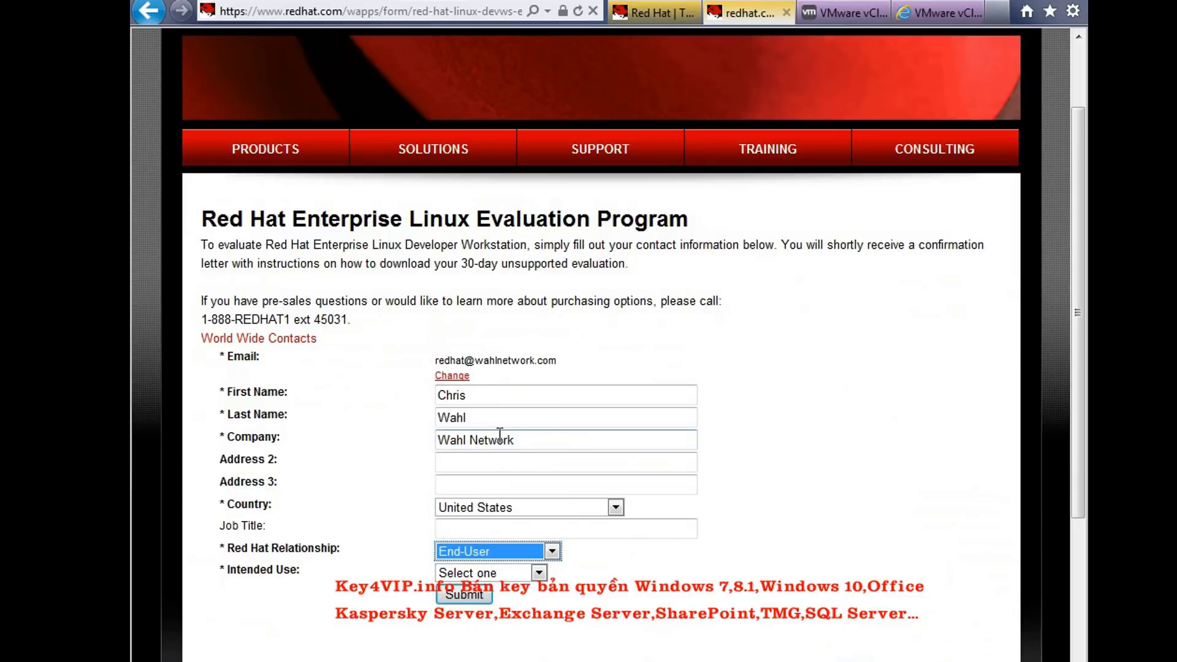
click(516, 572)
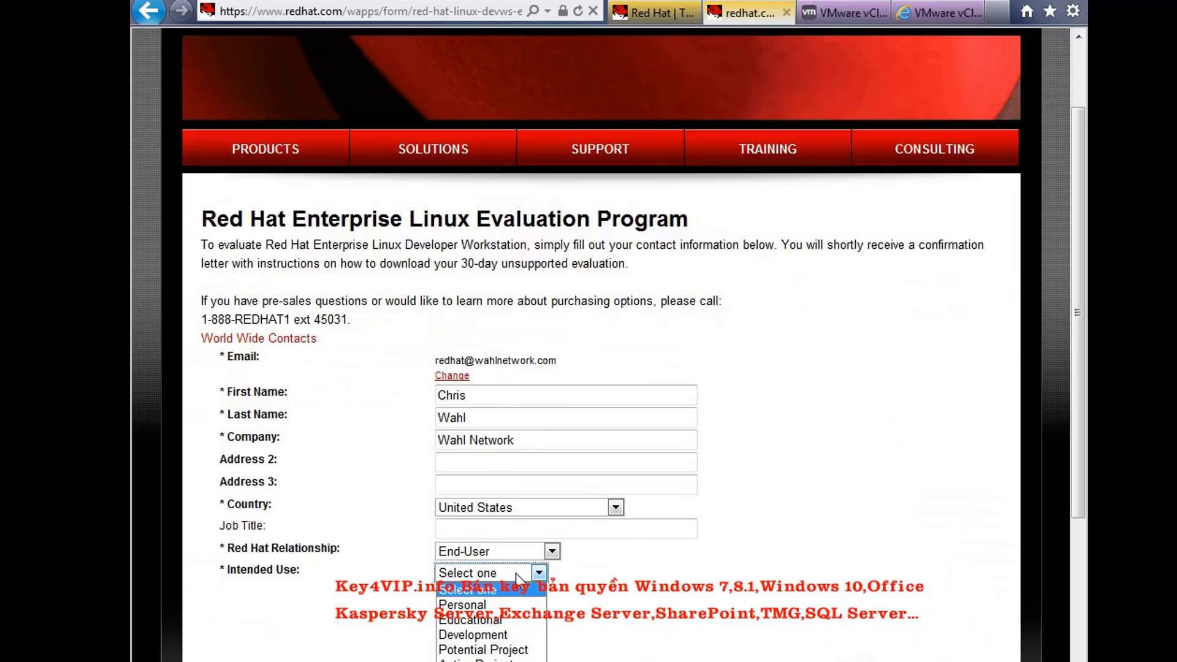
click(499, 619)
click(473, 599)
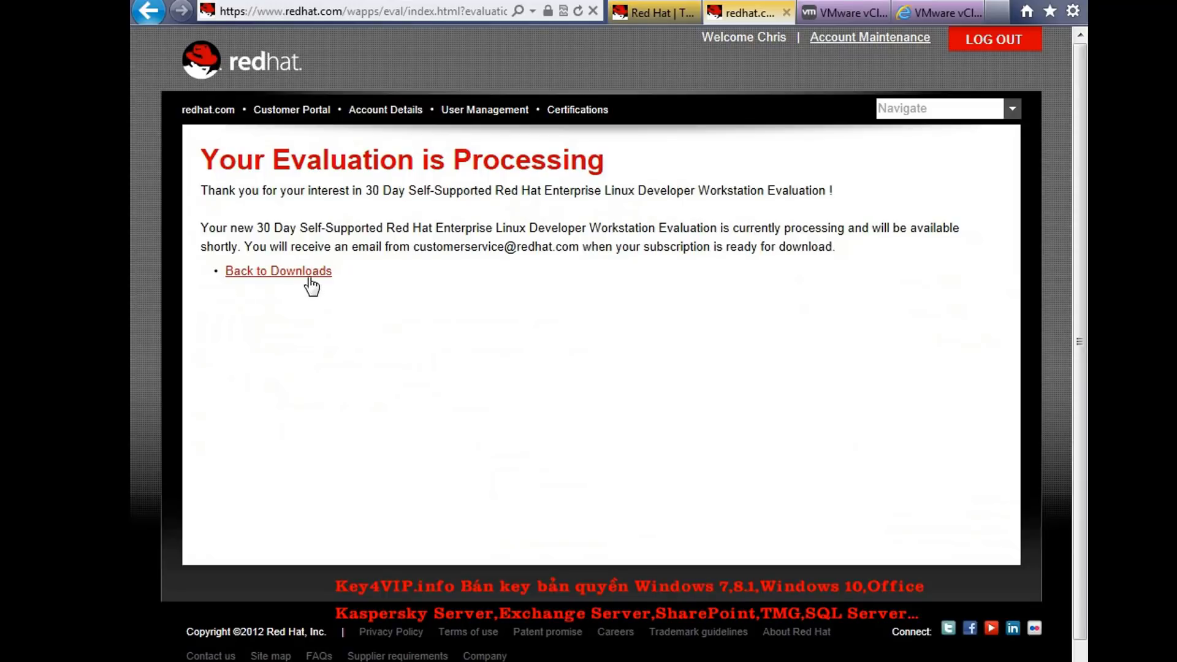
Return from the evaluation confirmation to the Red Hat downloads page
click(310, 276)
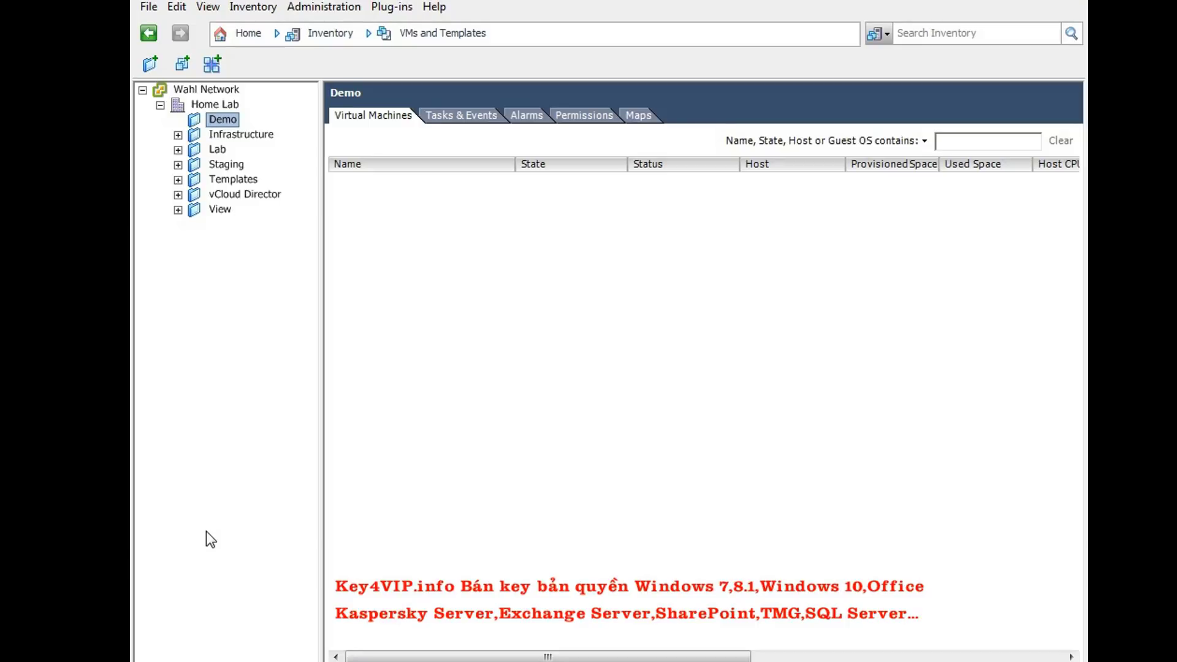
Start a new virtual machine in the Demo folder using the Custom configuration
right_click(220, 121)
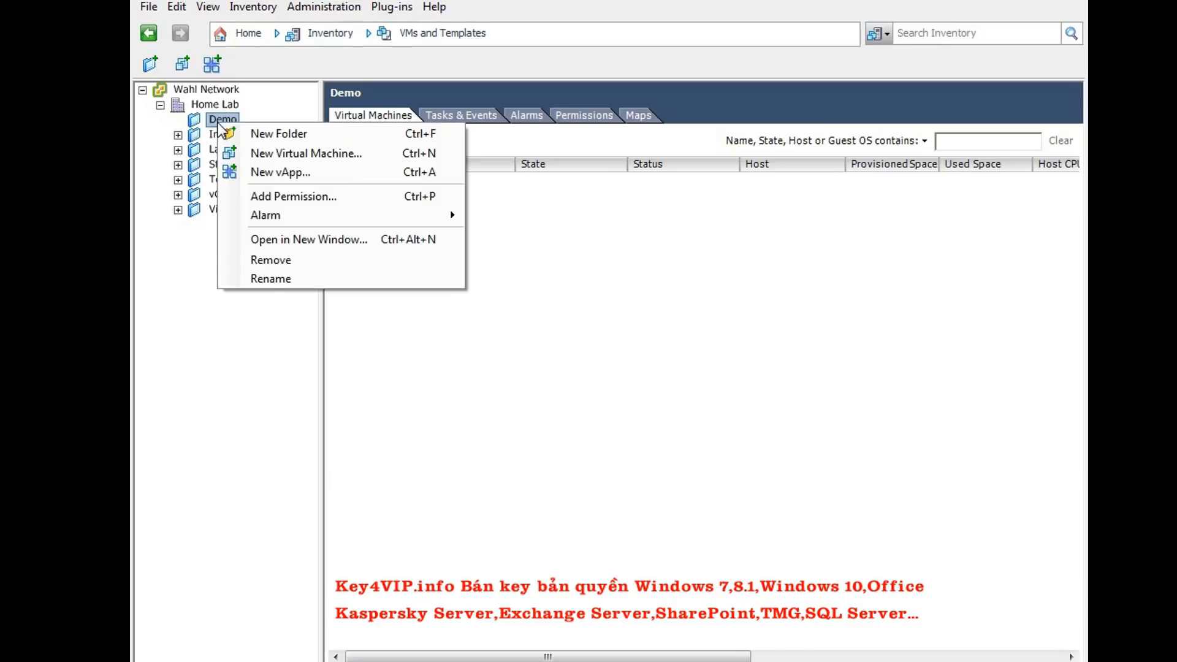
click(266, 154)
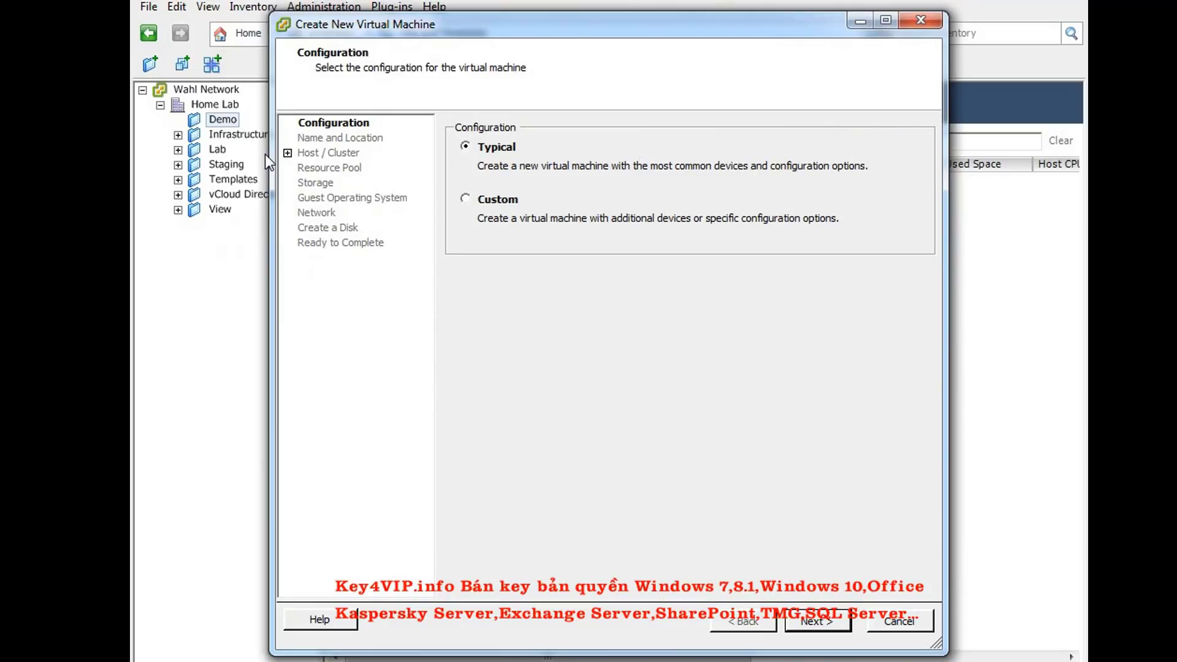
click(492, 203)
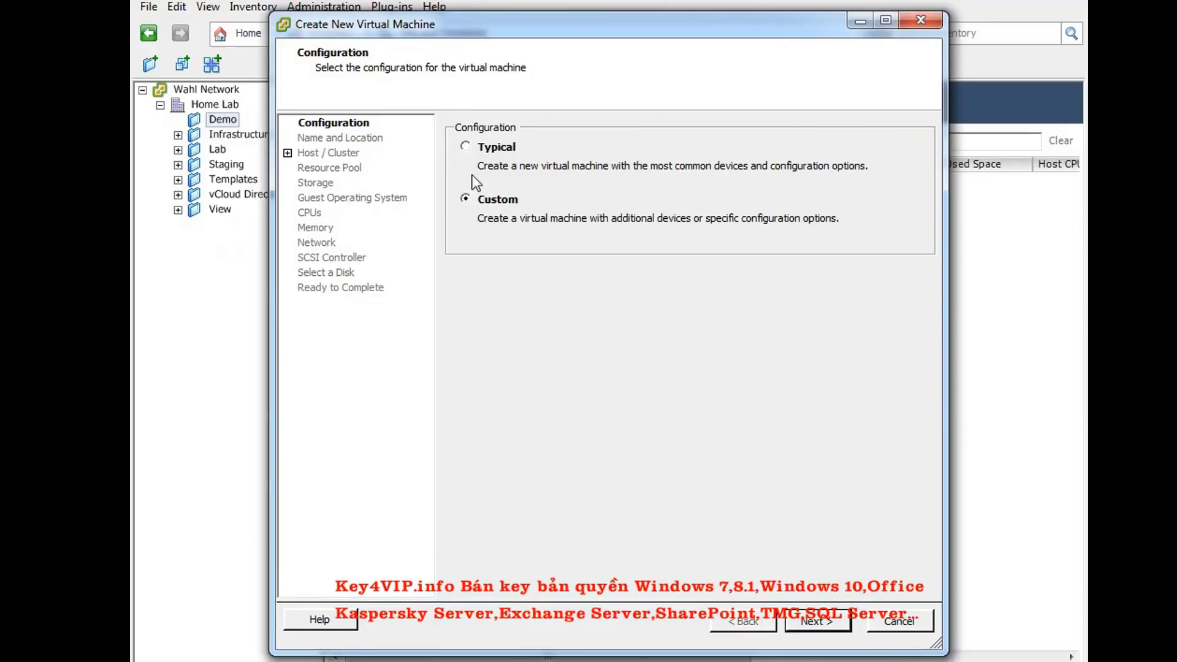
click(471, 147)
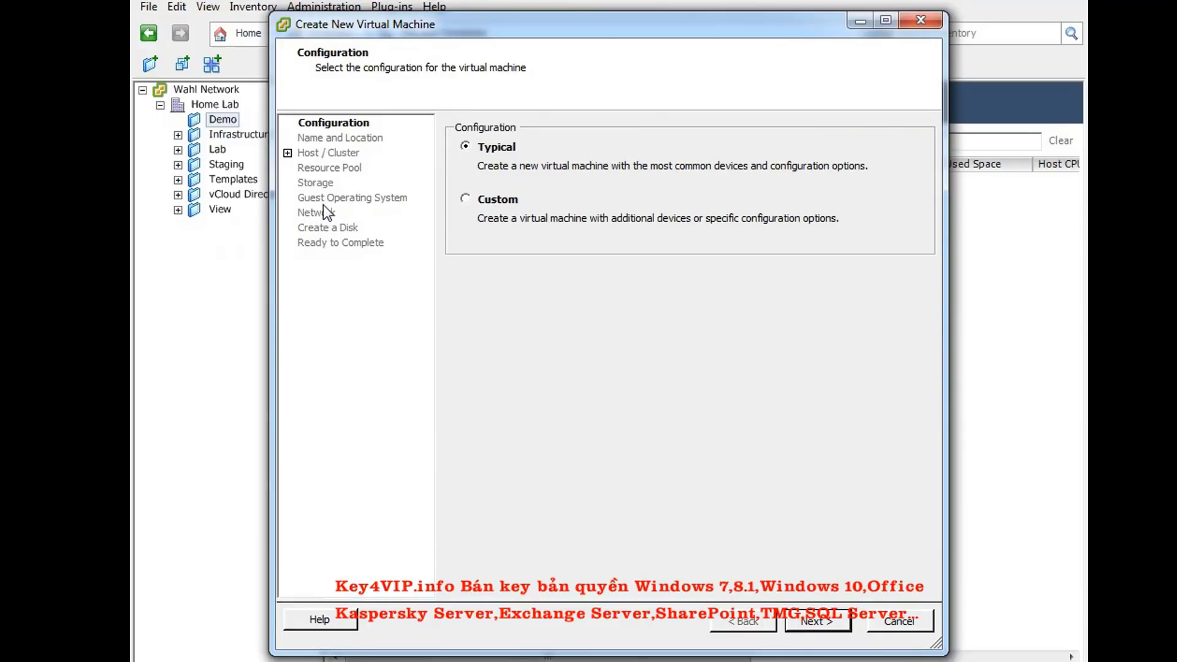
click(468, 200)
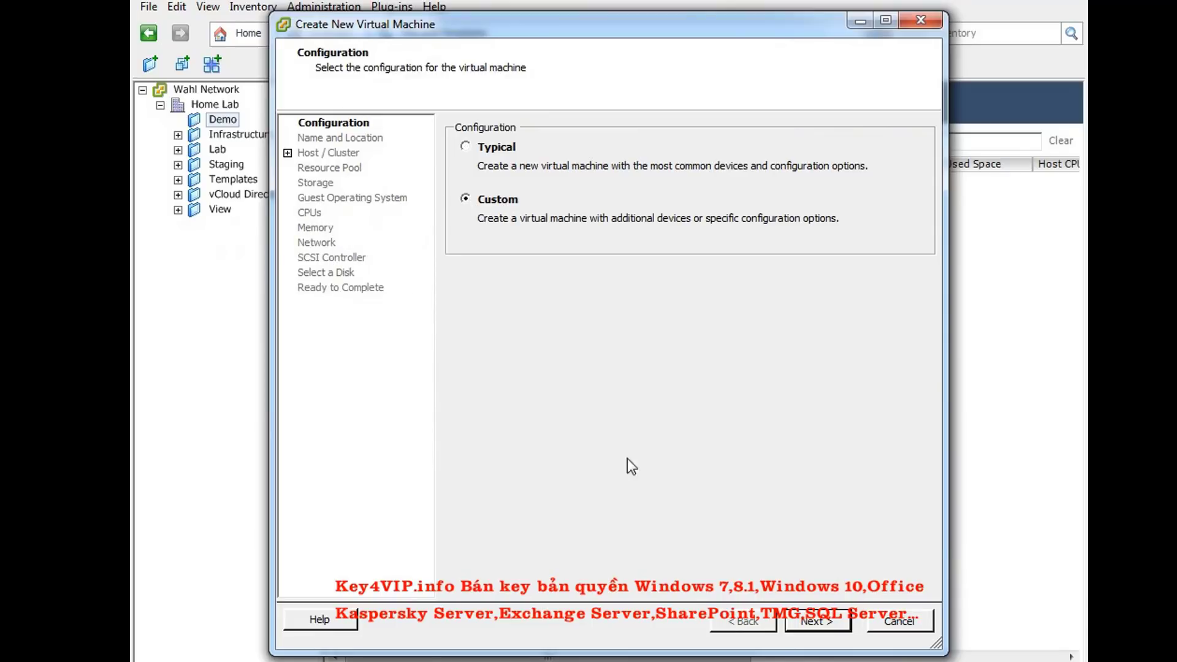
click(814, 620)
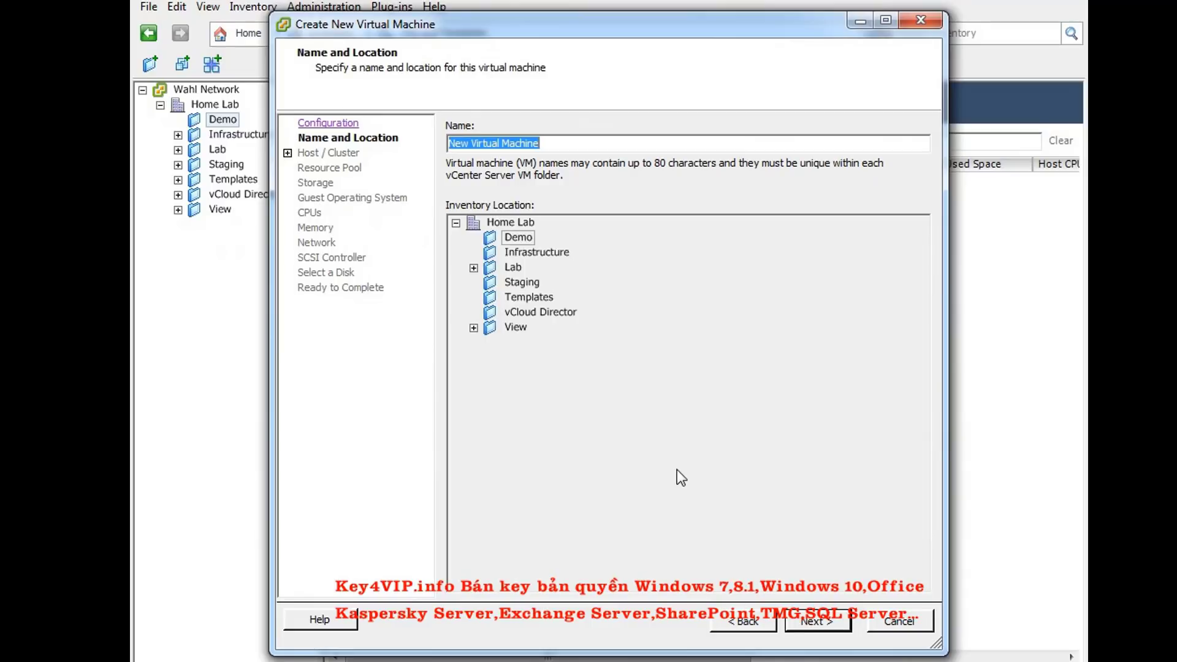
Name the VM vCD, place it on the Lab cluster and resource pool, and store it on NAS2-VMs
text(vCD)
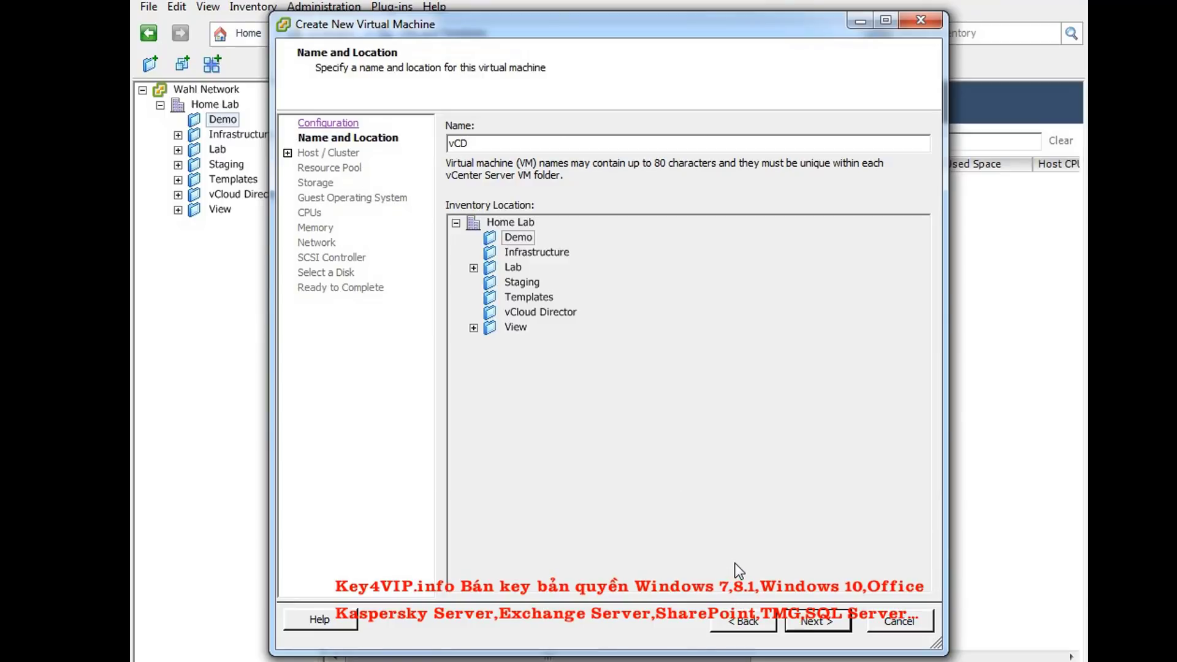
click(803, 620)
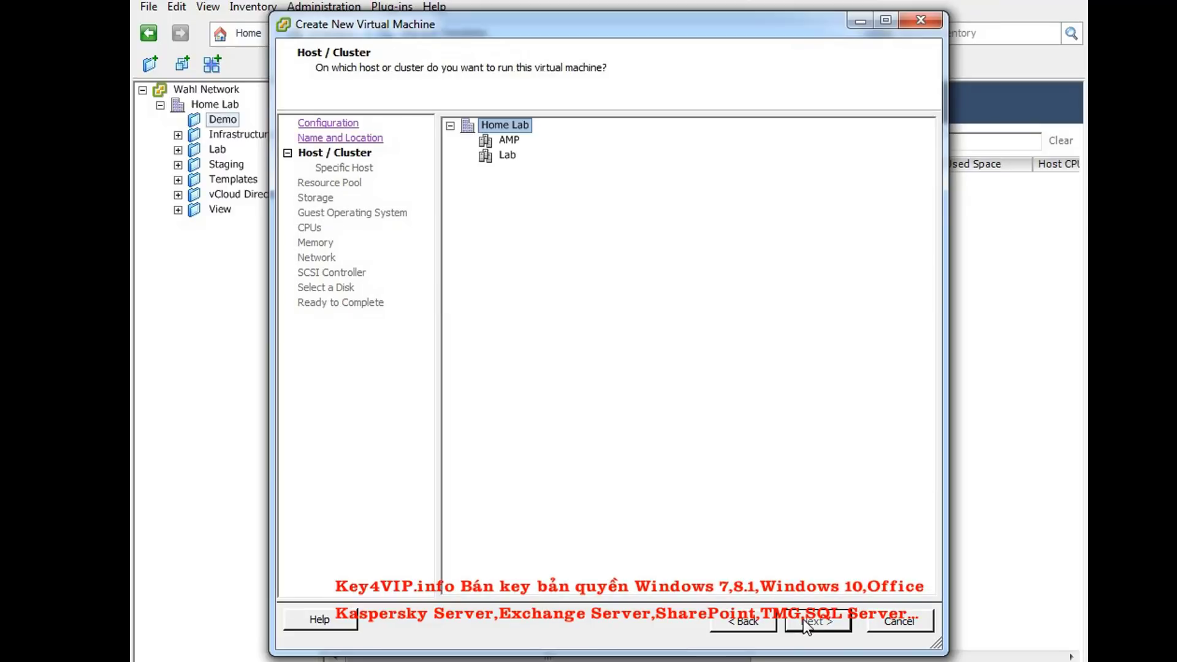
click(507, 155)
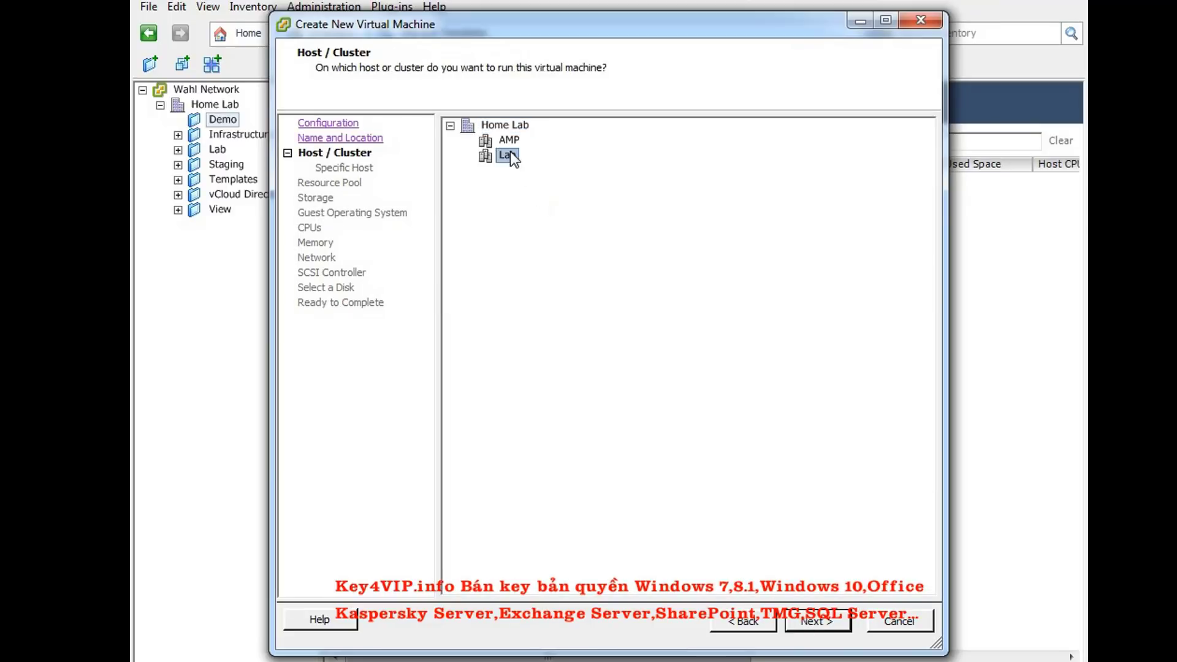
click(803, 619)
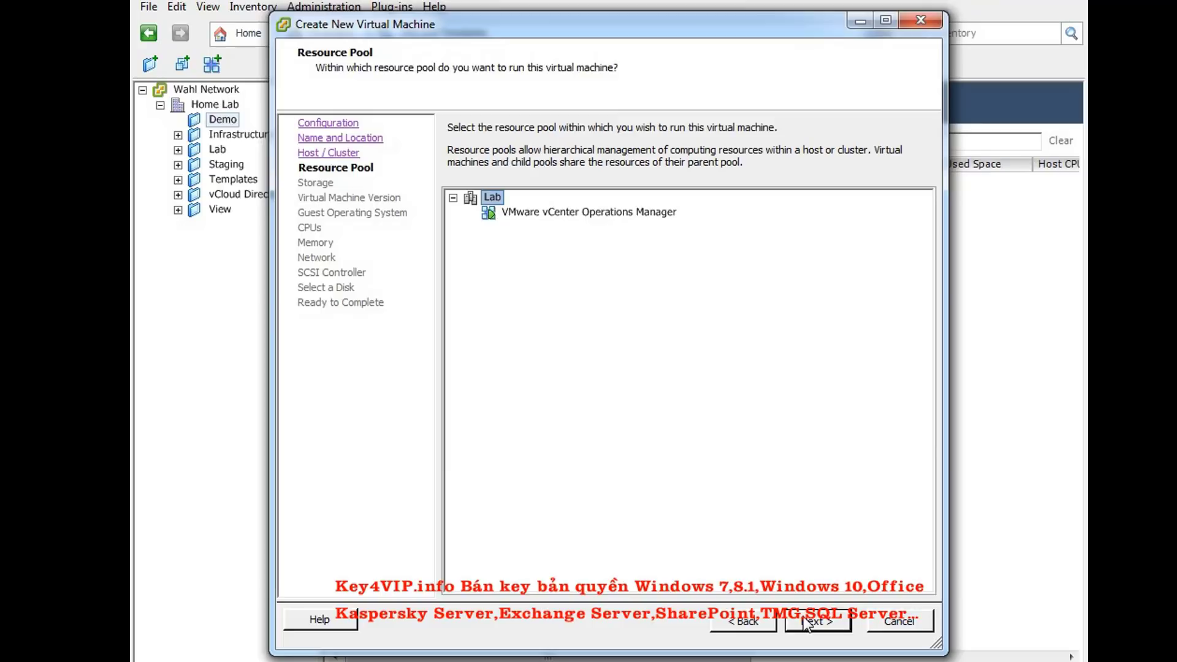
click(805, 622)
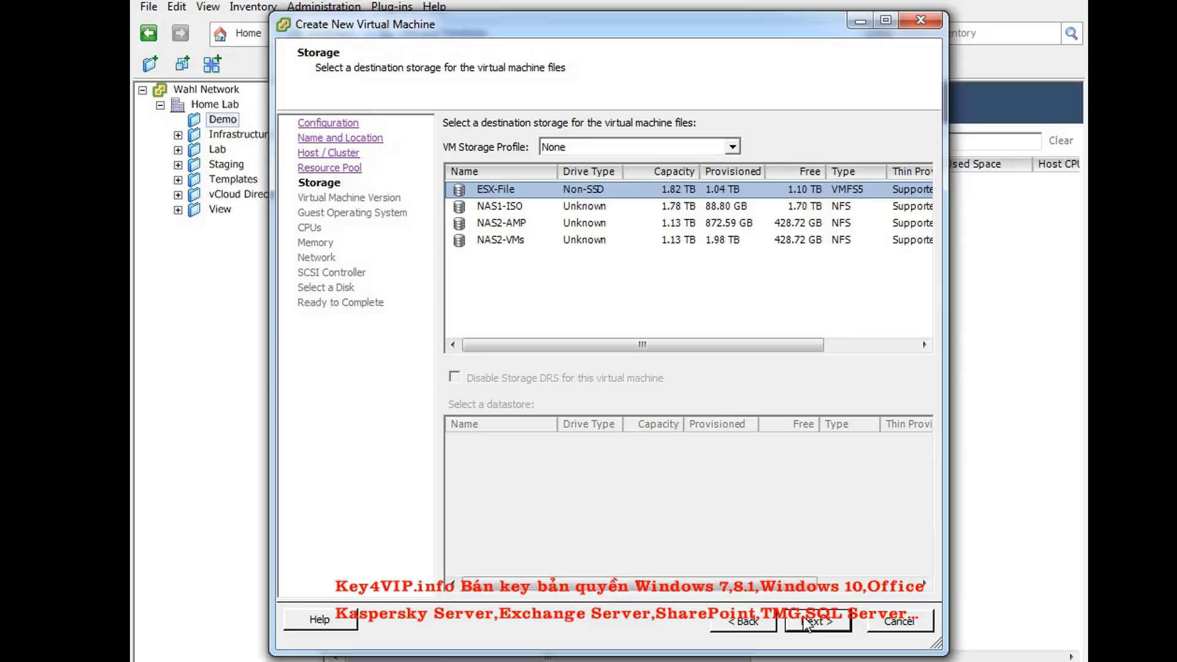
click(521, 242)
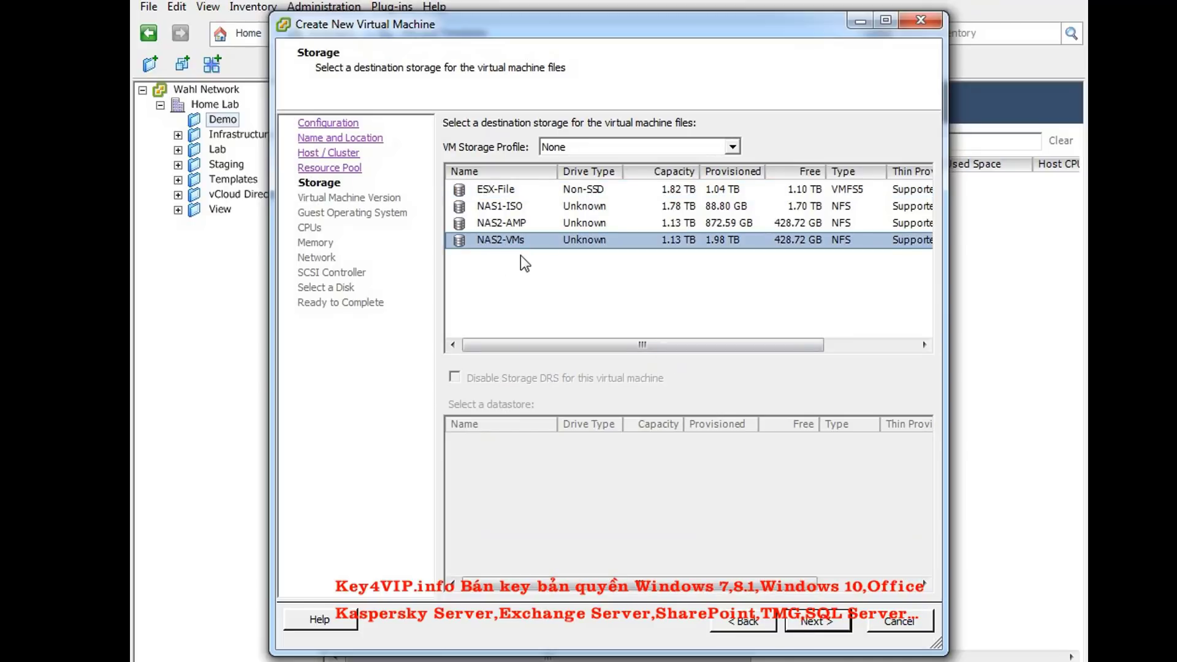
click(826, 620)
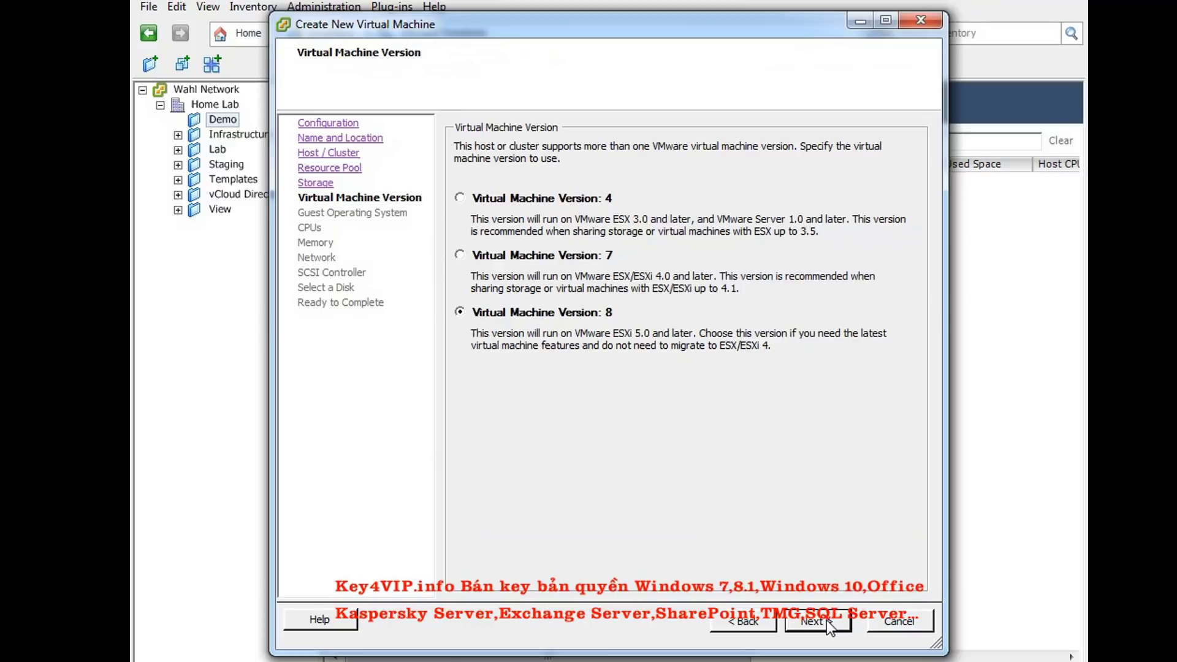
Keep VM version 8, choose Red Hat Enterprise Linux 6 (64-bit), and accept one CPU and 2 GB memory
click(826, 620)
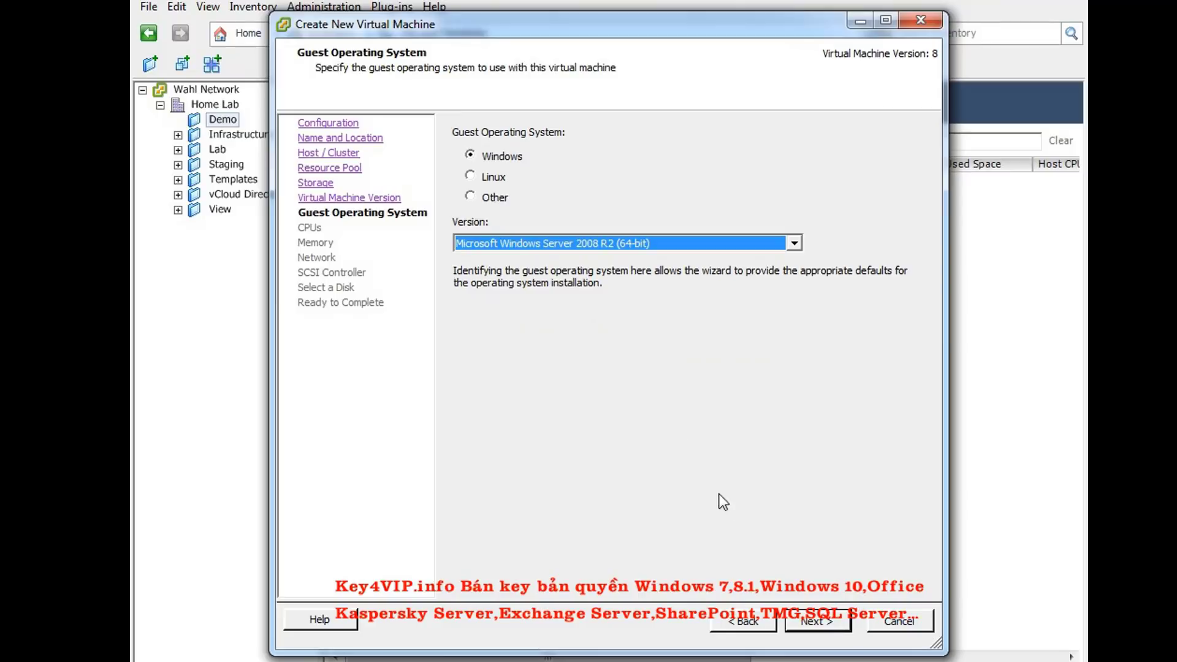
click(487, 179)
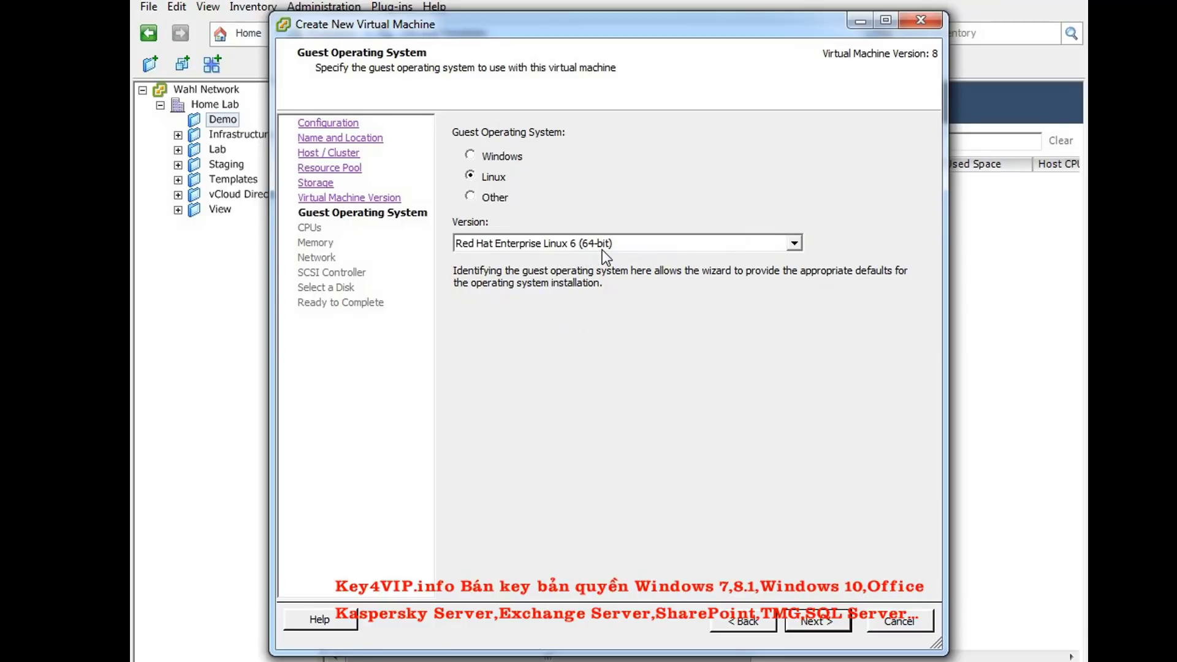
click(808, 621)
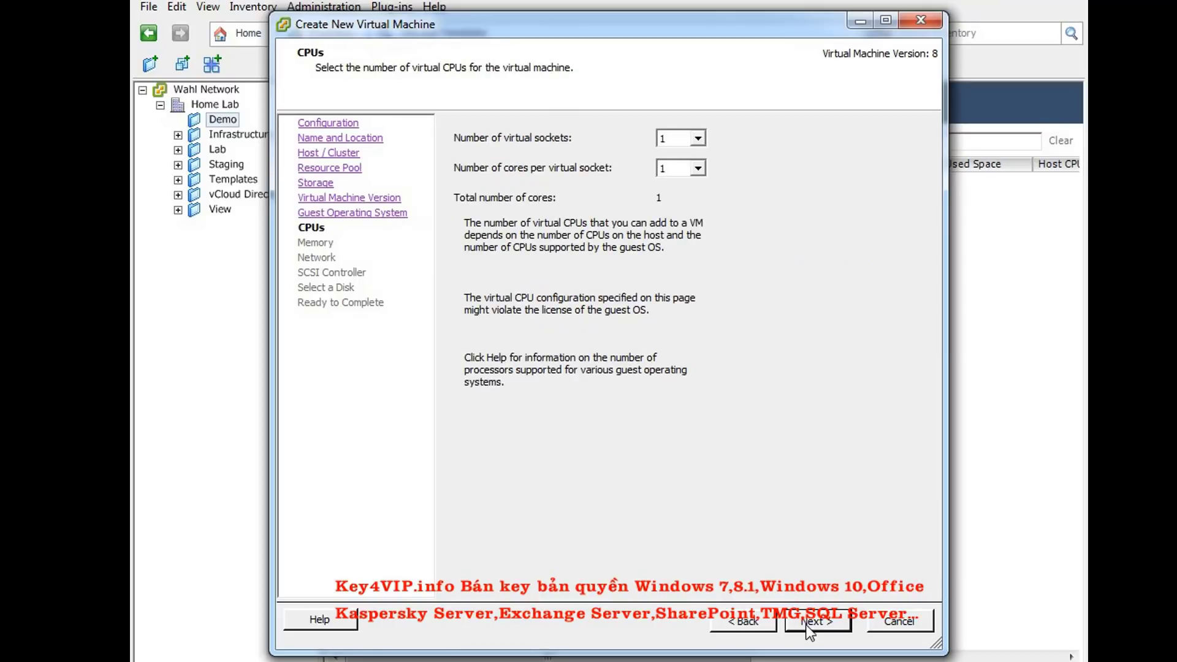
click(809, 623)
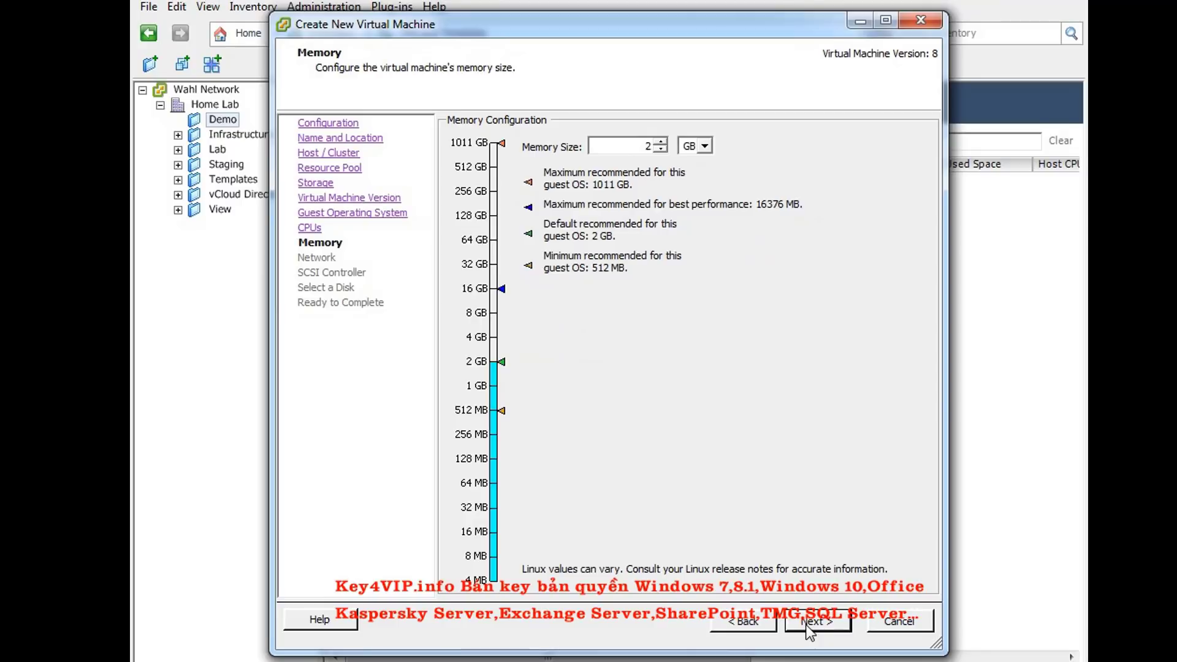
click(809, 620)
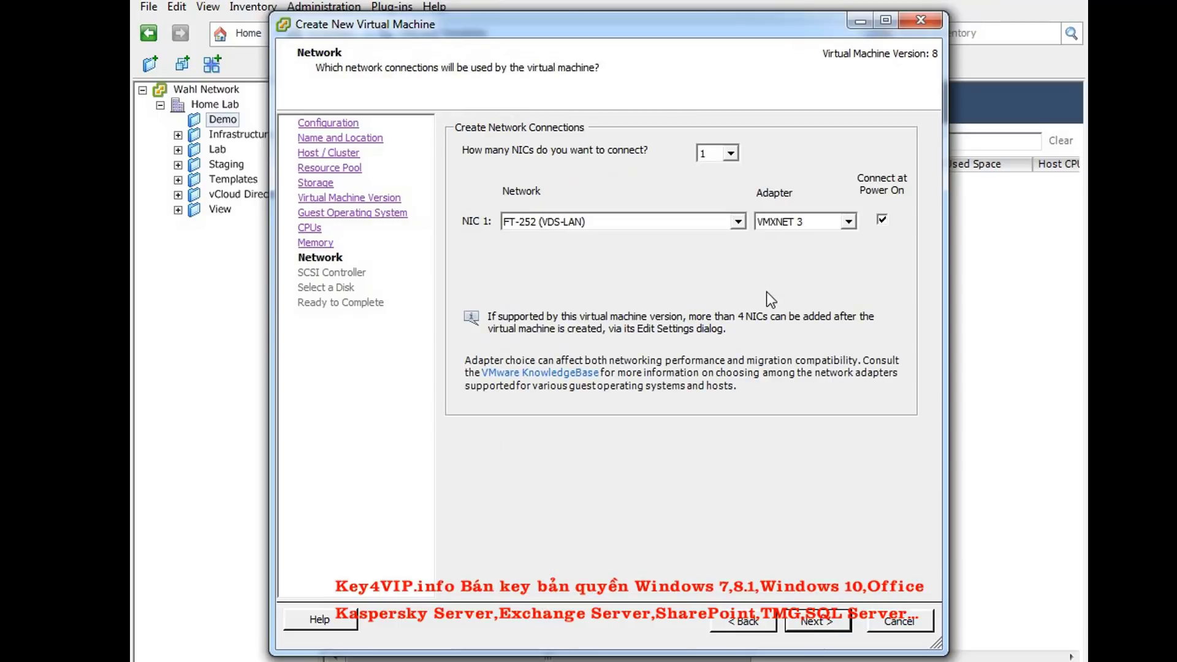
Add two VMXNET 3 NICs, connecting both NIC 1 and NIC 2 to VM-1 (VDS-LAN)
click(721, 155)
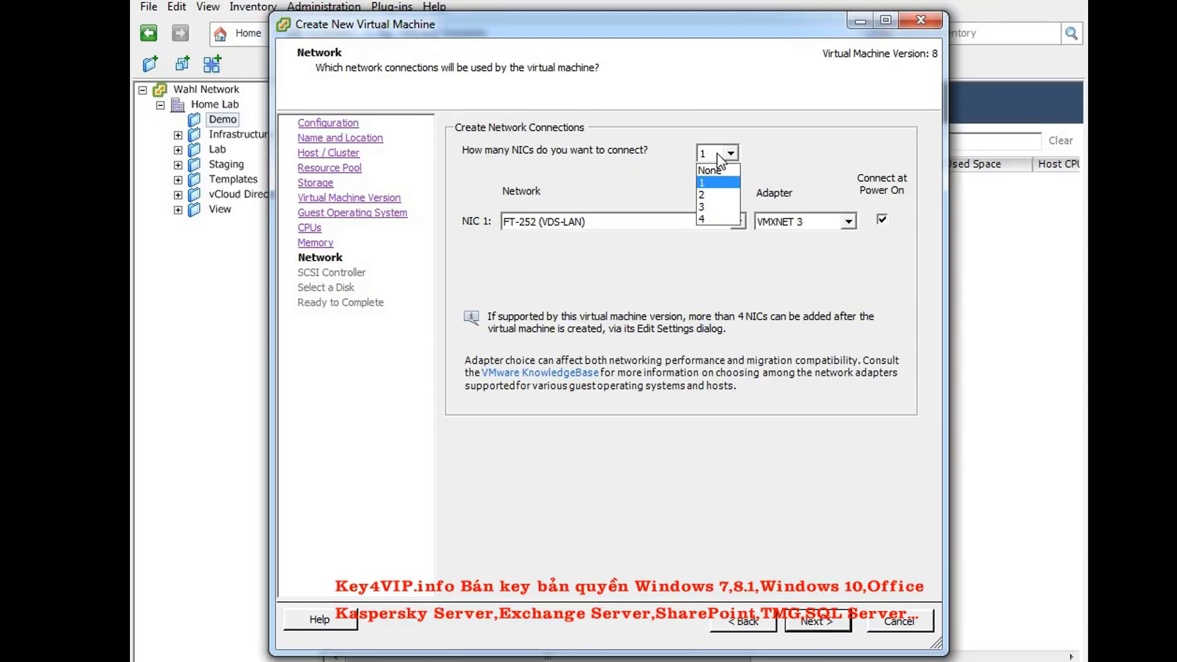
click(711, 196)
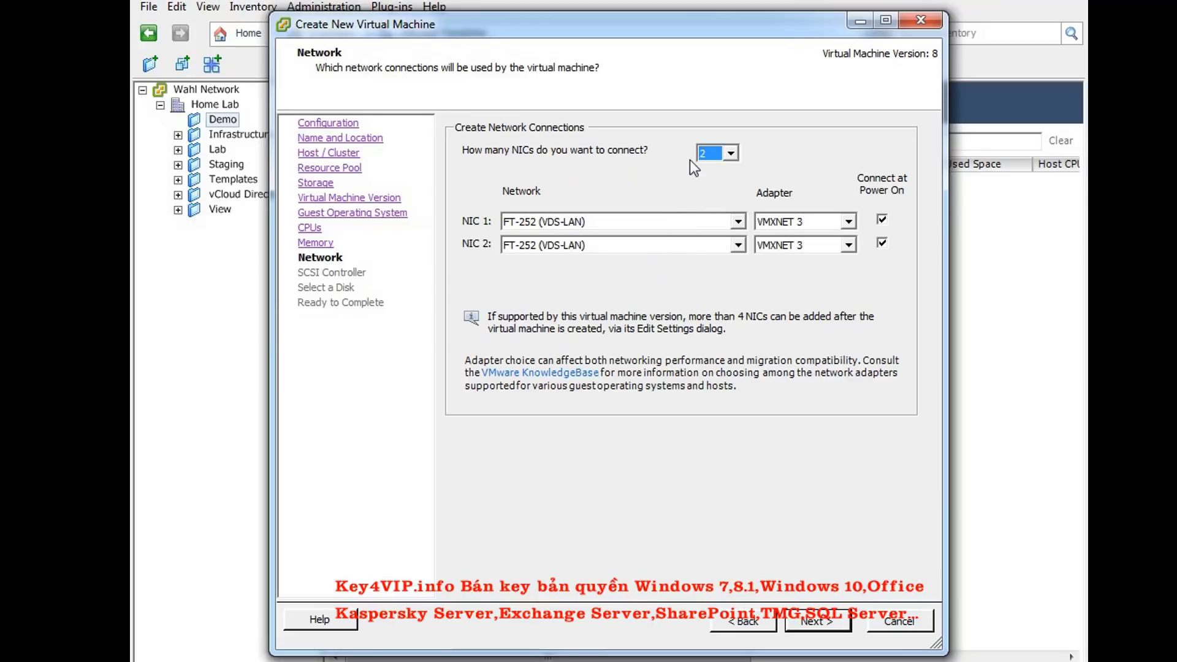
click(671, 224)
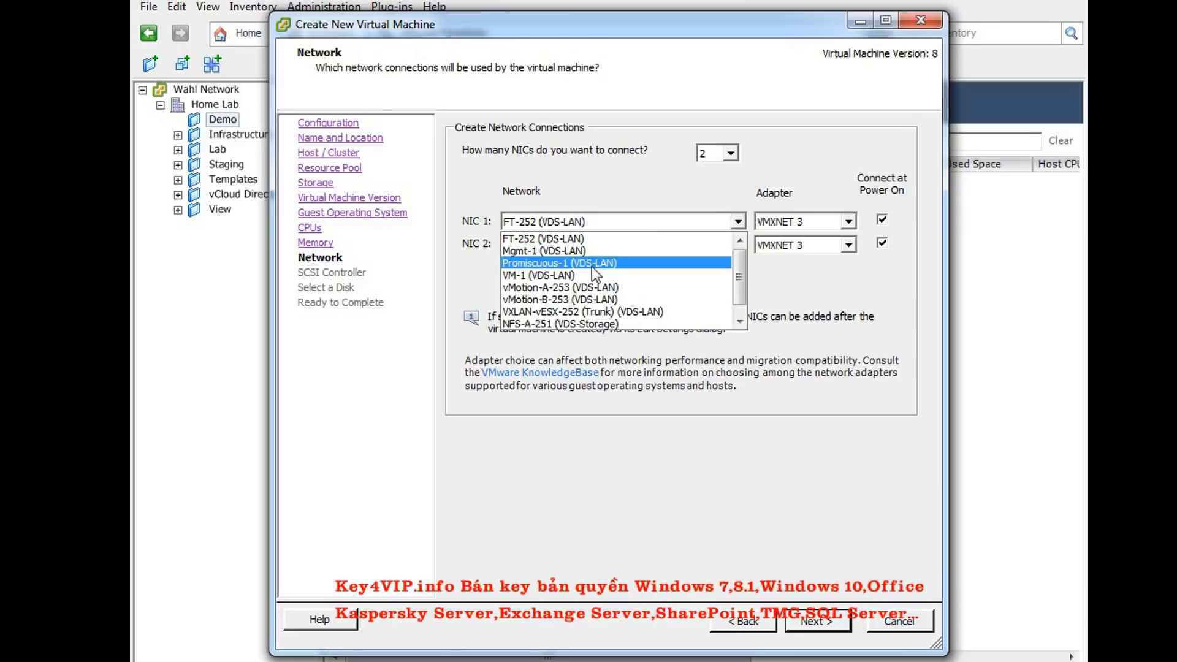
click(582, 274)
click(584, 245)
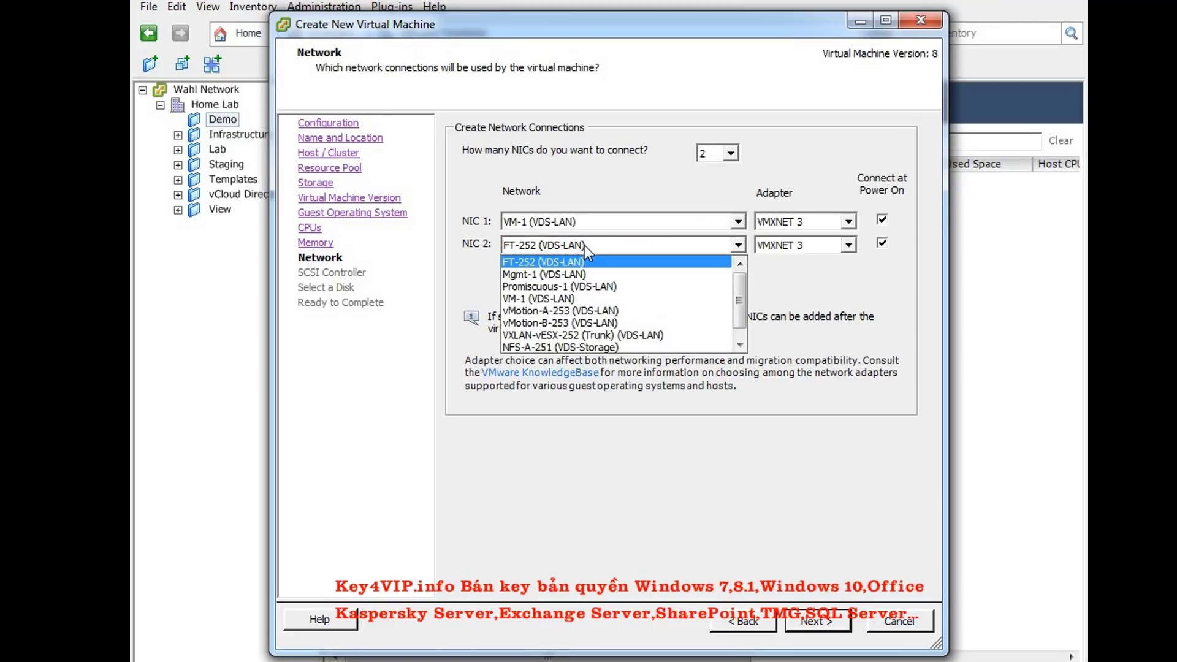
click(555, 298)
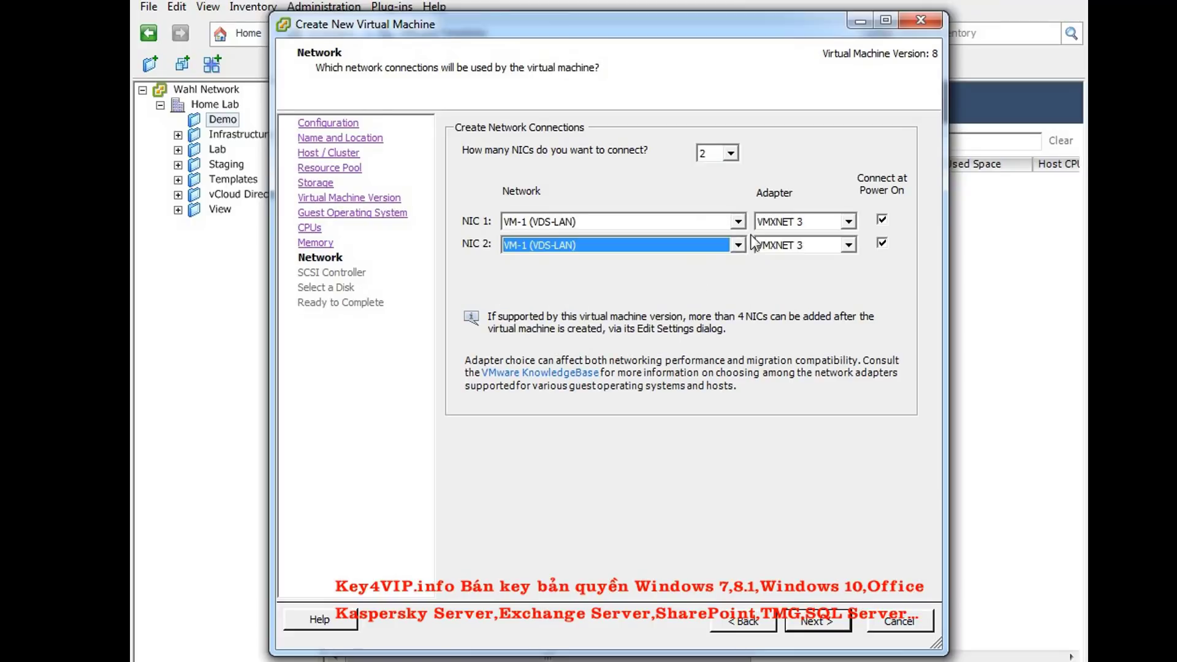
click(819, 223)
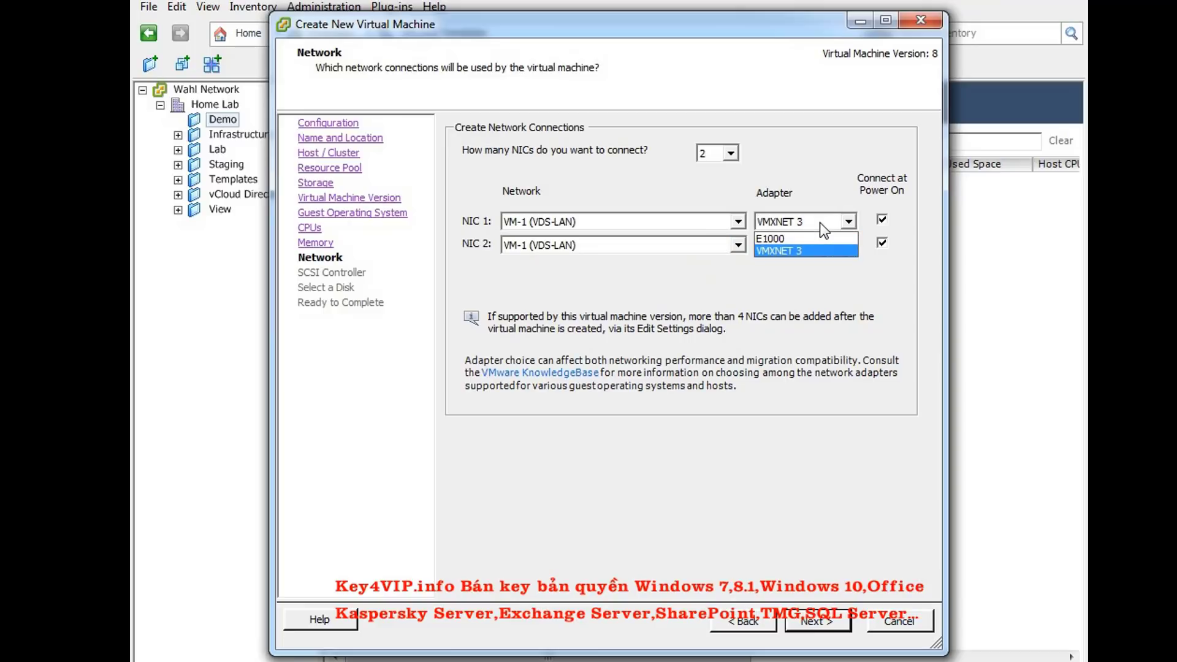
click(821, 224)
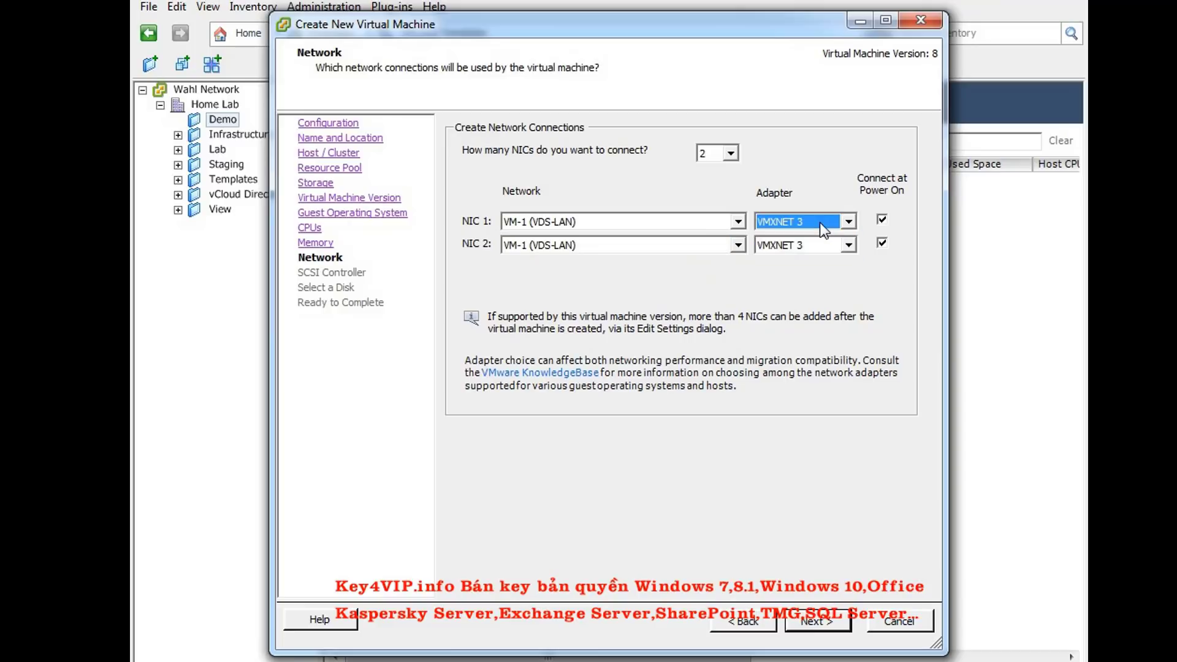
click(810, 621)
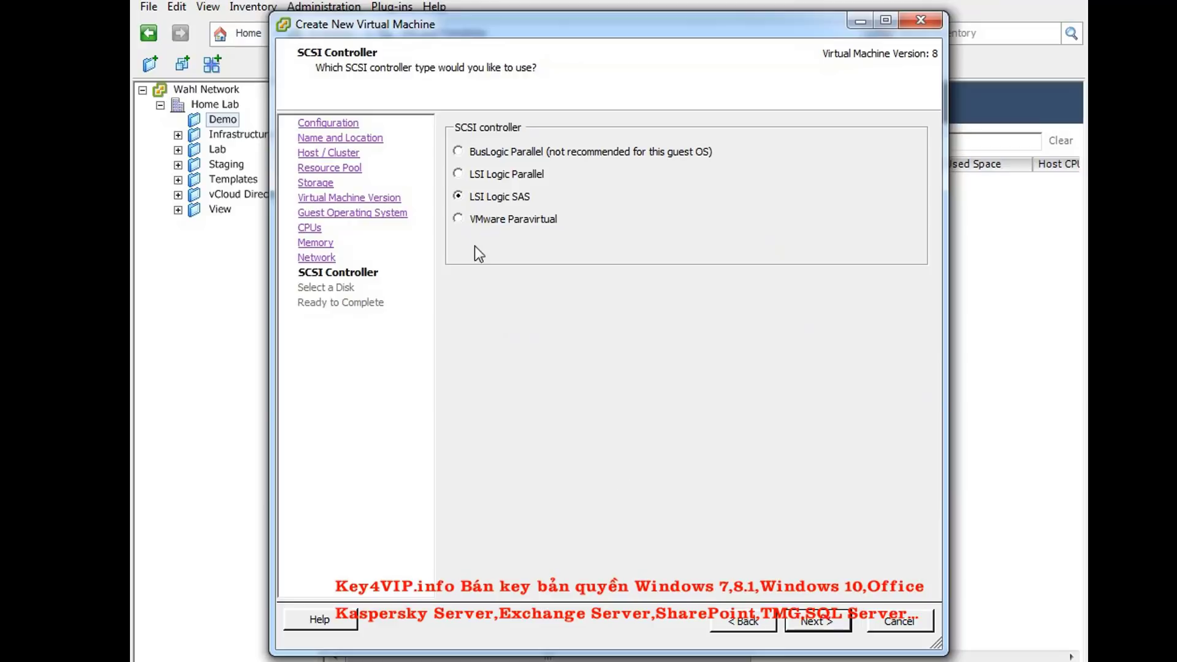
Keep LSI Logic SAS, add a new 16 GB thin-provisioned disk on SCSI (0:0), and finish creating vCD
click(818, 626)
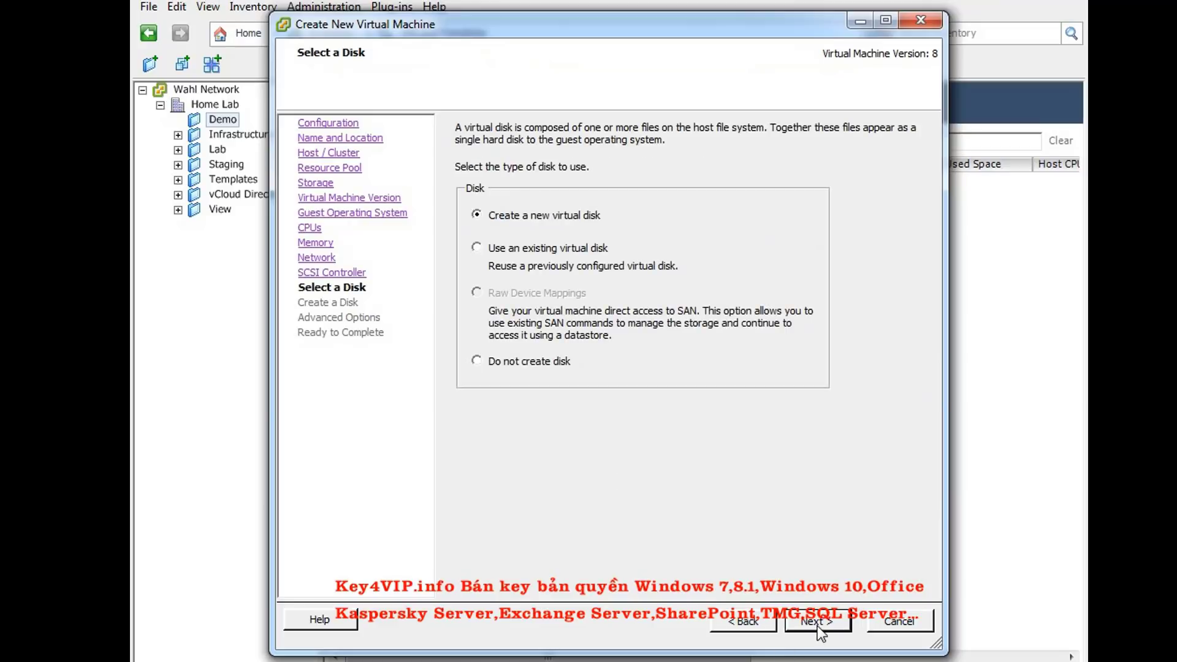
click(817, 622)
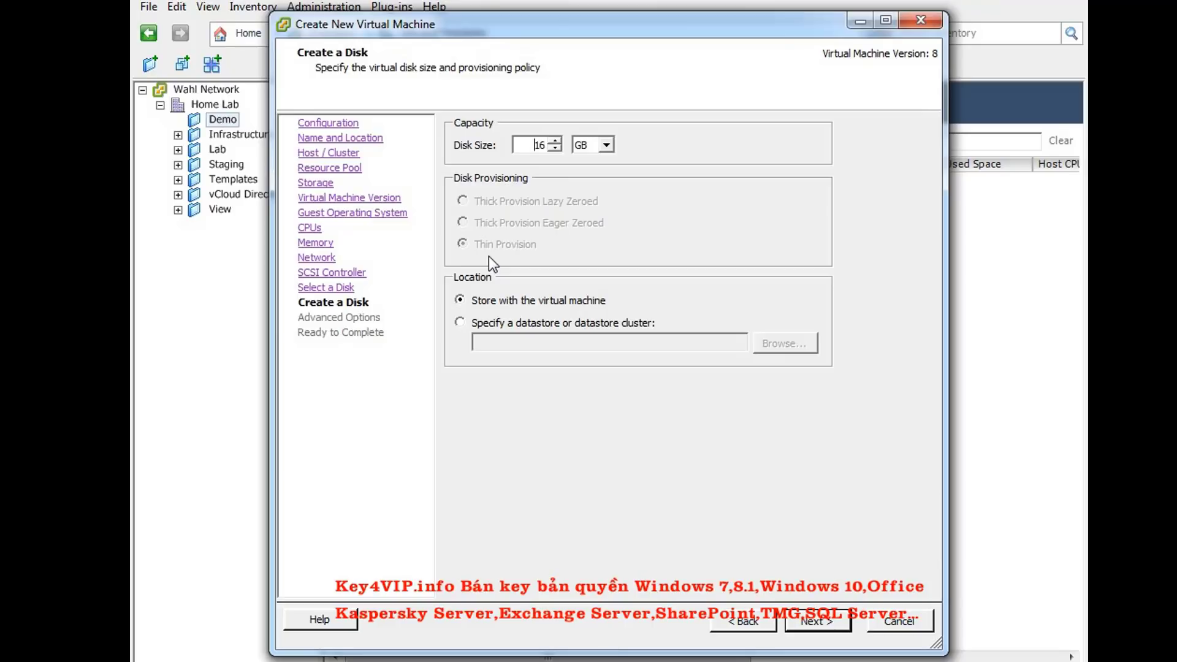
click(835, 624)
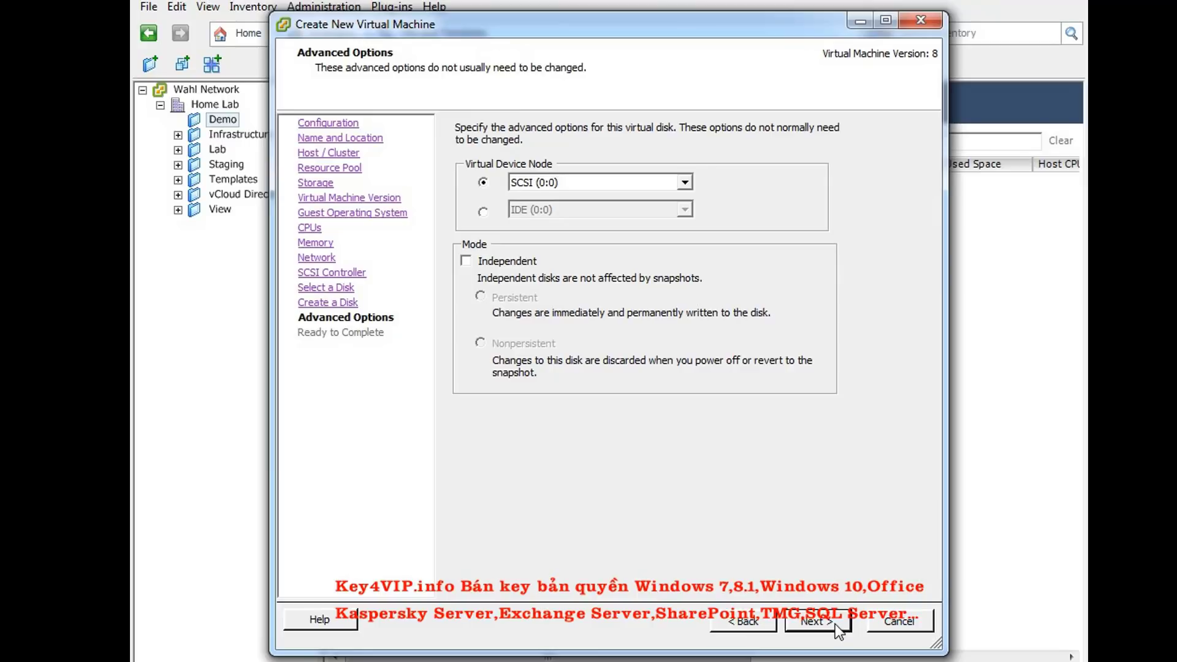
click(684, 182)
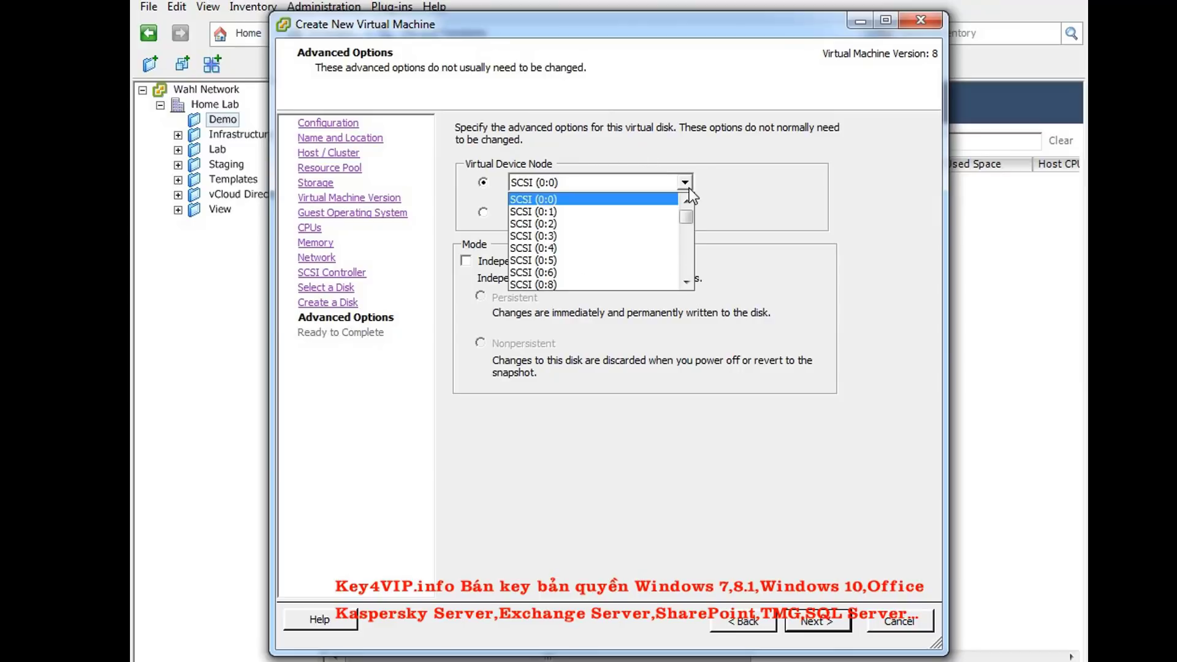
click(689, 185)
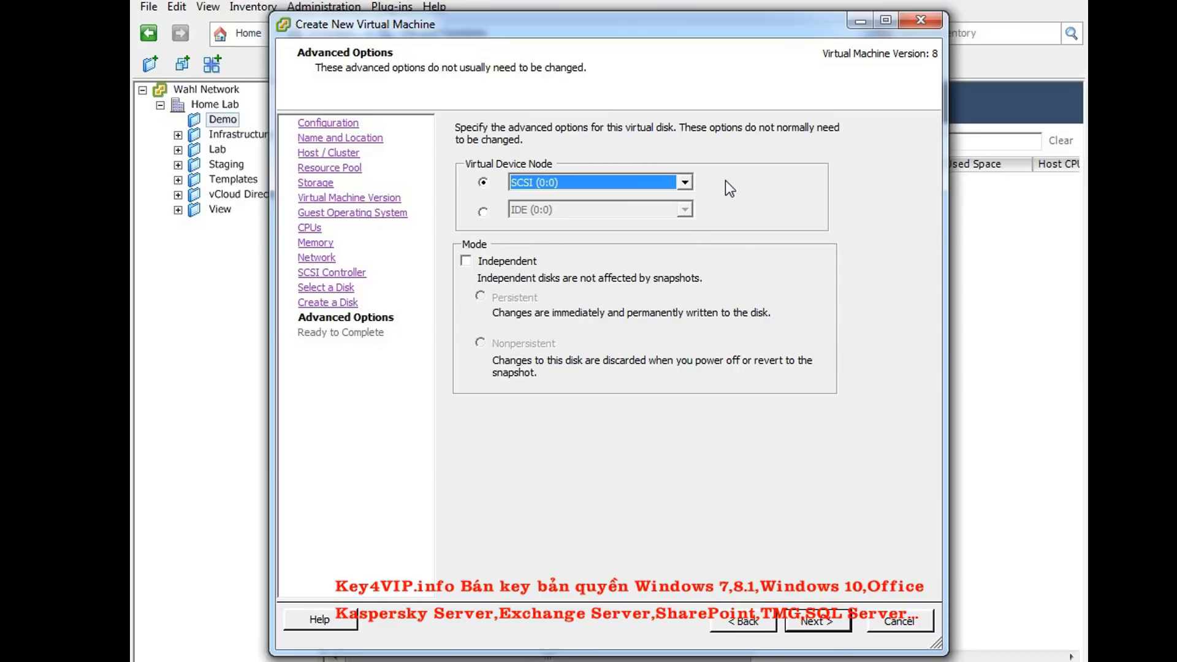
click(836, 627)
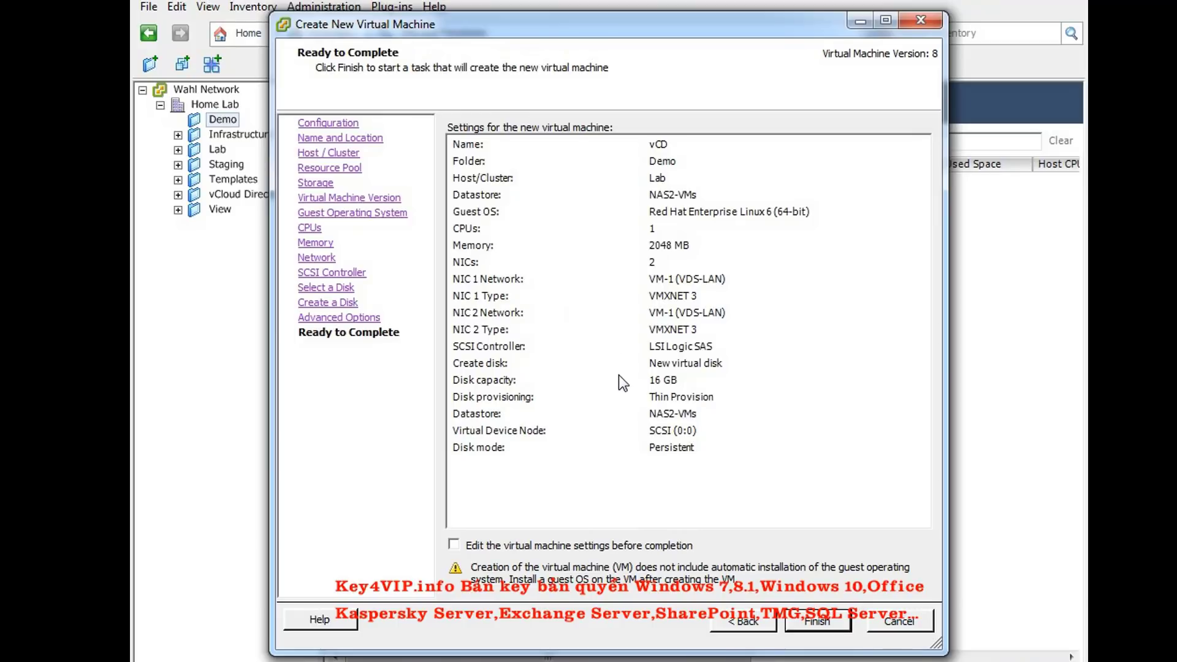
click(812, 622)
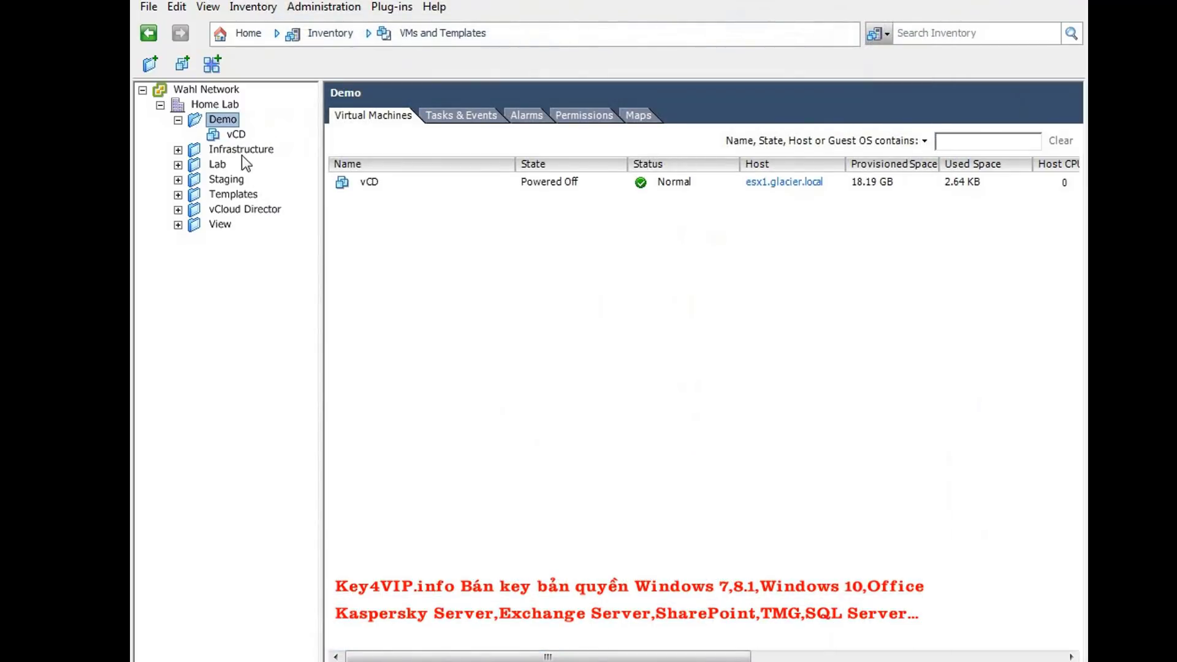
In vCD's settings, switch CD/DVD drive 1 to use a Datastore ISO File
click(236, 134)
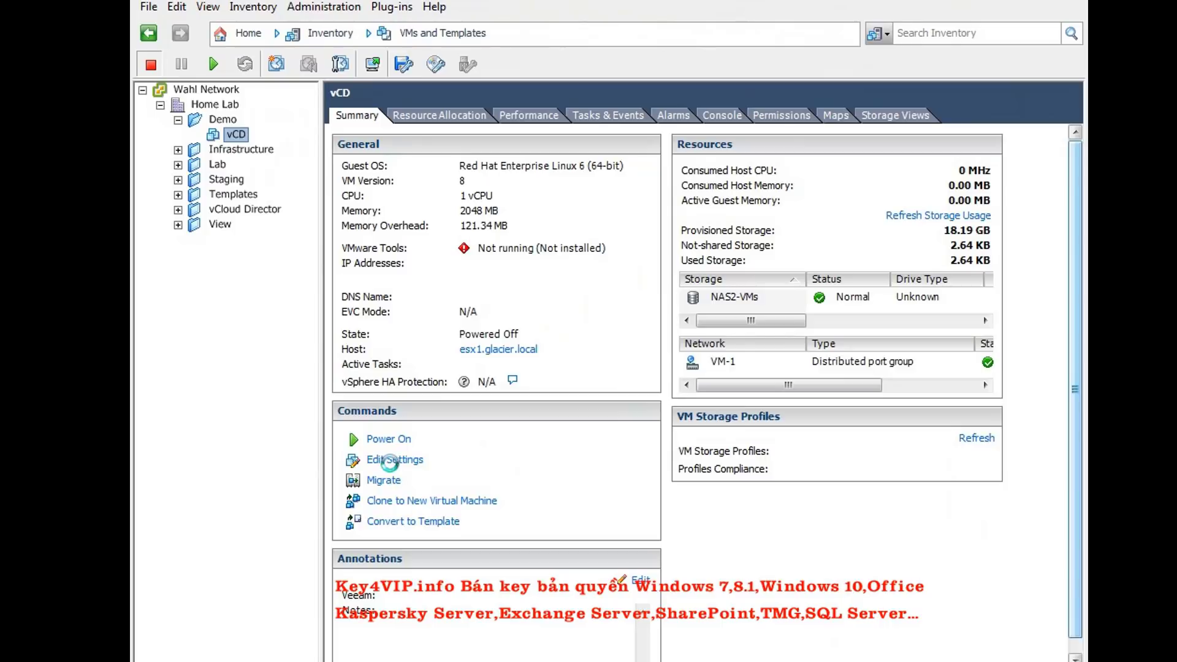
click(391, 462)
click(368, 252)
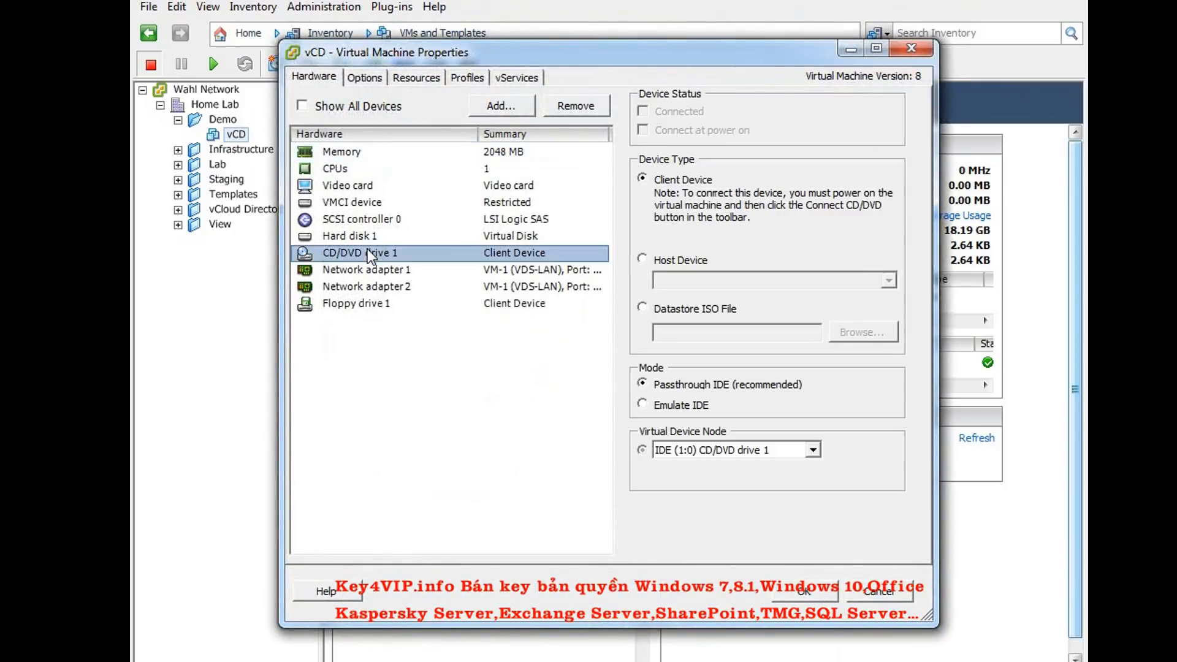
click(644, 306)
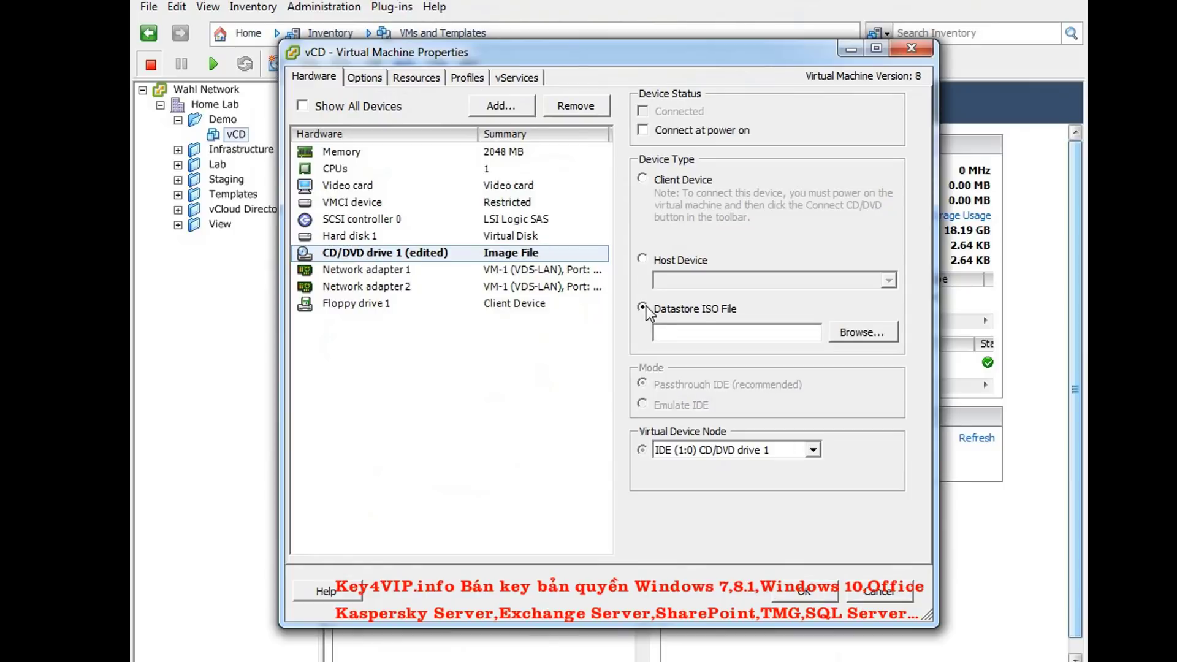
Select rhel-server-6.2-x86_64-dvd.iso from NAS1-ISO, enable Connect at power on, and apply
click(855, 333)
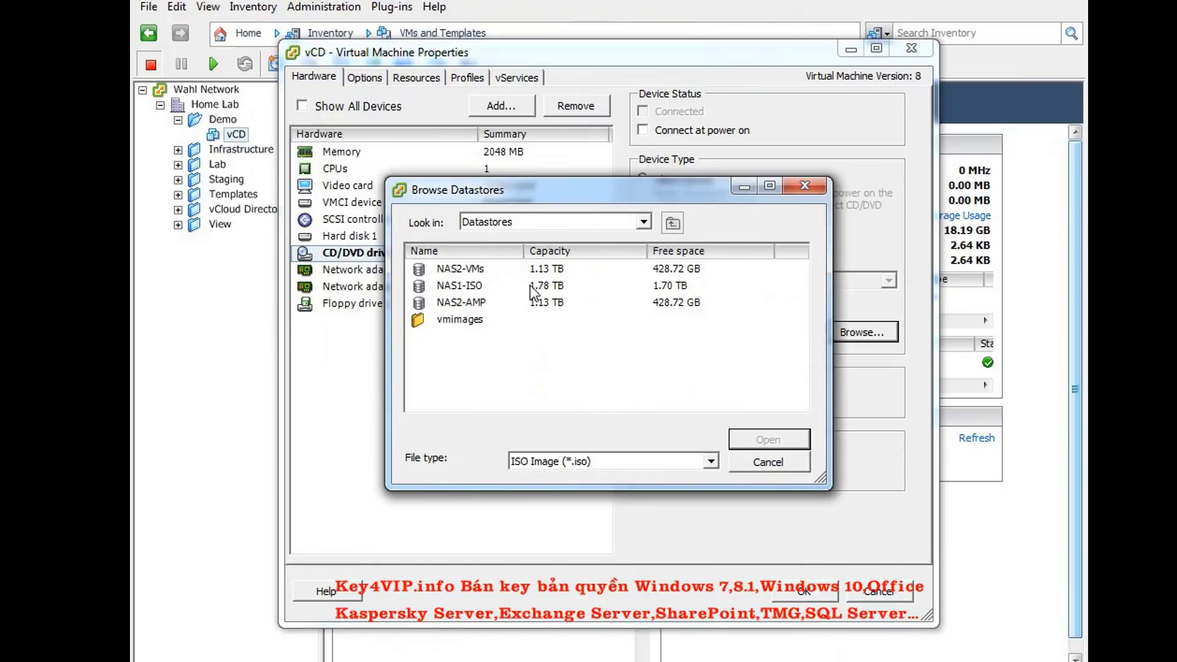
click(472, 286)
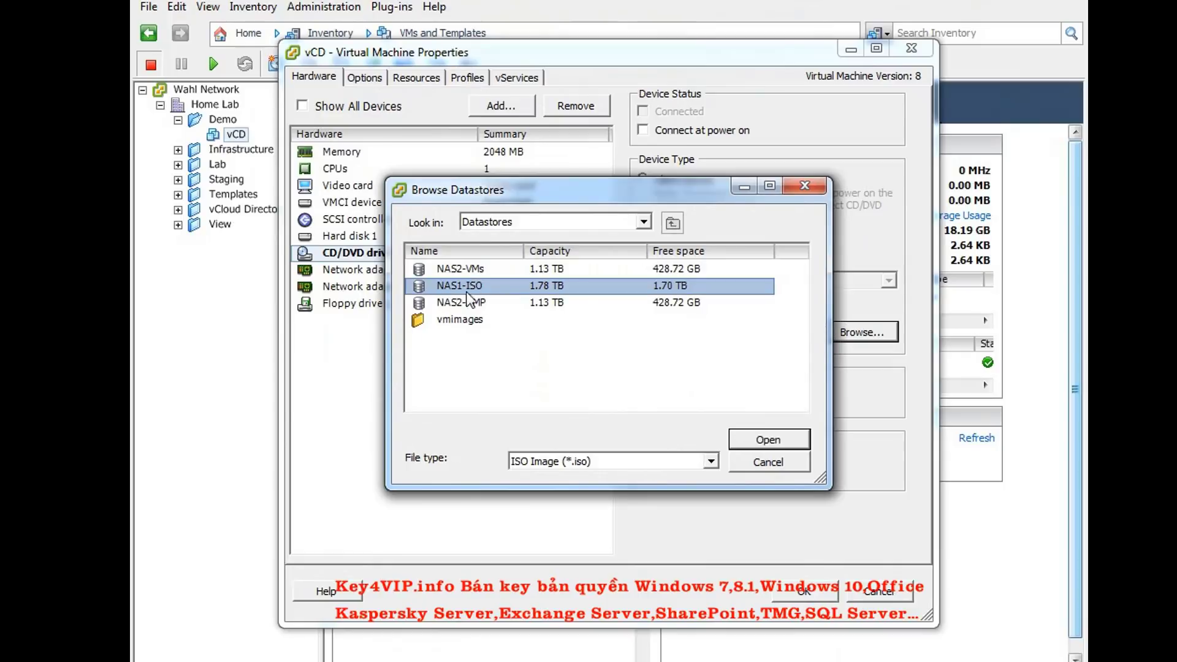
click(794, 438)
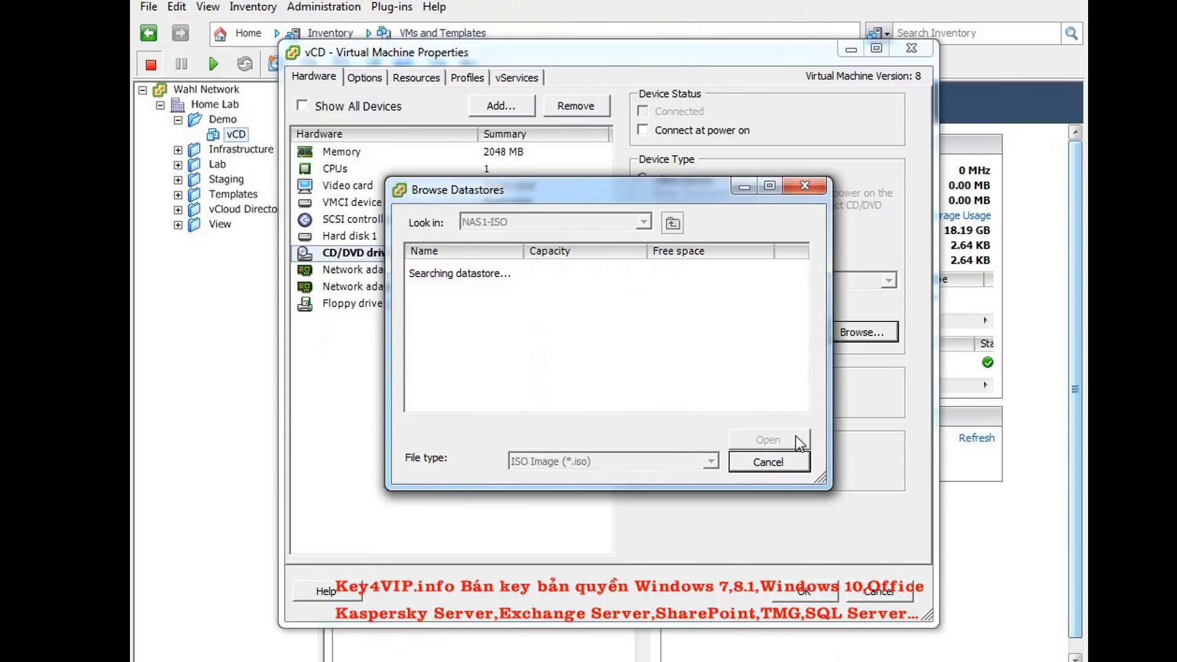
click(480, 252)
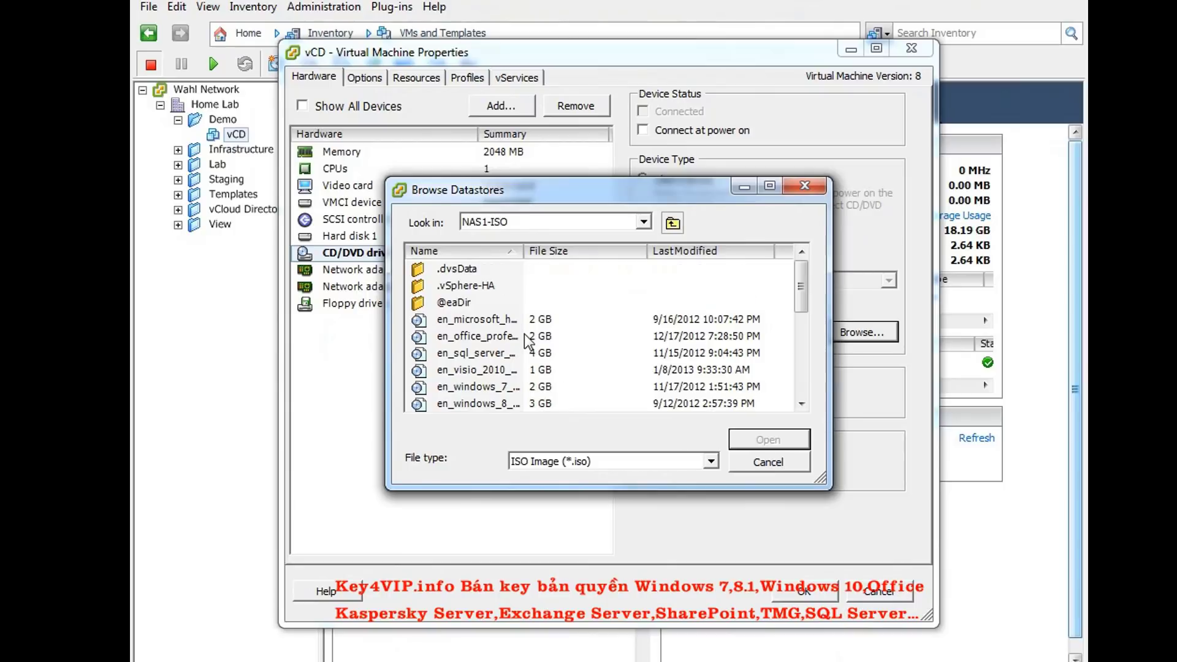
scroll(524, 333, down, 2)
scroll(524, 333, down, 1)
drag(524, 251, 594, 251)
click(538, 353)
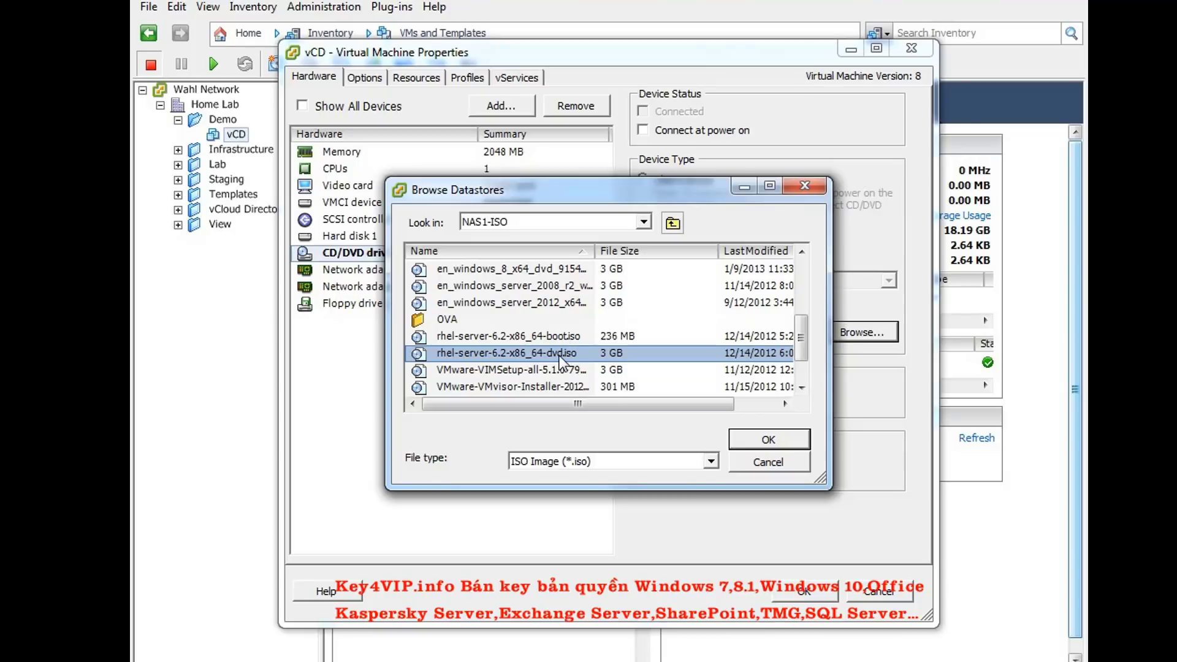
click(769, 439)
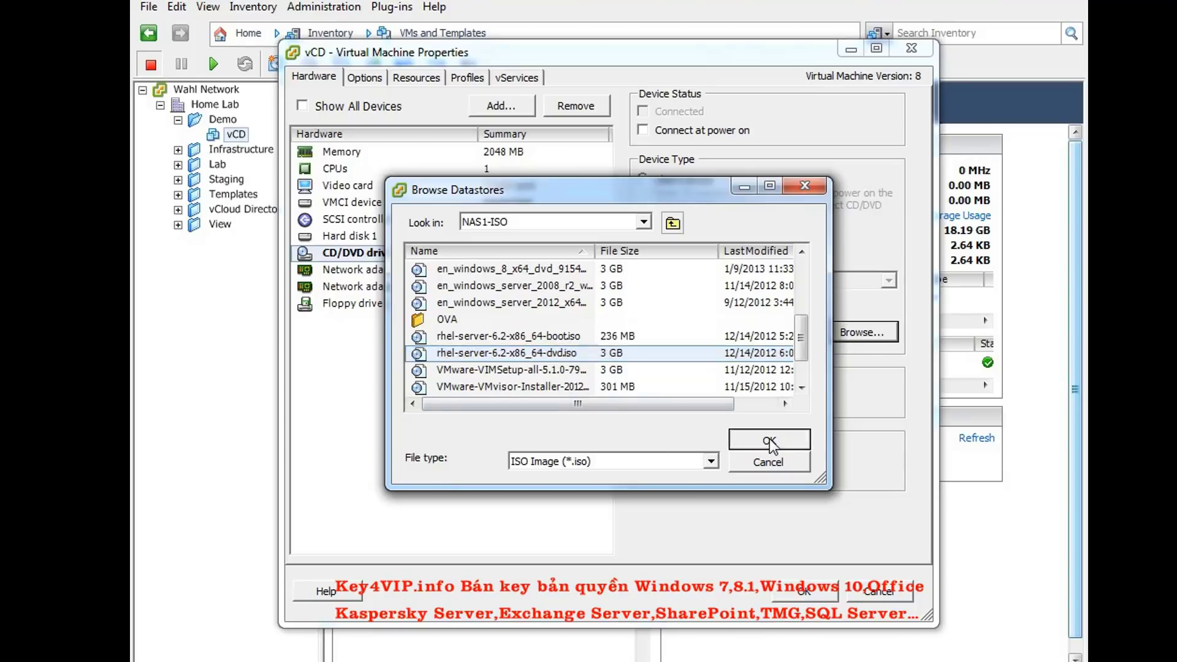
click(642, 130)
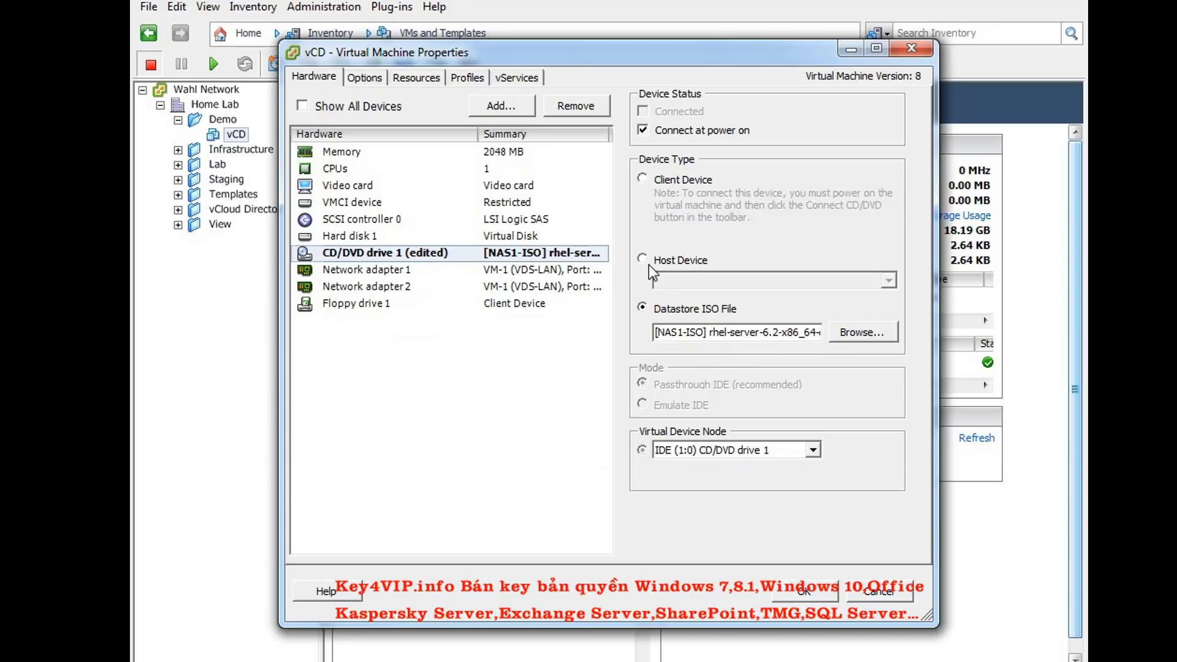
click(800, 591)
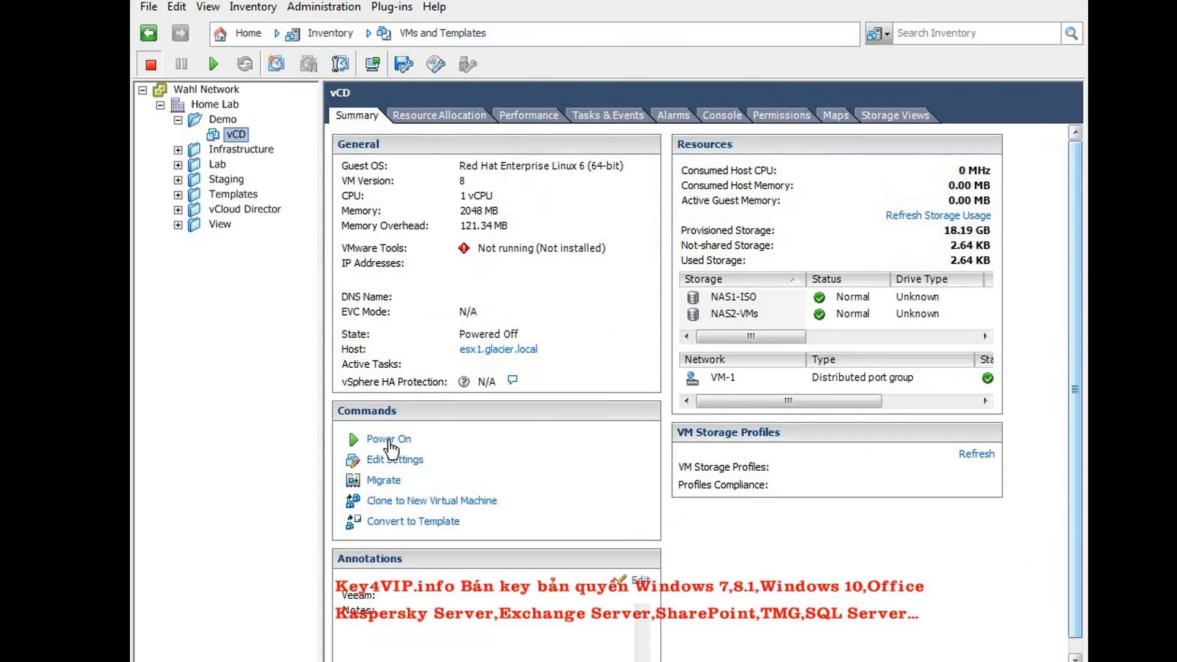
Power on vCD and, in its console, choose Install or upgrade and skip the media test
click(389, 439)
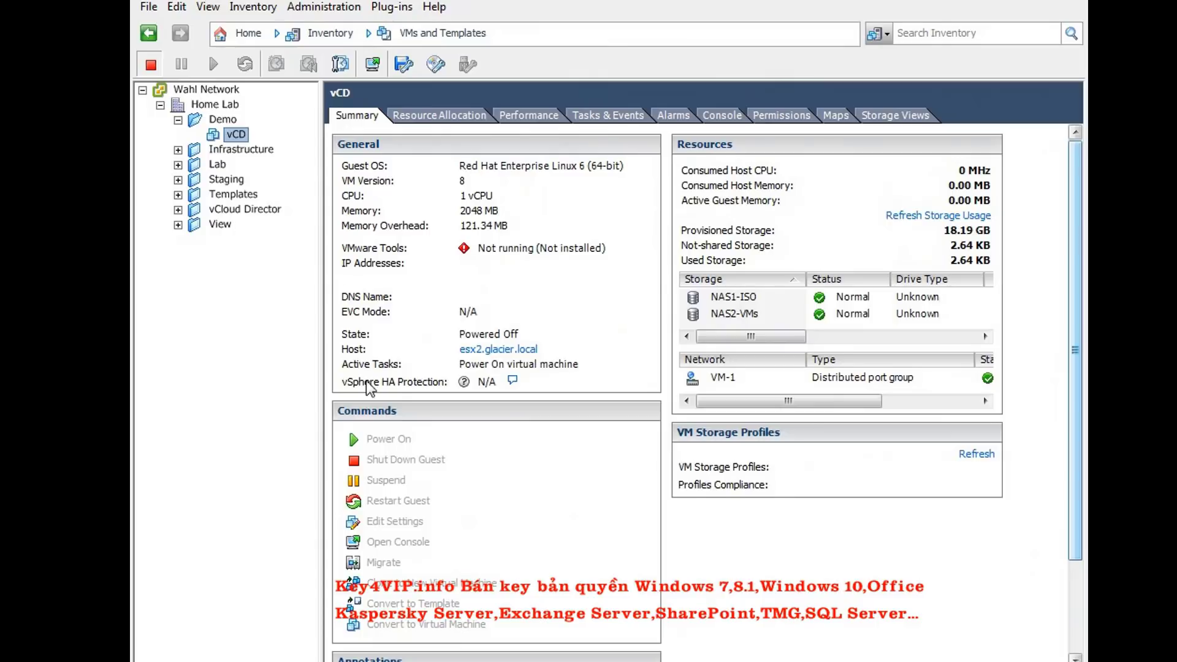
click(373, 64)
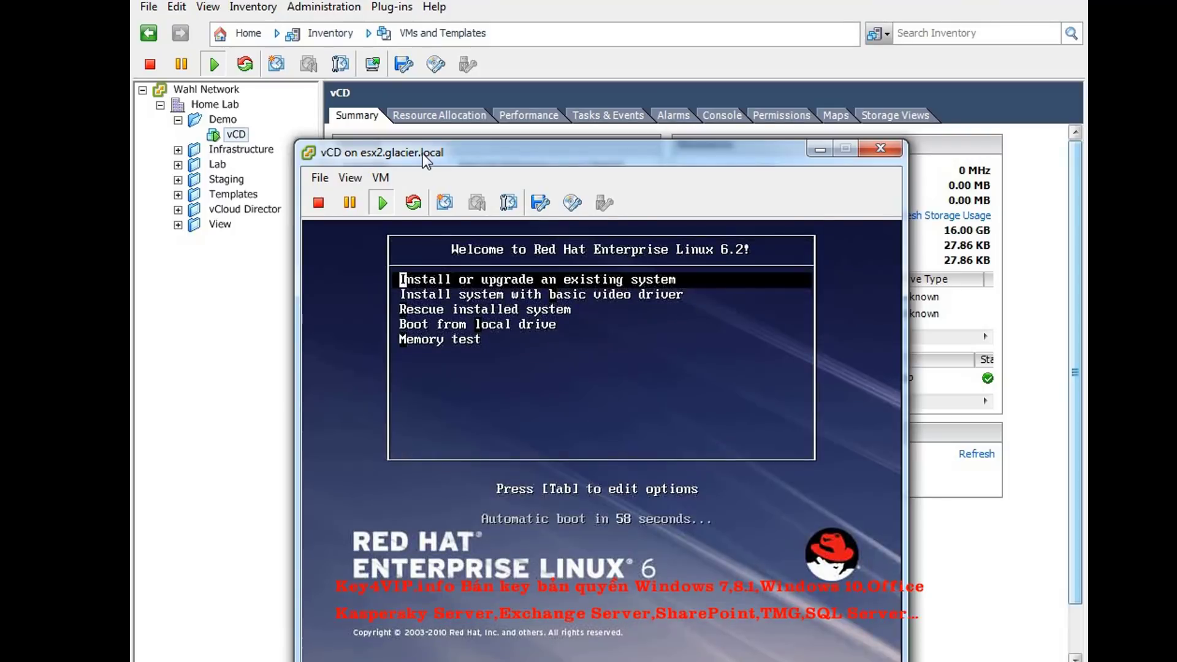
drag(422, 153, 333, 39)
click(307, 298)
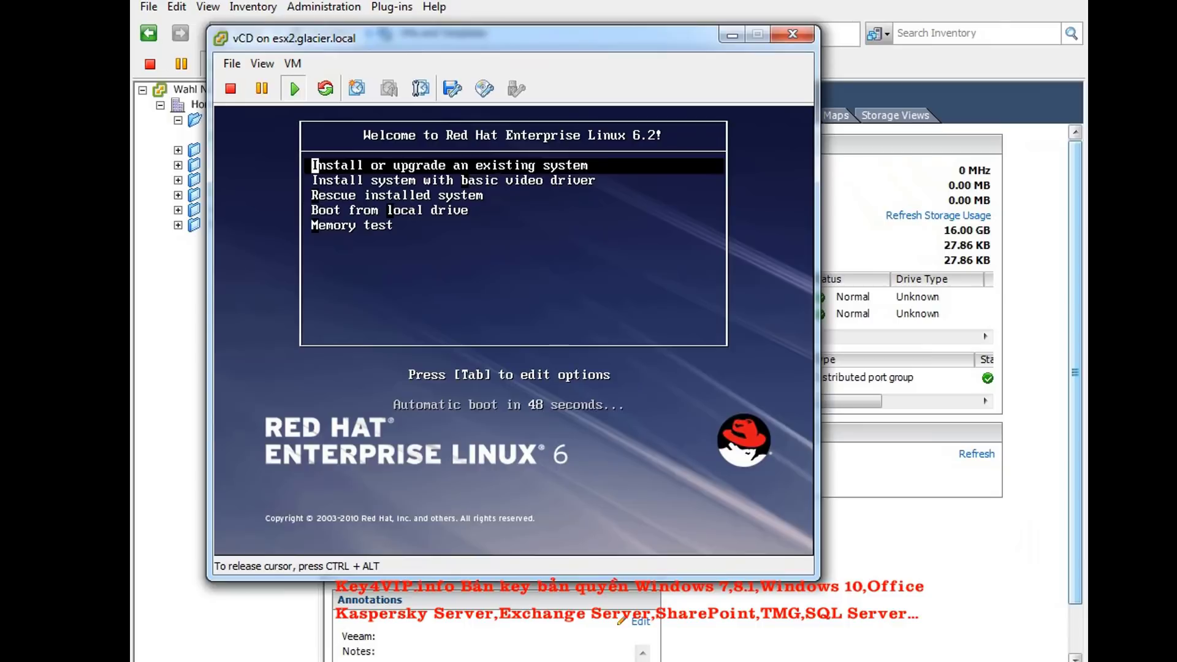
key(Return)
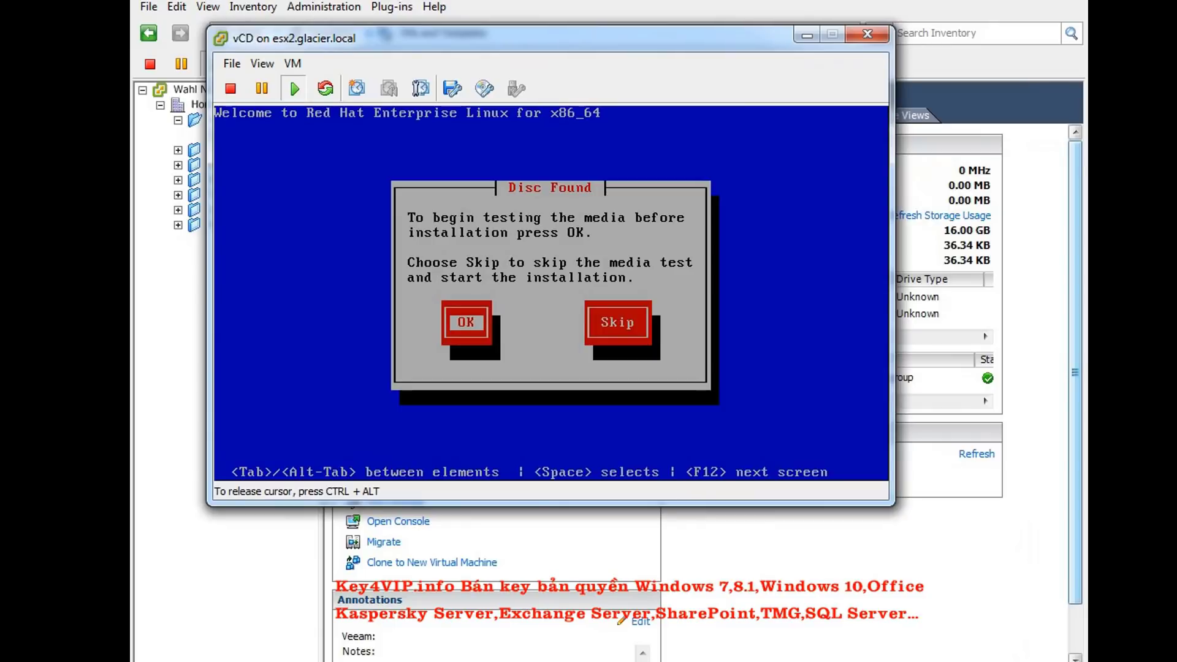
key(Tab)
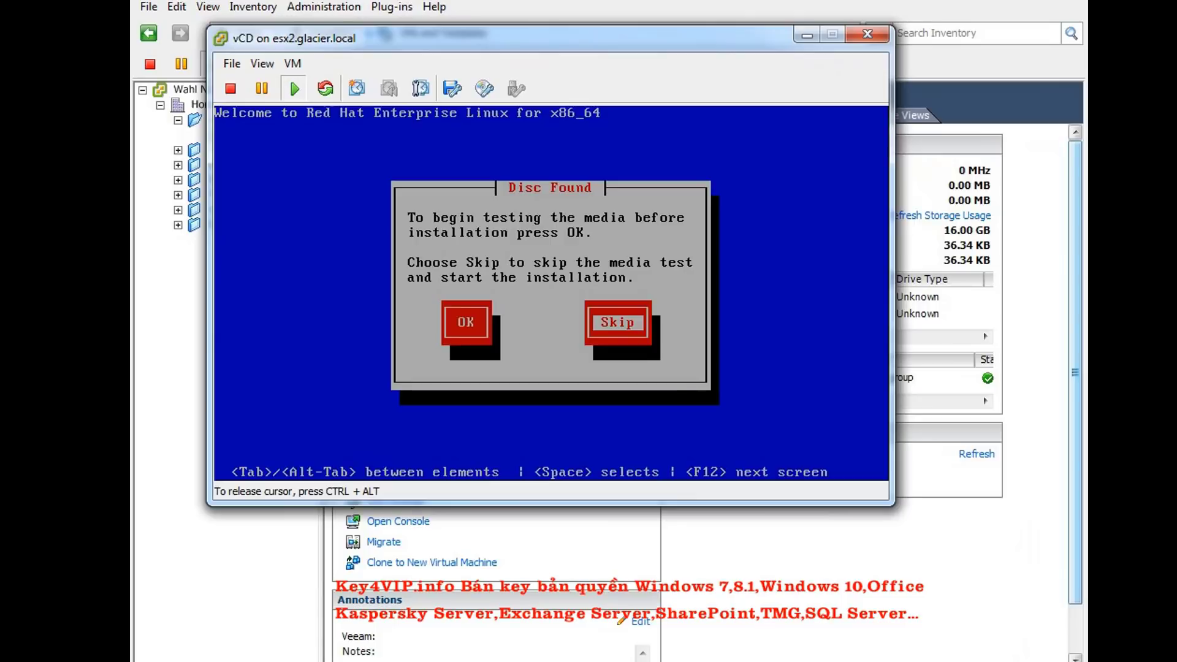
key(Return)
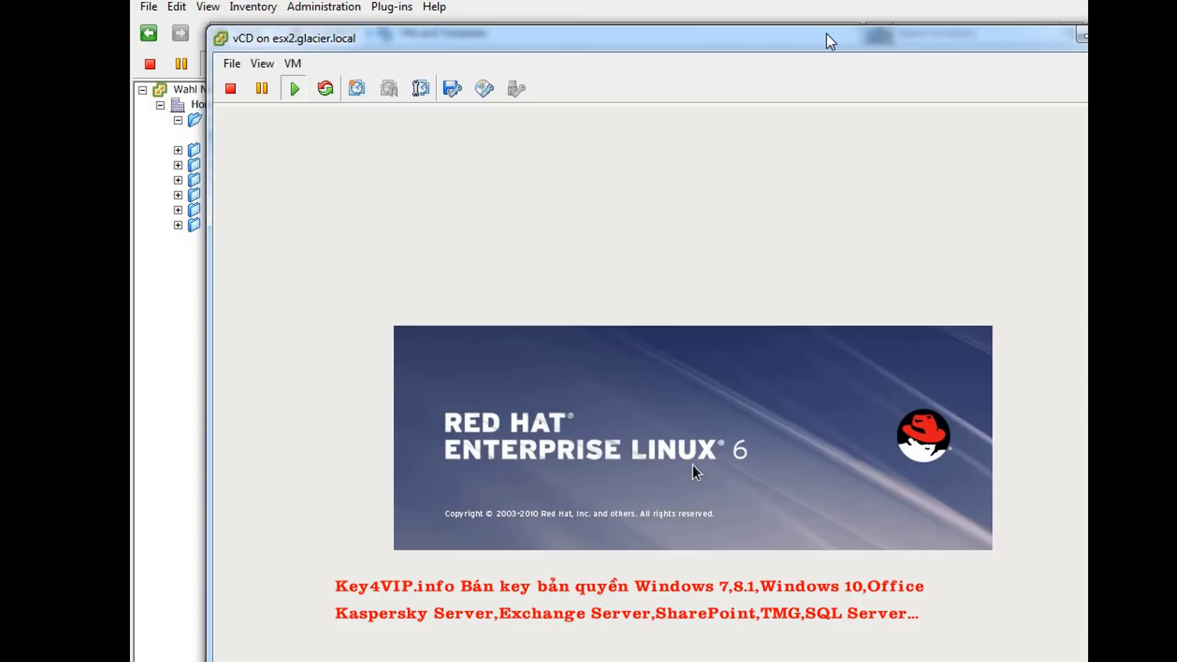
Reposition the console window and advance past the RHEL installer welcome splash
drag(830, 40, 778, 6)
drag(202, 11, 231, 11)
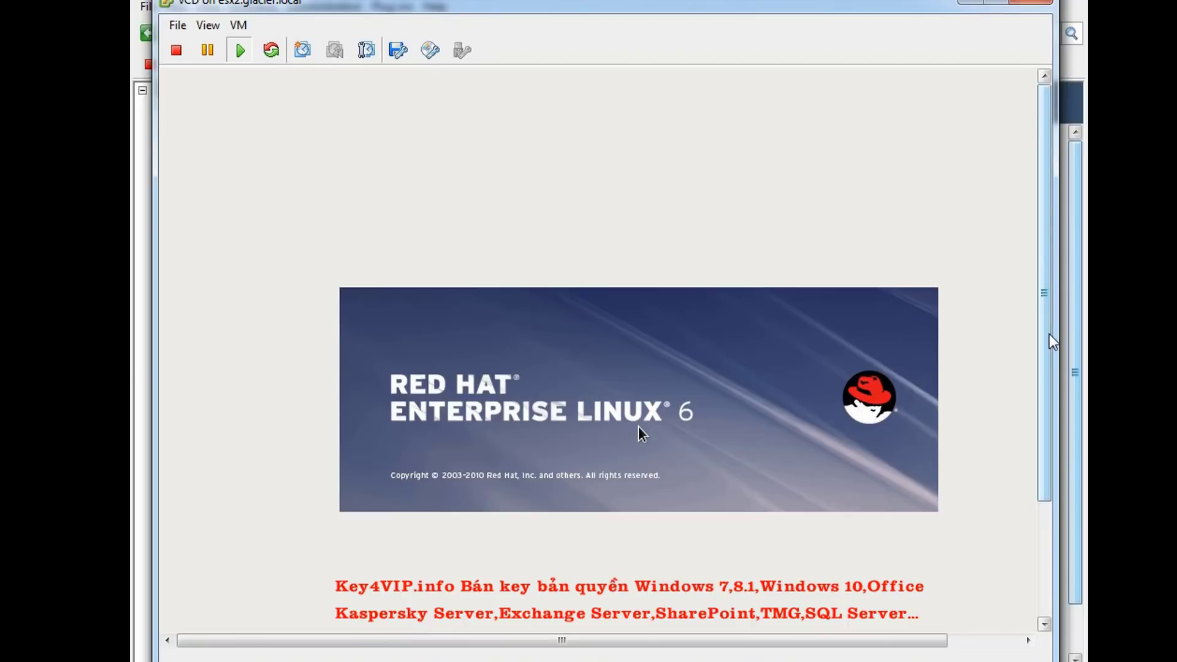
drag(1051, 347, 1049, 467)
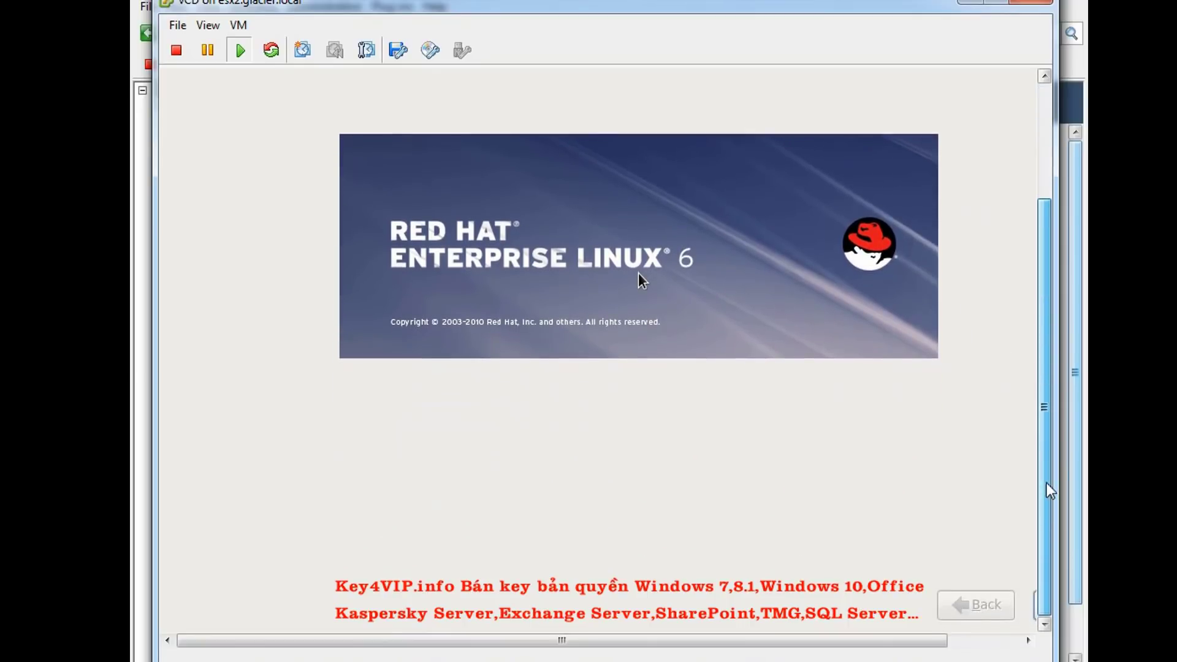
drag(938, 640, 1010, 654)
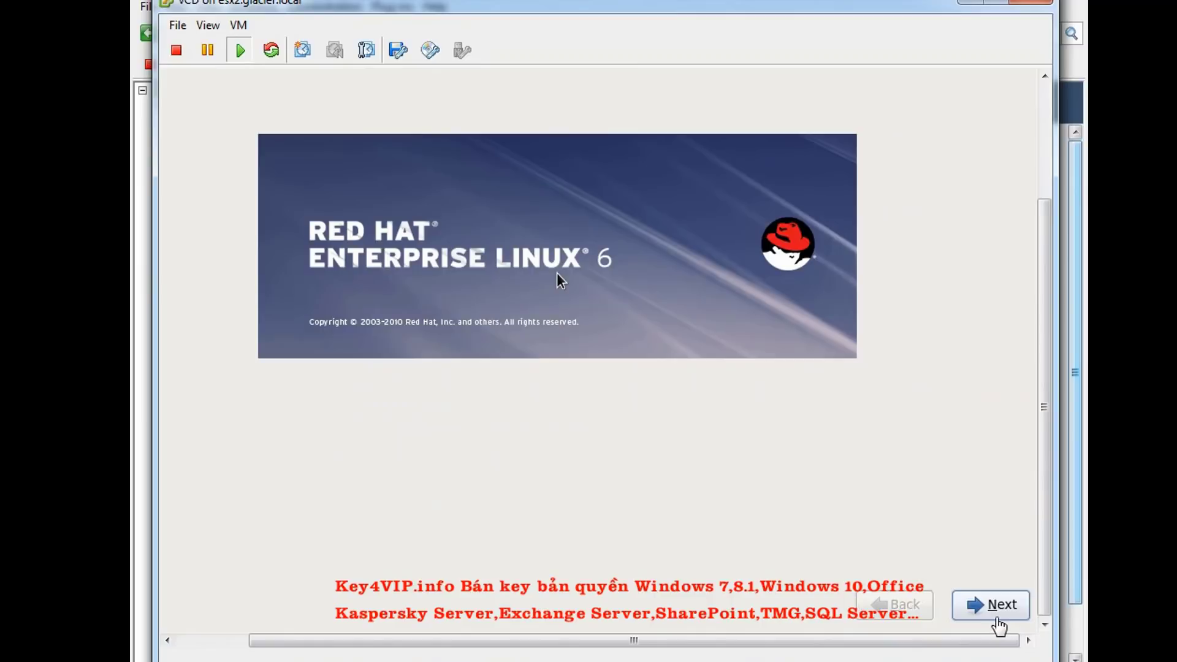
click(997, 624)
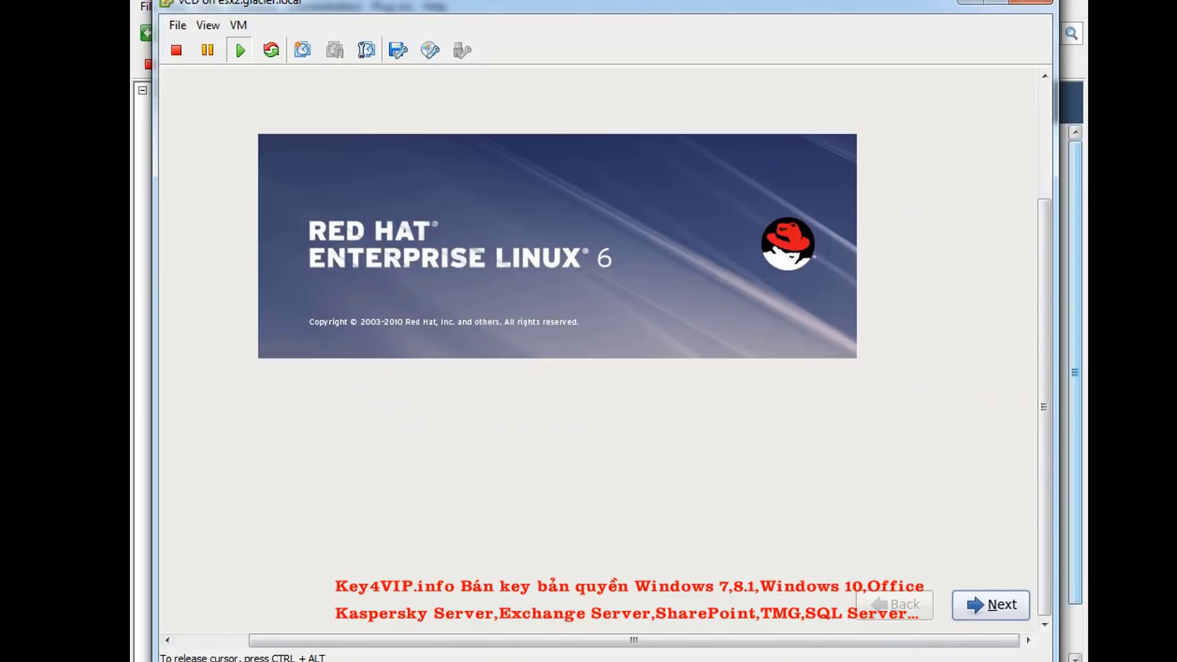
click(1006, 603)
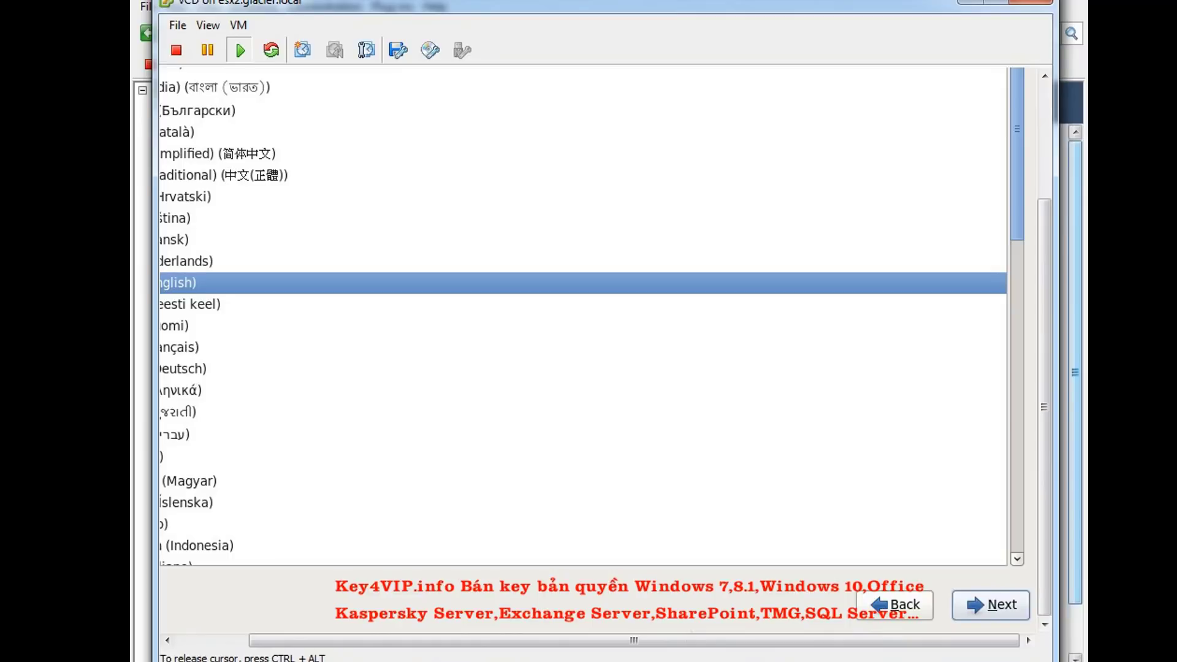
Accept English as the installation language and U.S. English as the keyboard layout
drag(788, 643, 710, 649)
drag(1043, 527, 1050, 509)
click(400, 334)
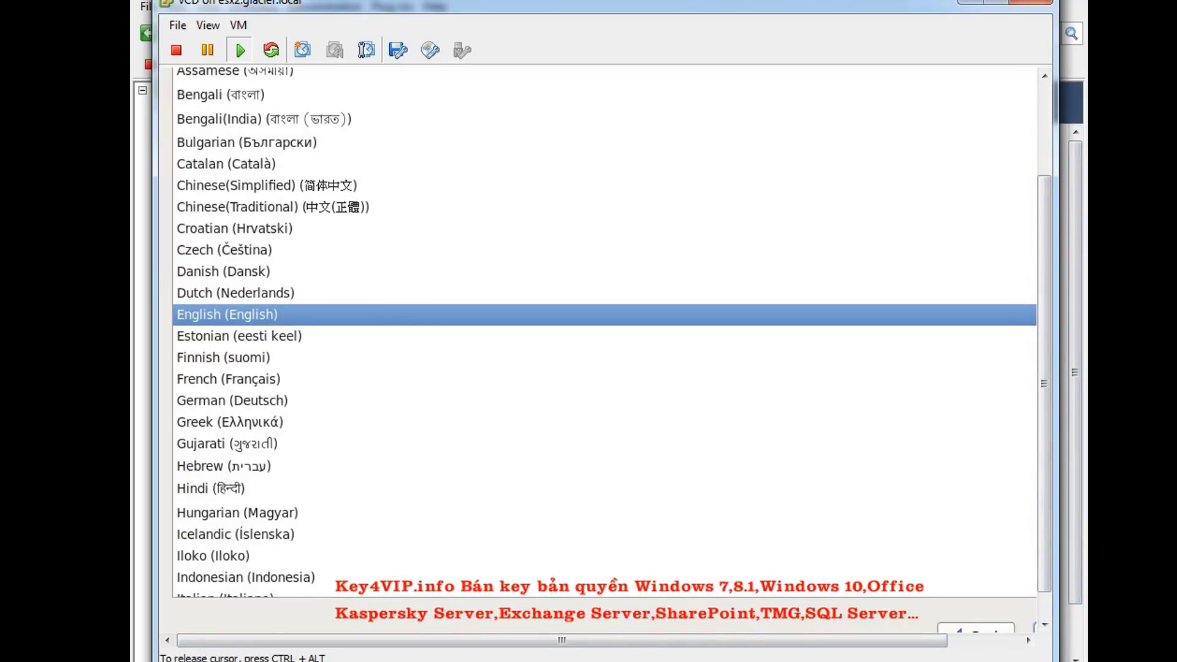
key(u)
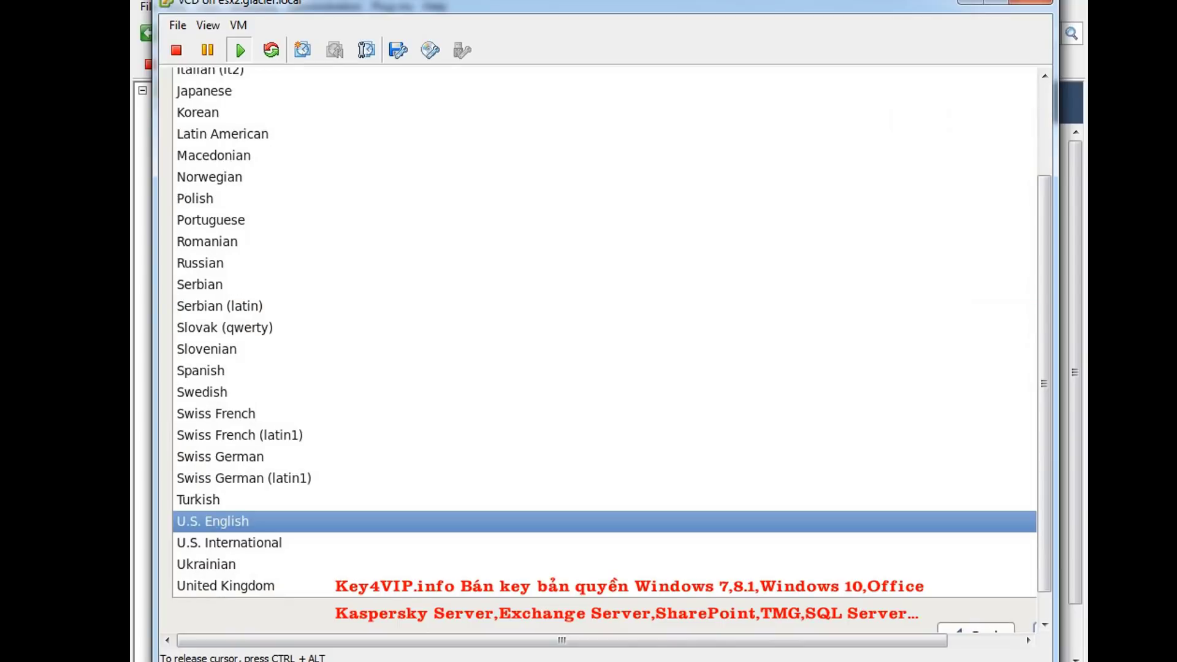
key(Return)
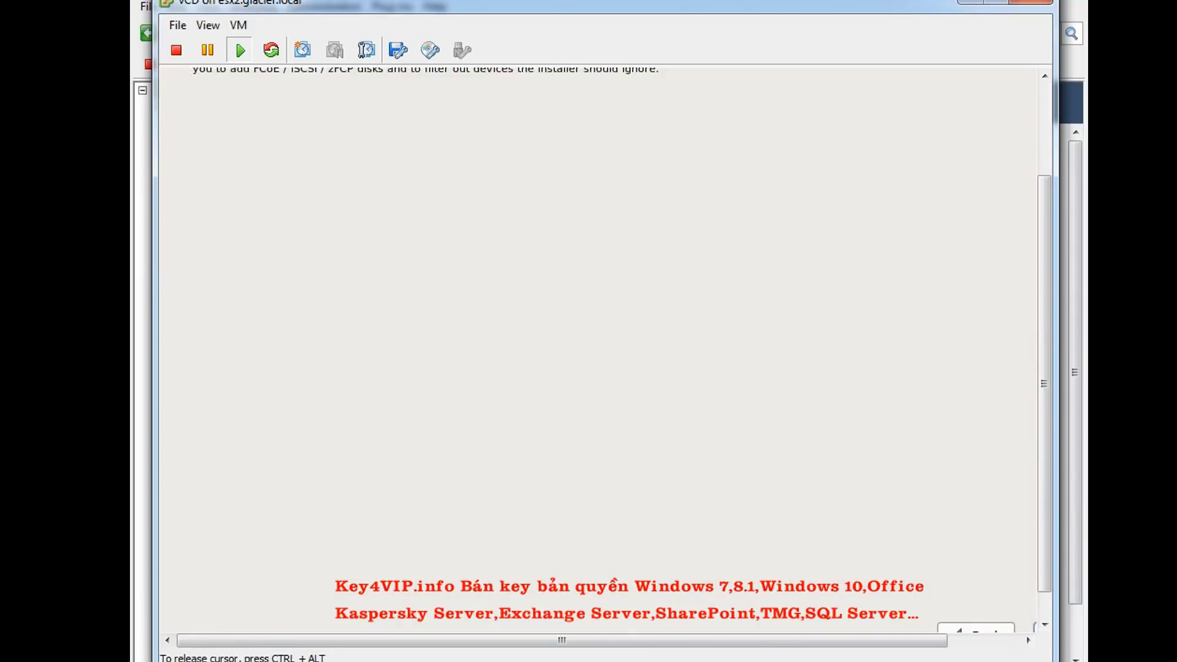
Keep Basic Storage Devices and discard any data on the 16384 MB virtual disk
key(ctrl+alt)
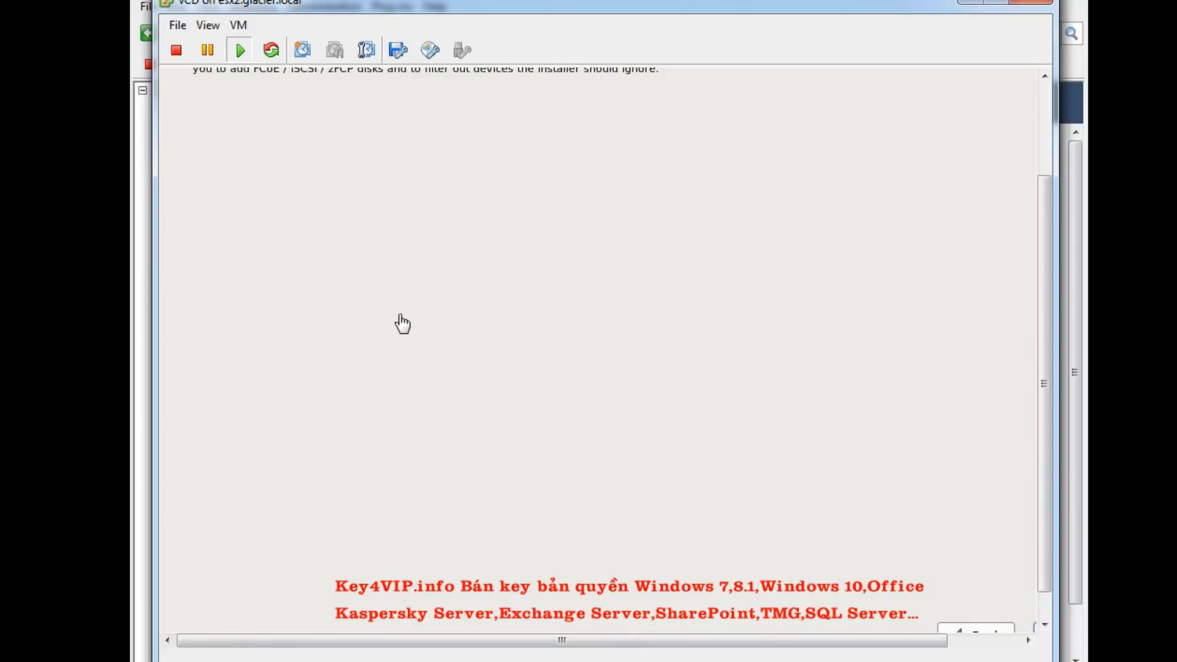
drag(1044, 281, 1044, 175)
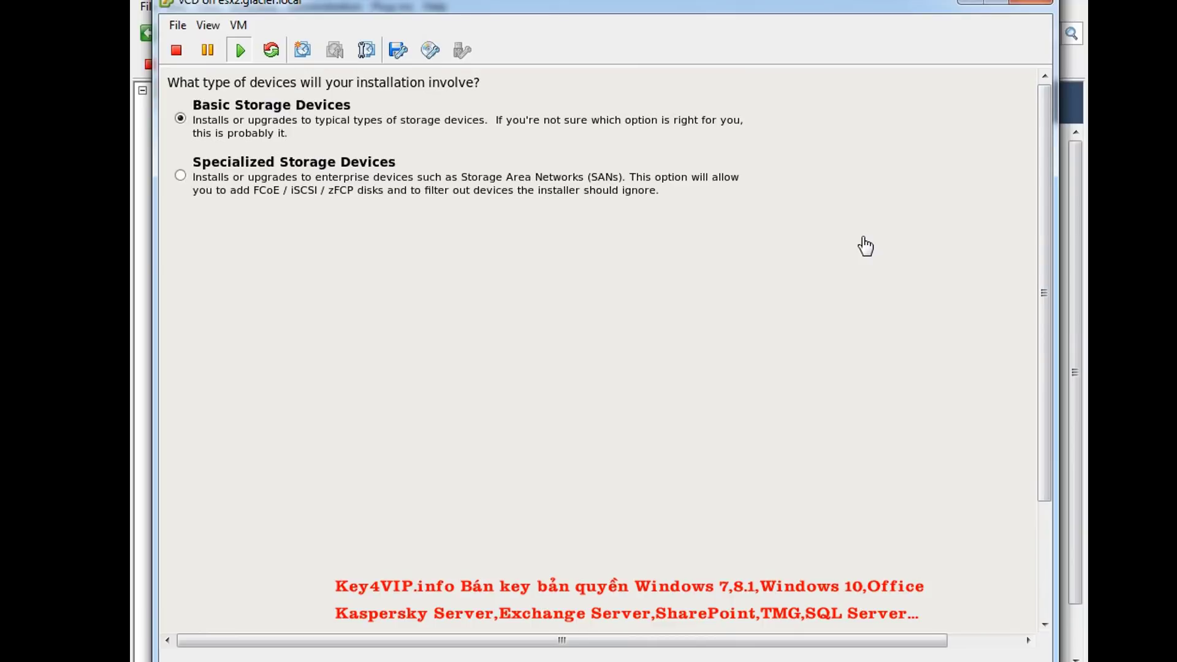
click(511, 345)
key(Return)
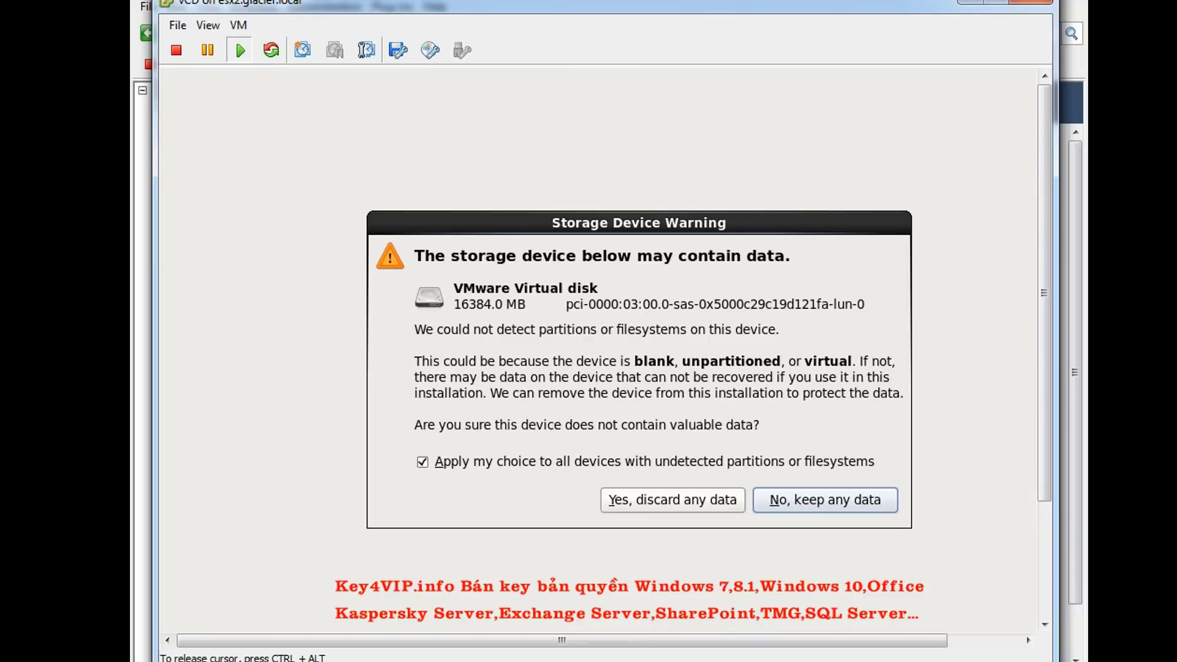
click(635, 499)
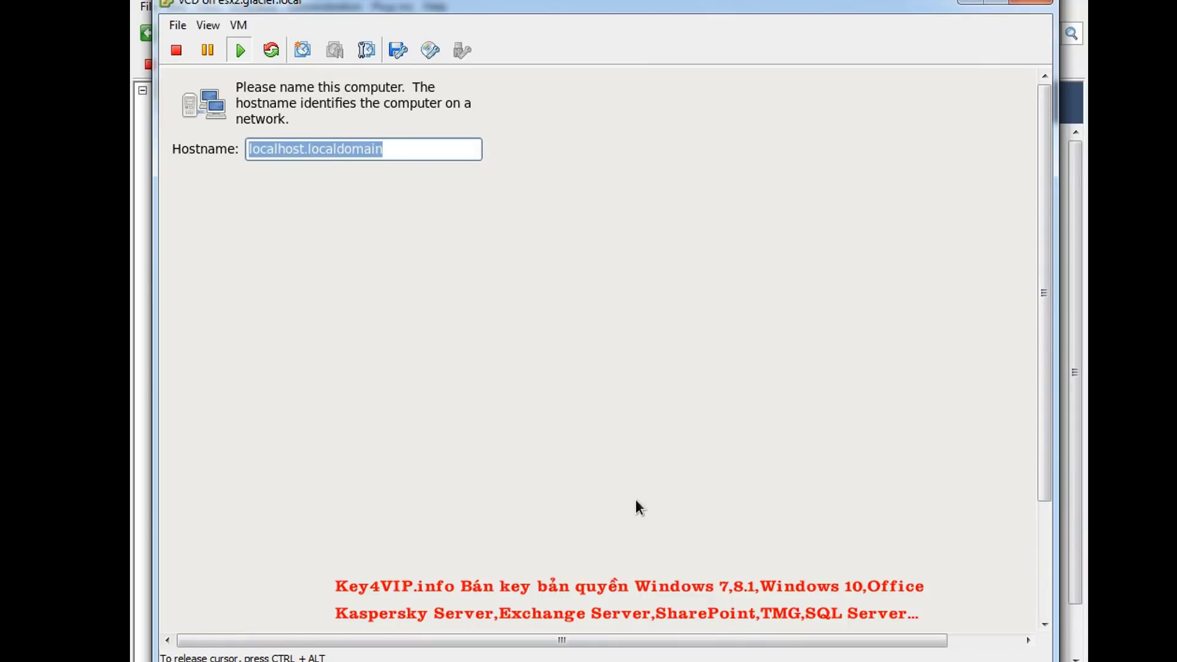
Enter vcd.glacier.local as the hostname and continue
text(vcd)
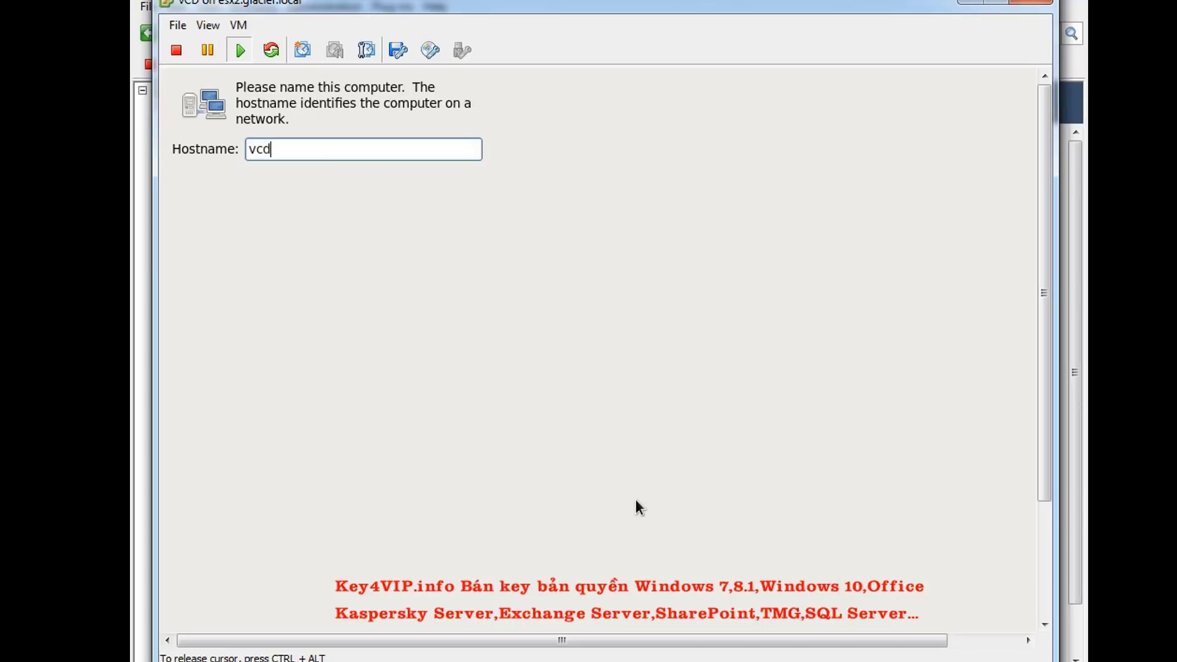
text(.glacier.local)
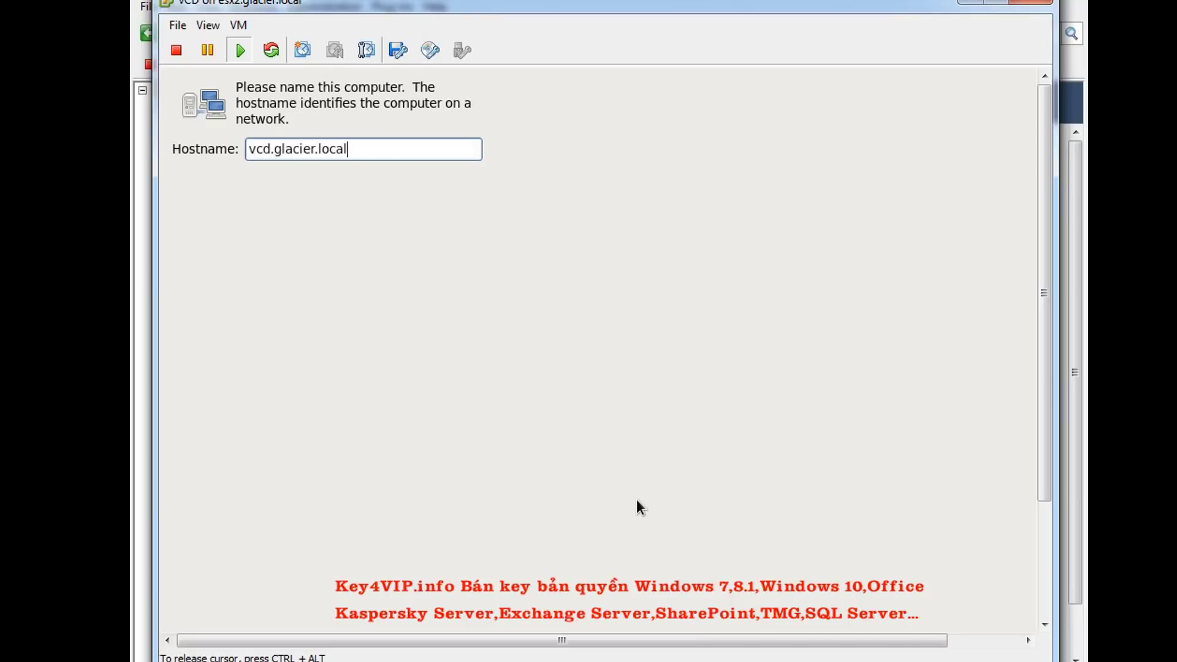
key(Return)
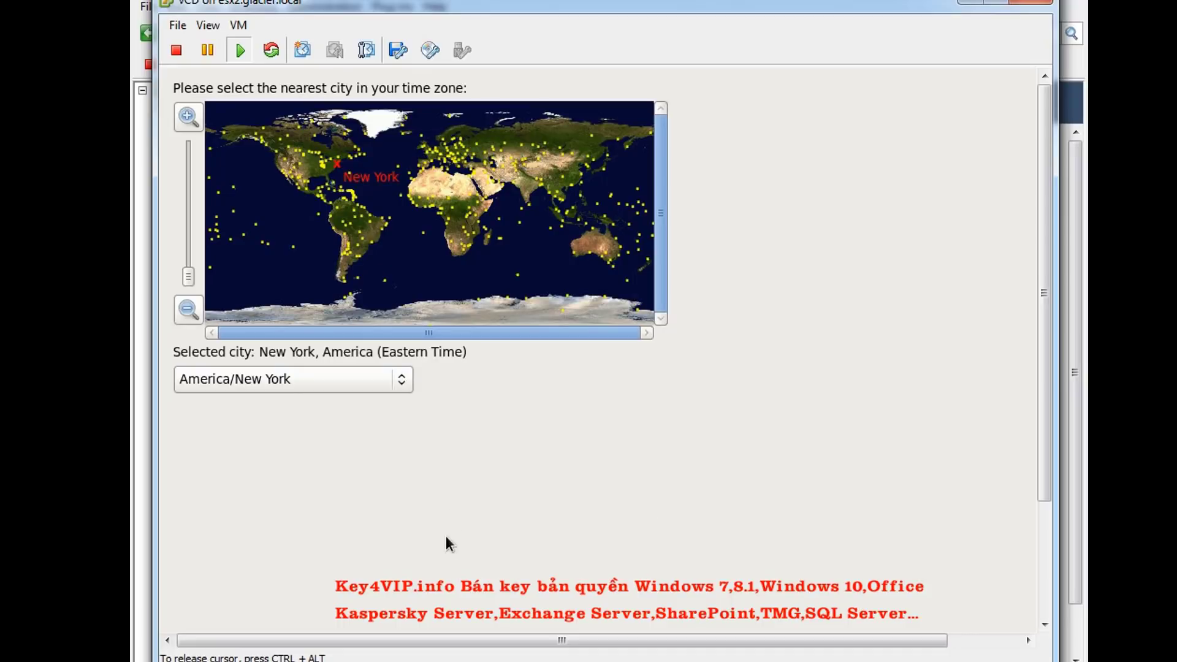
Pick America/Chicago from the time zone list and continue
click(402, 379)
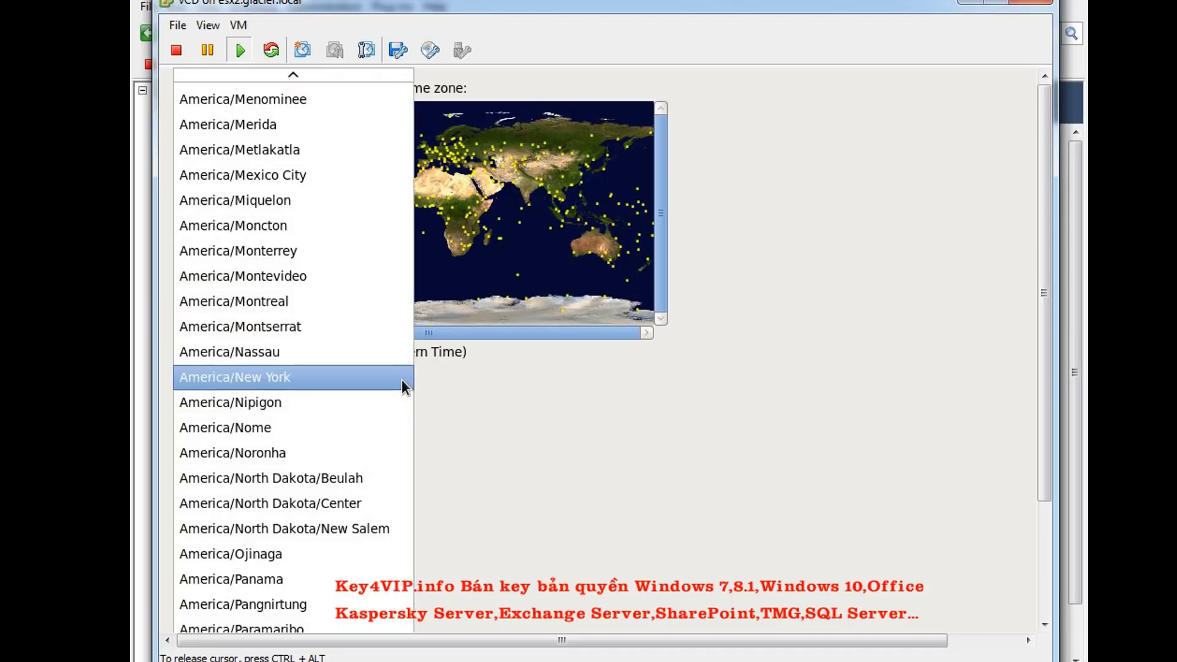
scroll(364, 351, up, 1)
scroll(364, 350, up, 6)
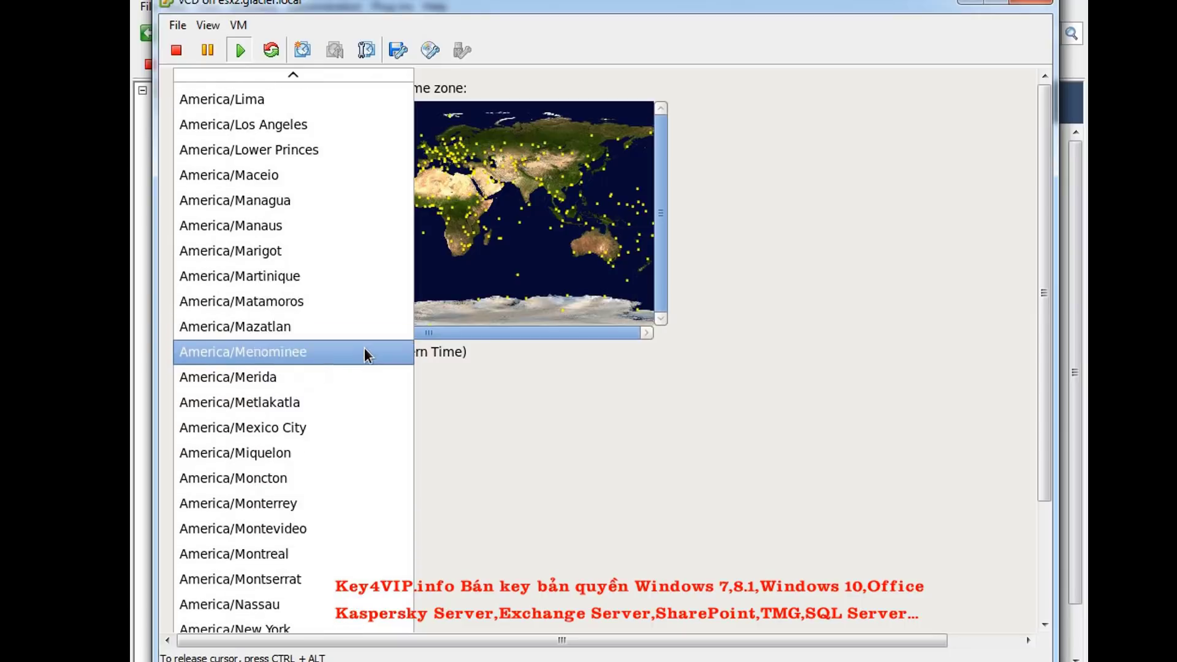
scroll(362, 338, up, 8)
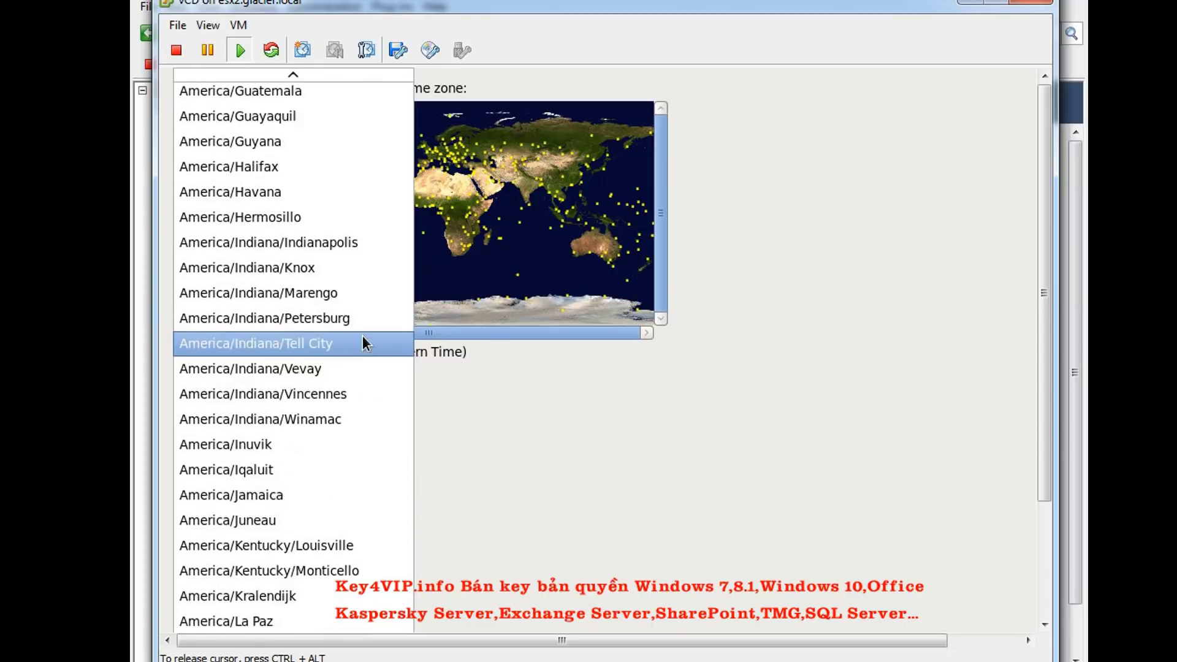
scroll(362, 335, up, 6)
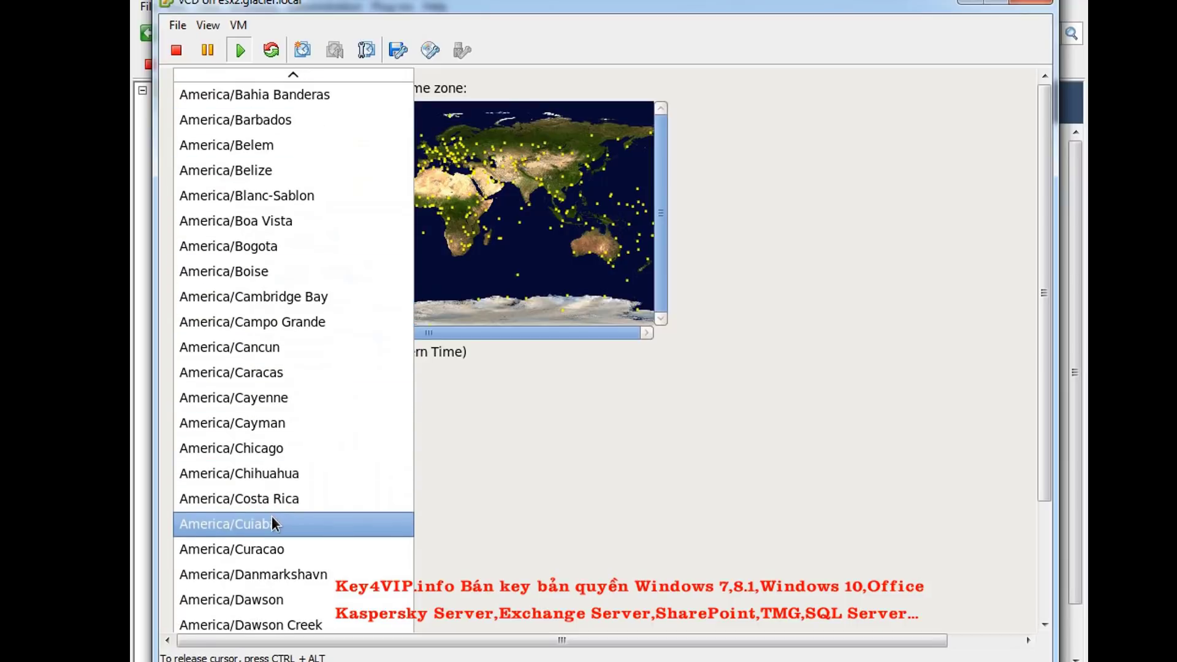
click(275, 454)
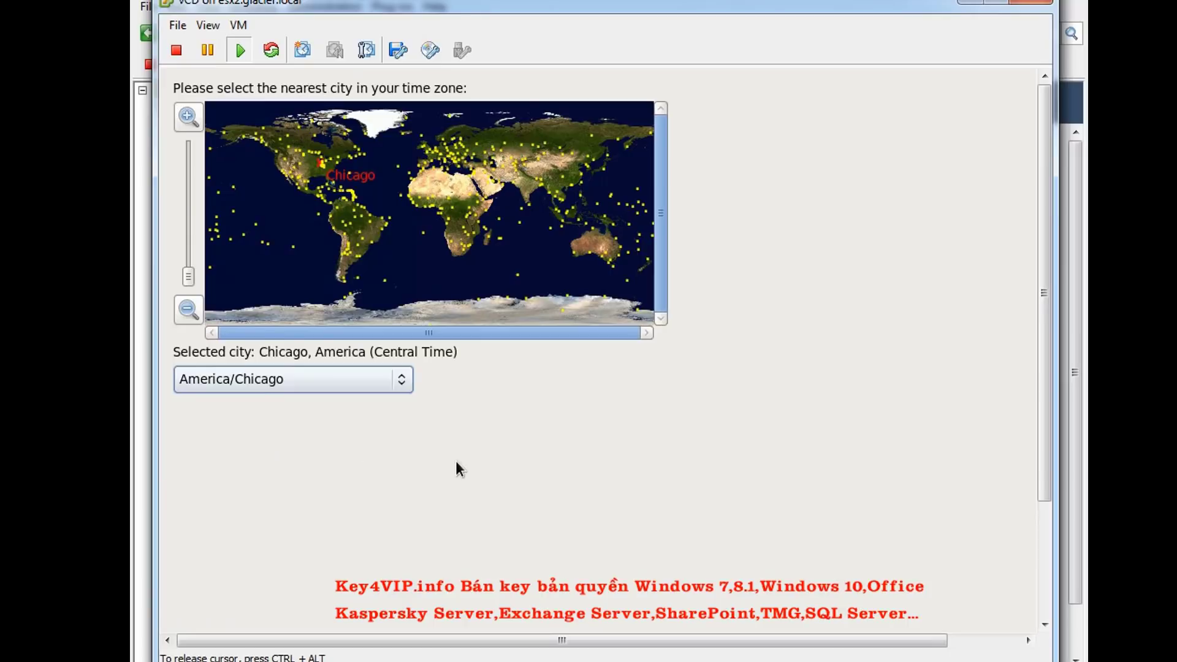
key(alt+n)
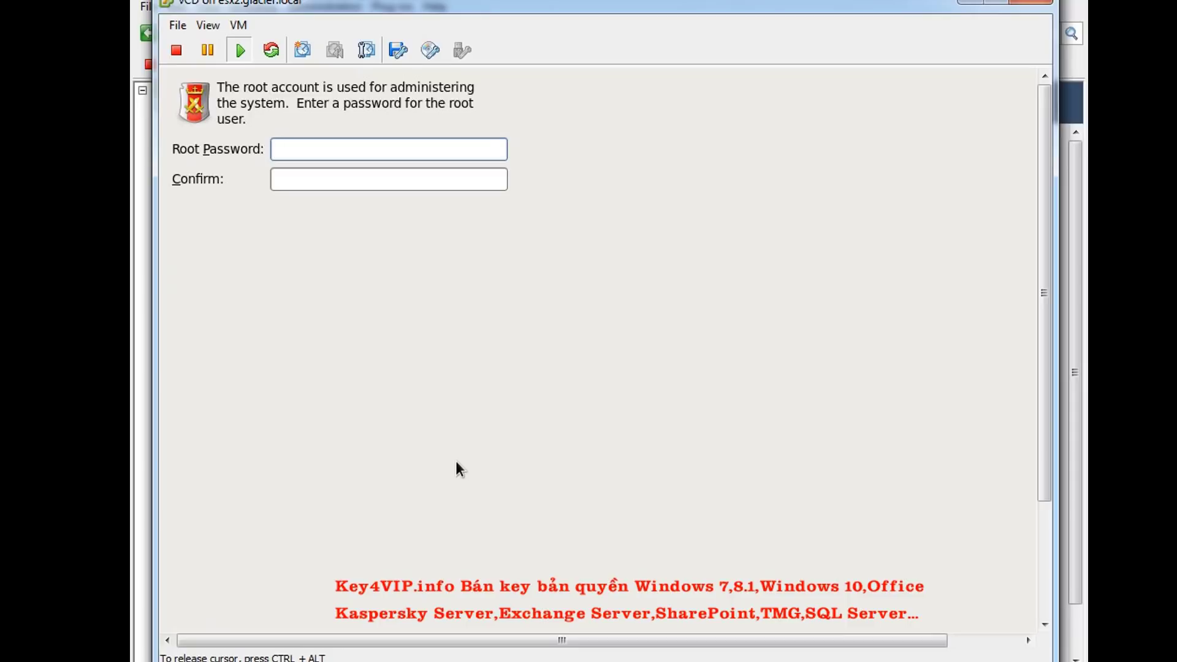
Enter the root password in both fields and keep it despite the weak-password warning
text(*********)
key(Tab)
text(*********)
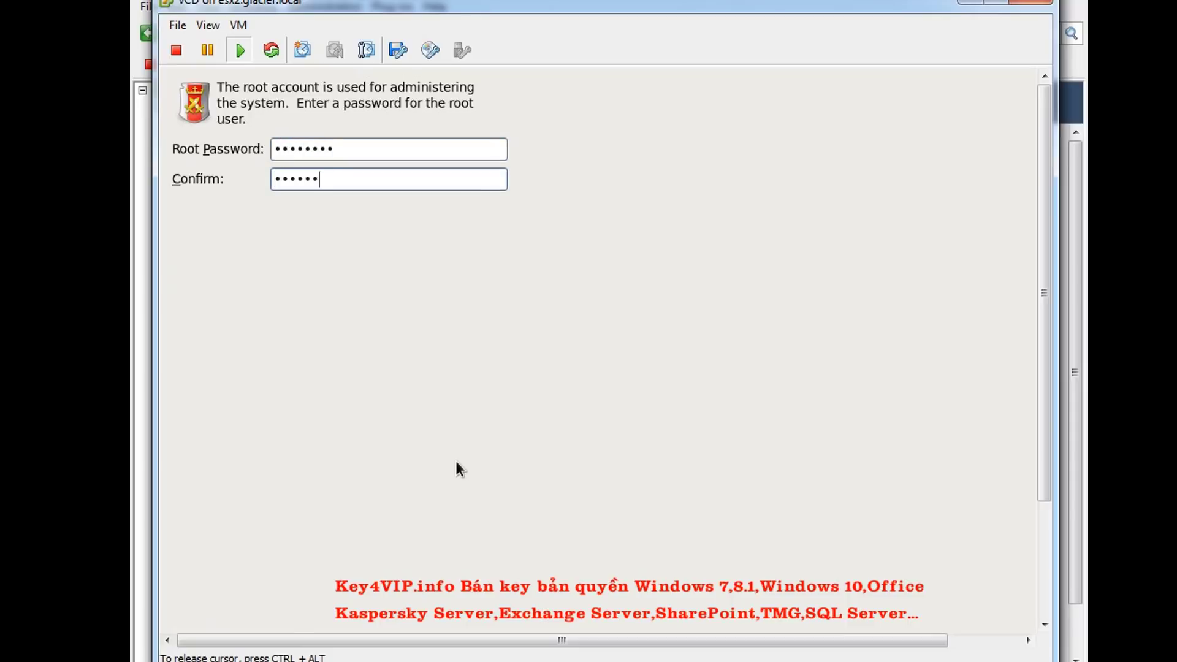
key(Return)
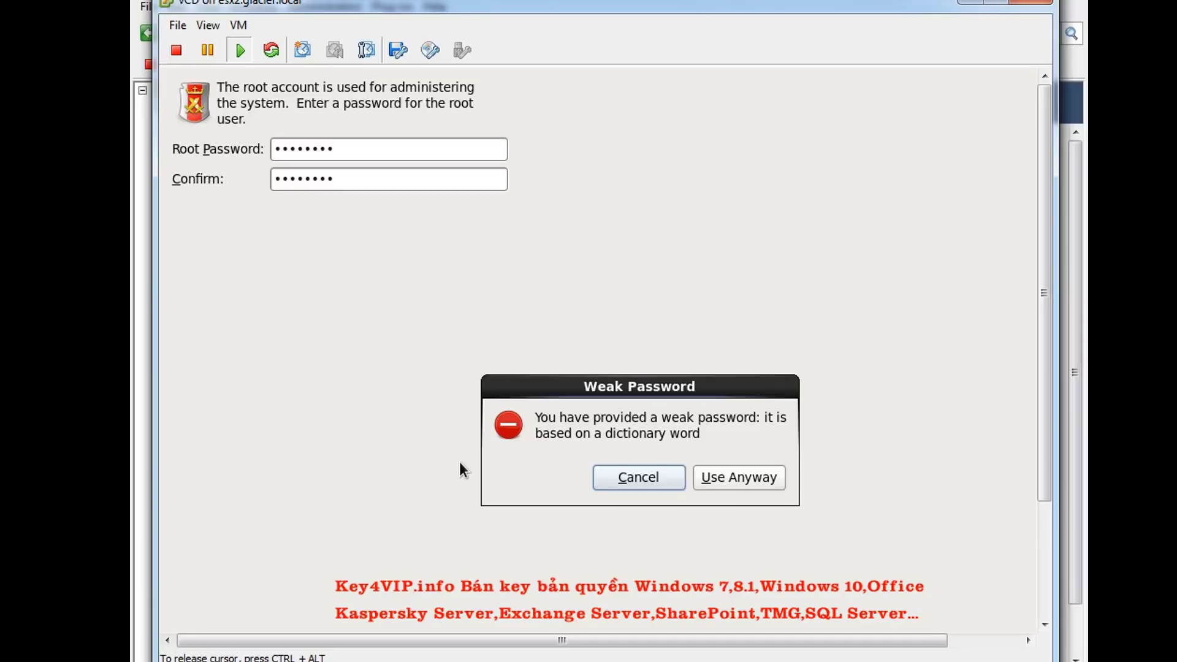
click(760, 479)
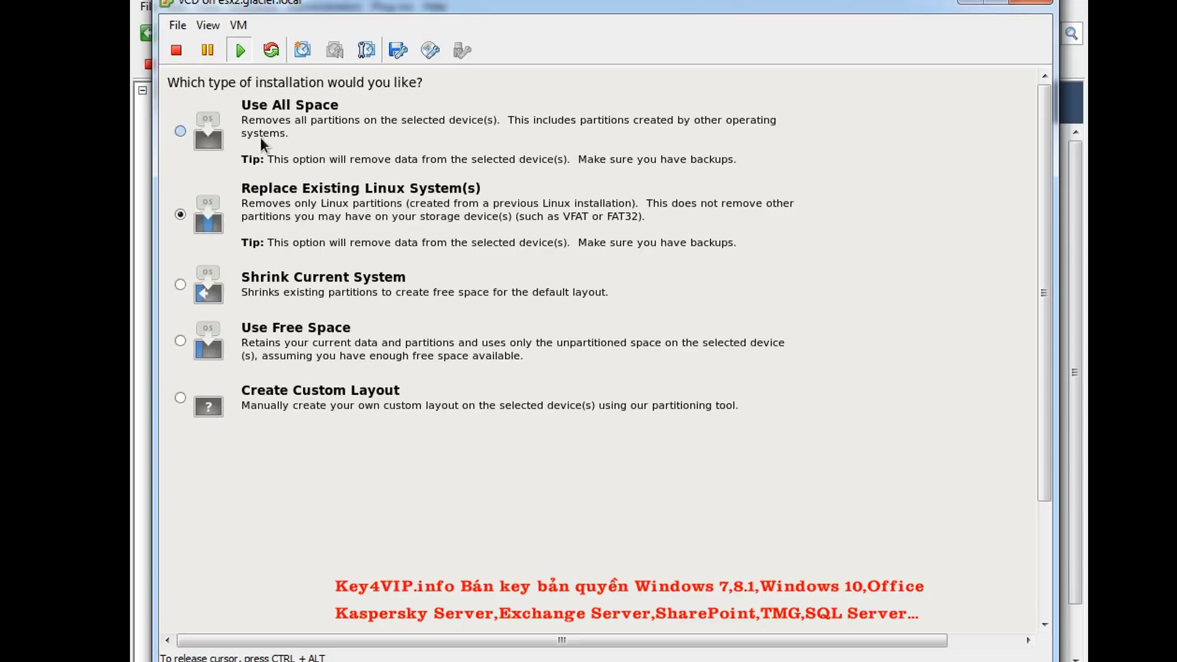
Choose Use All Space and write the partitioning changes to disk
click(181, 132)
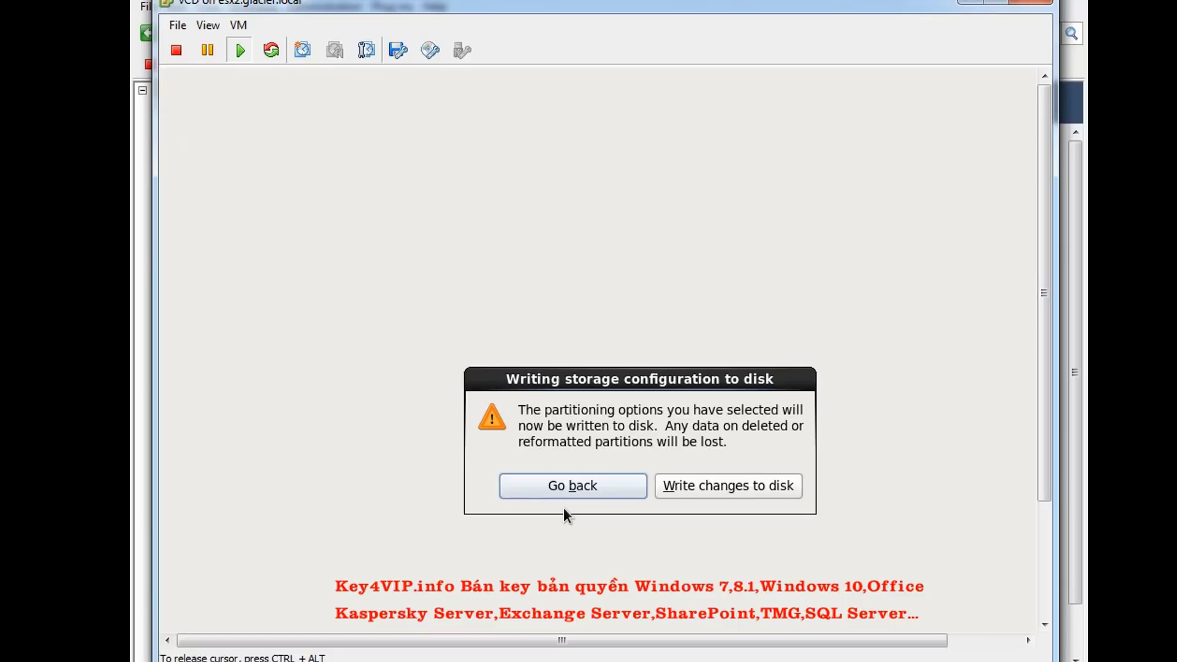
click(719, 484)
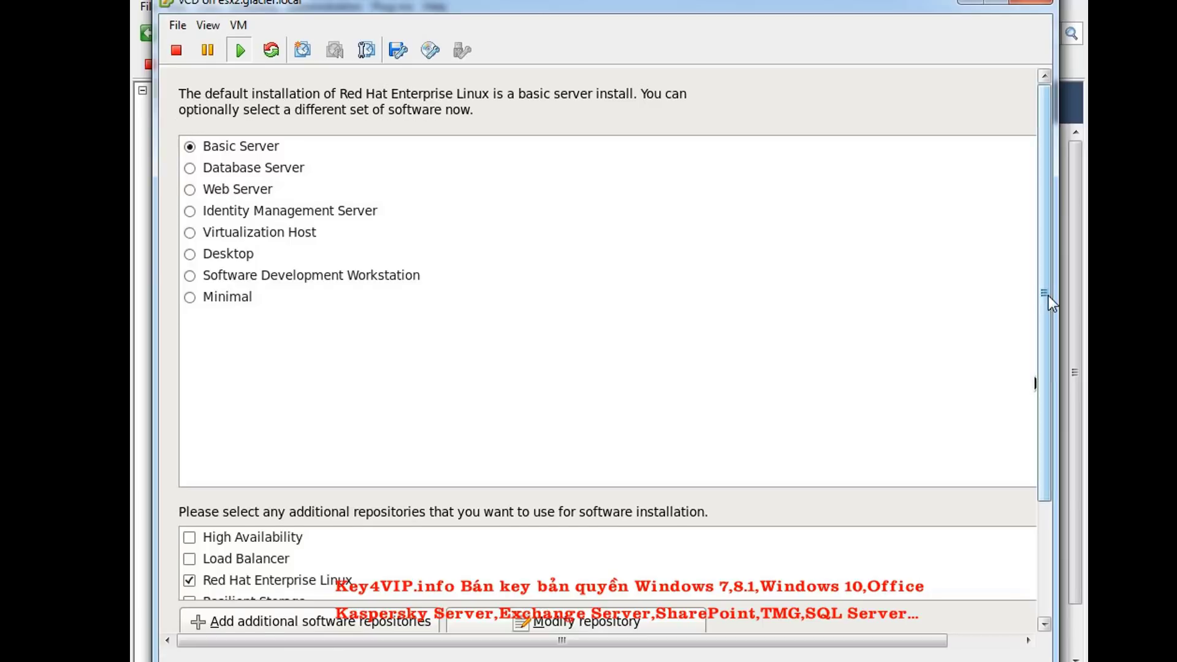
Accept the default Basic Server selection and install all 624 packages
scroll(1045, 306, down, 5)
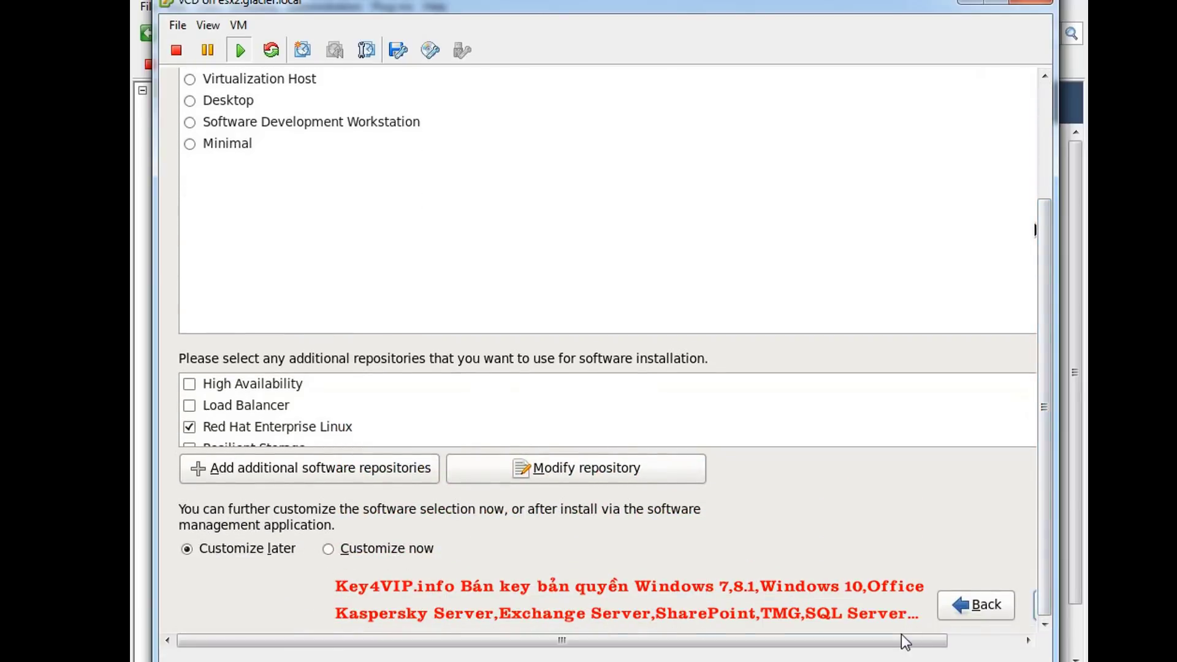
drag(901, 638, 974, 648)
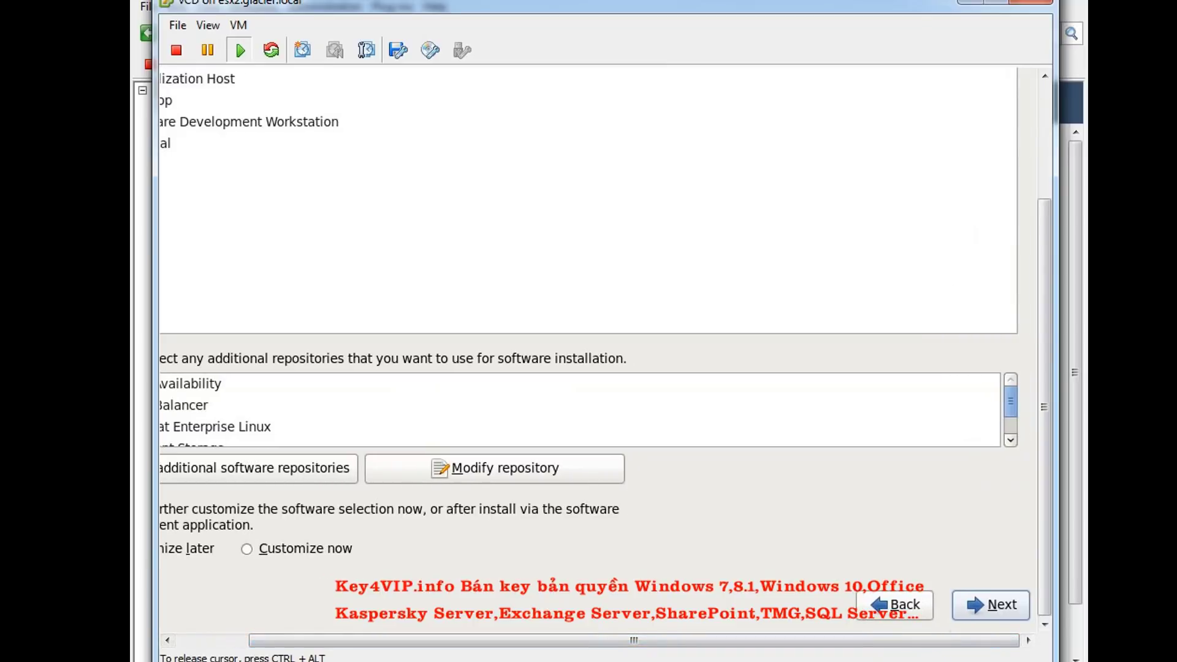
click(964, 607)
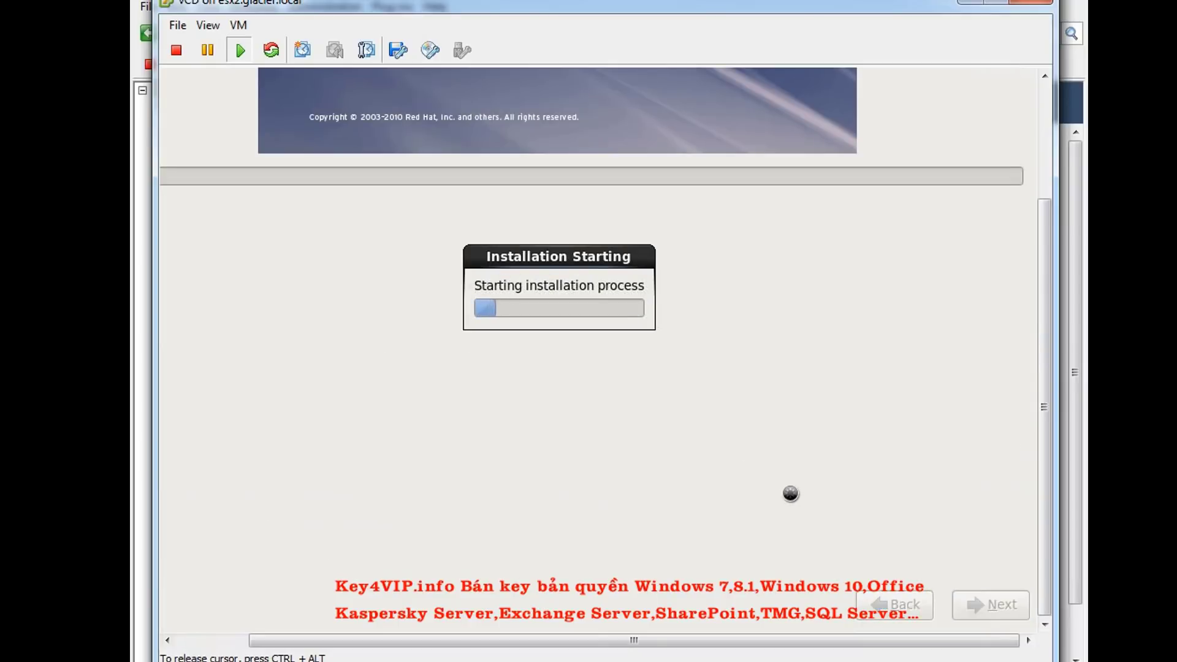
drag(788, 641, 681, 655)
mouse_move(1050, 404)
mouse_down()
mouse_move(1049, 339)
mouse_move(1051, 385)
mouse_up()
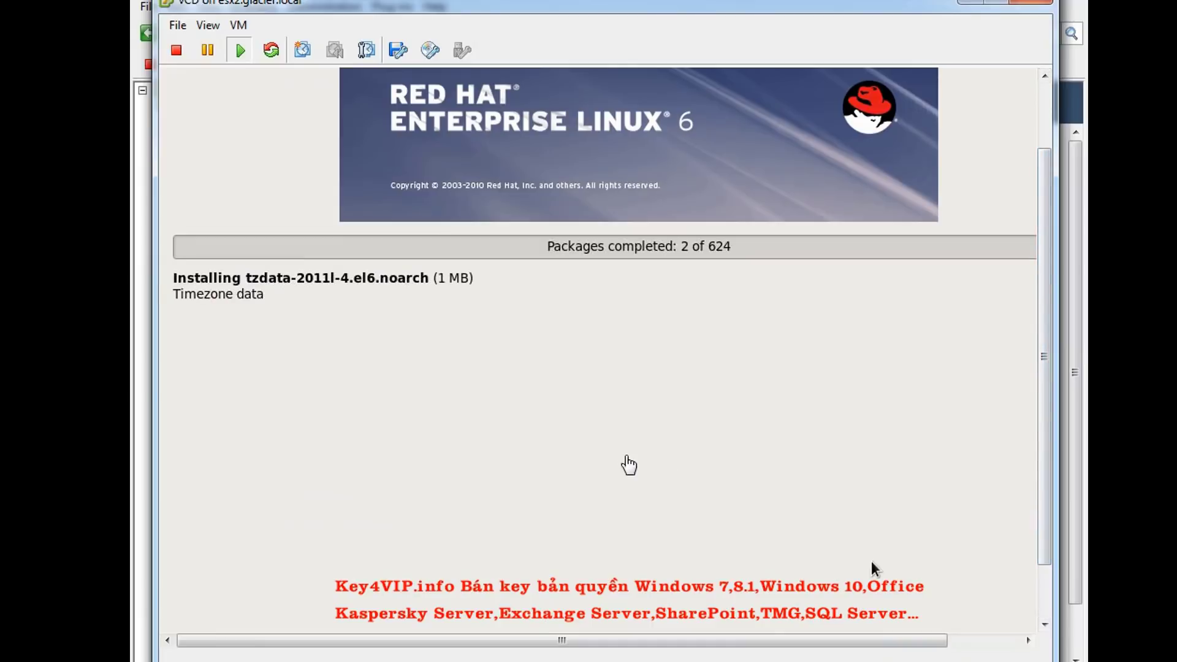
click(655, 436)
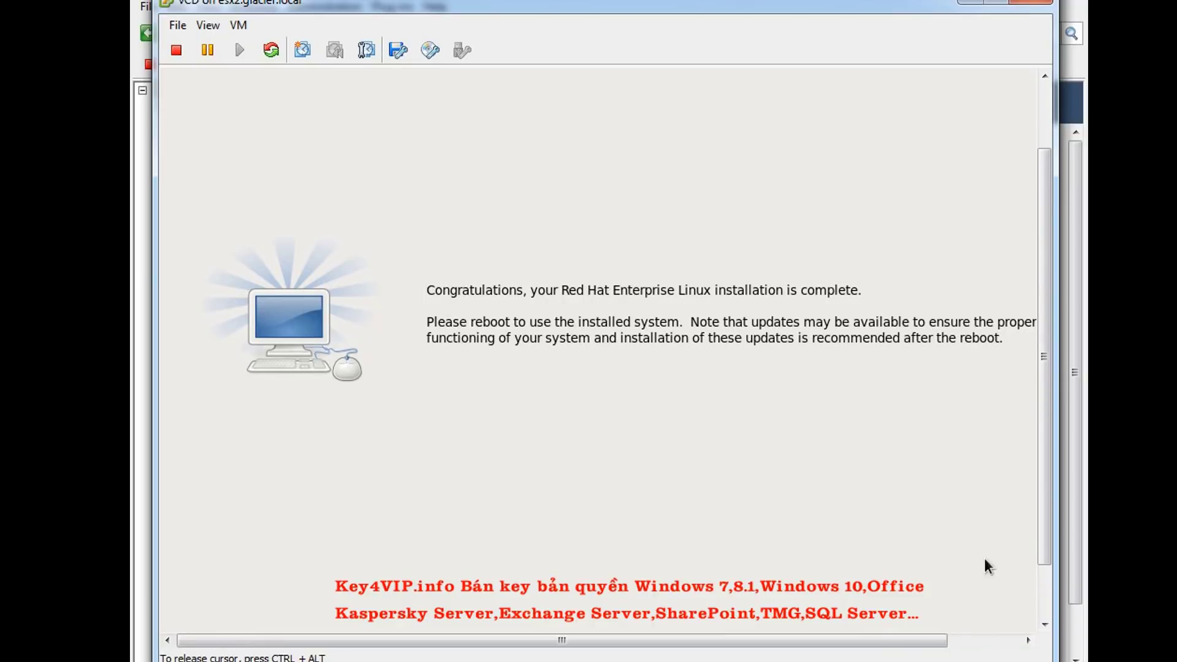
Release the mouse from the console and open the VM menu once installation finishes
key(ctrl+alt)
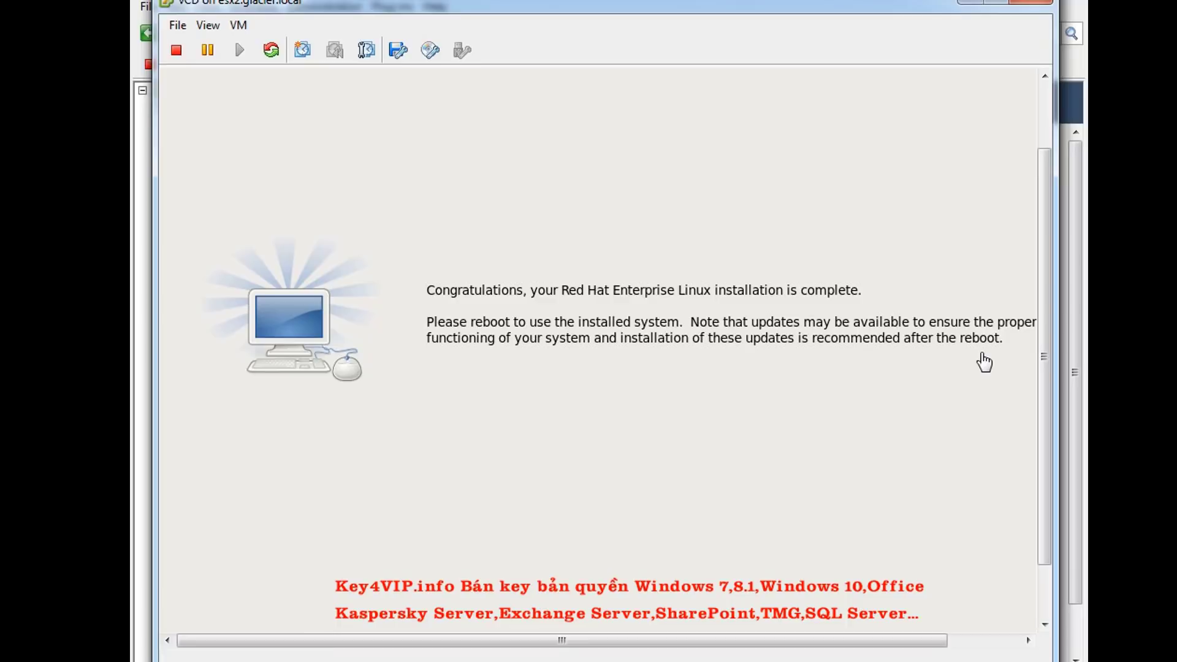
drag(1043, 356, 1043, 407)
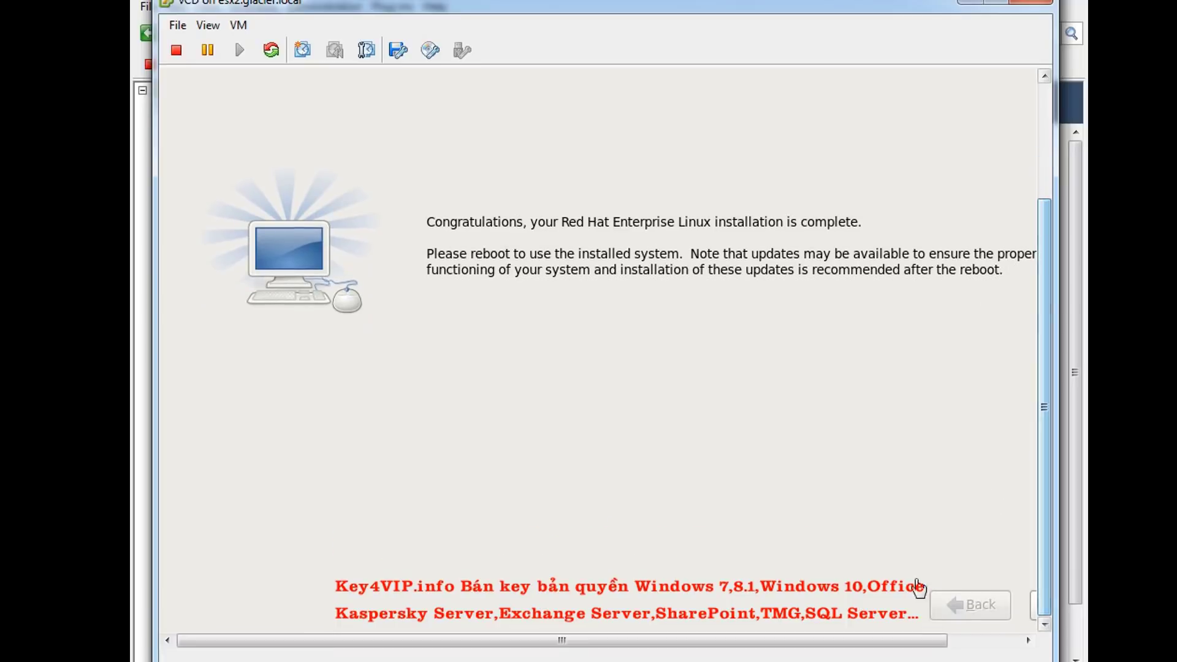
drag(888, 634, 960, 640)
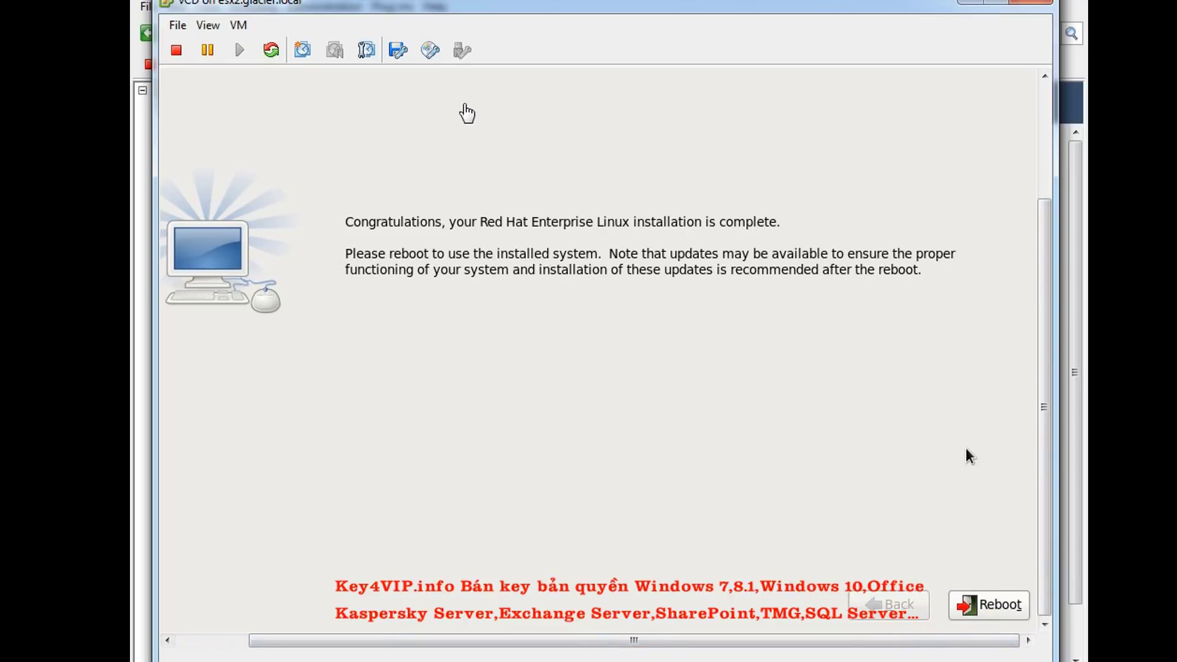
click(238, 24)
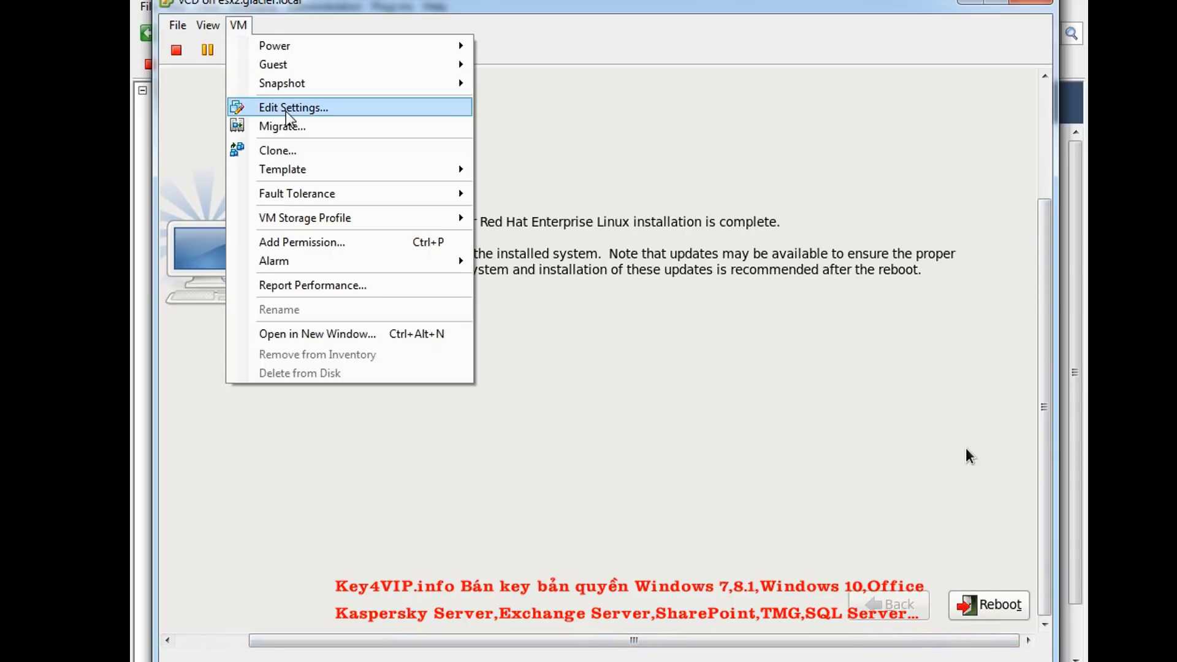
Set CD/DVD drive 1 to Client Device, not connected at power on, then reboot vCD
click(286, 110)
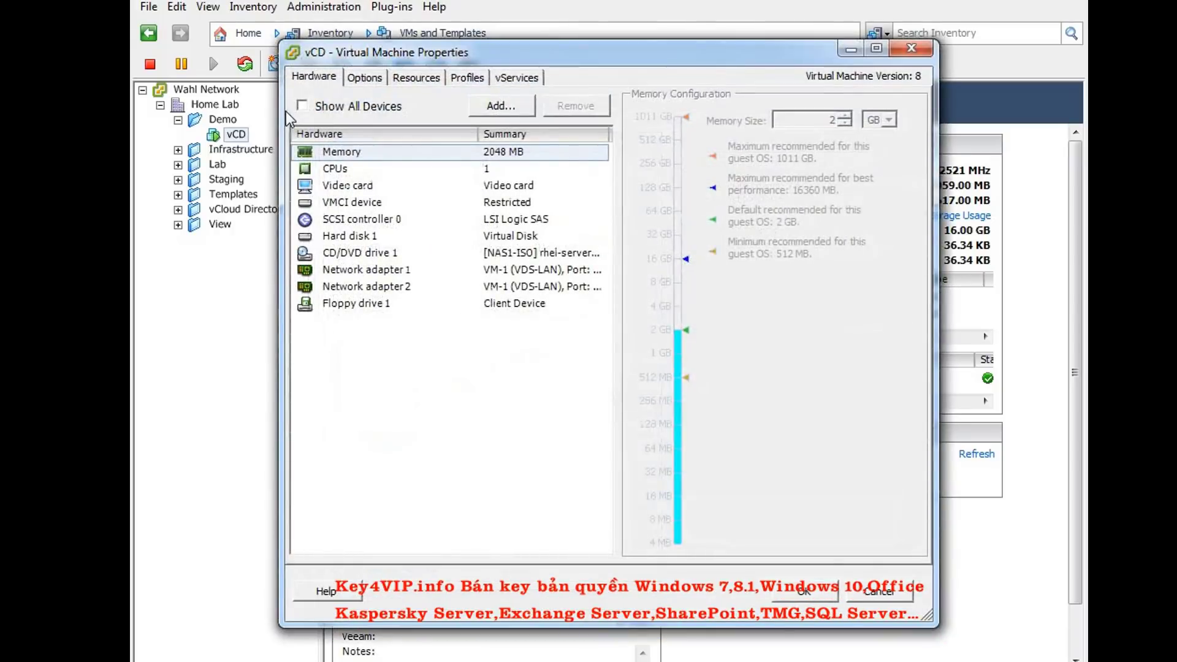
click(377, 258)
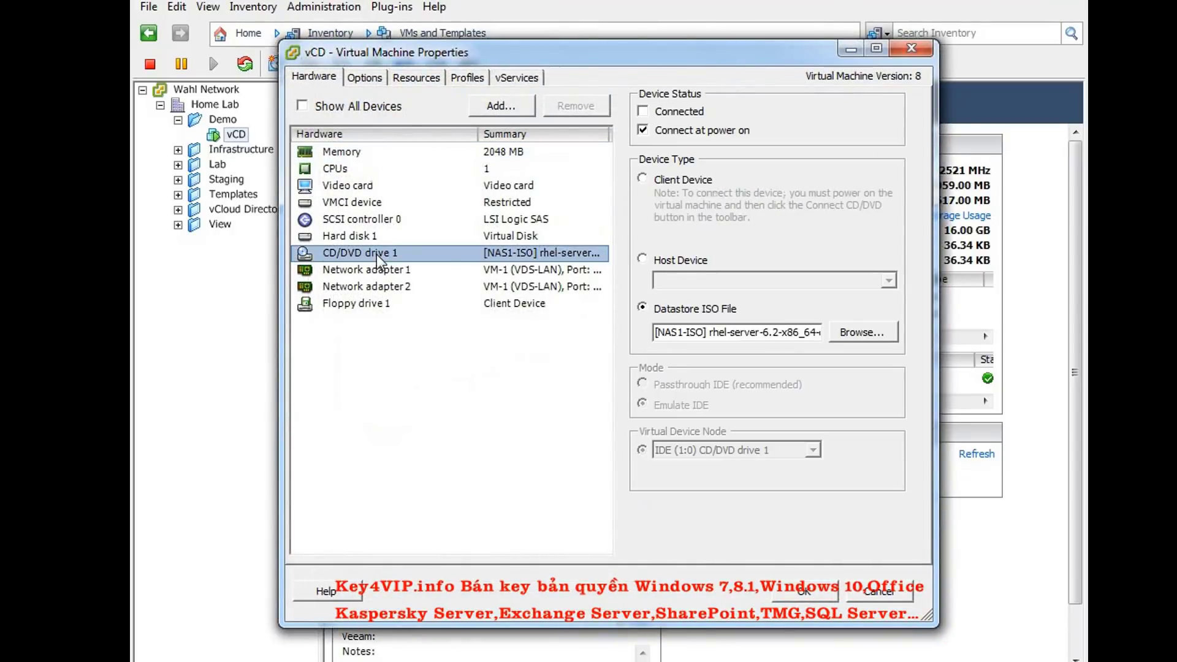
click(643, 130)
click(643, 178)
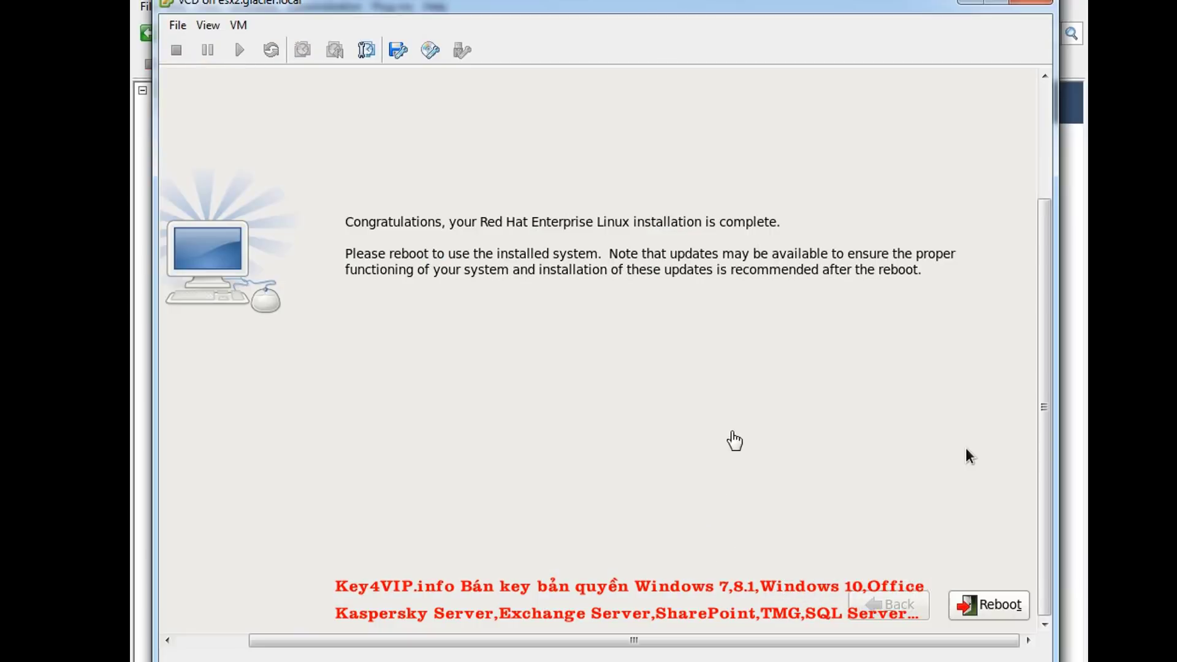
click(966, 456)
click(987, 605)
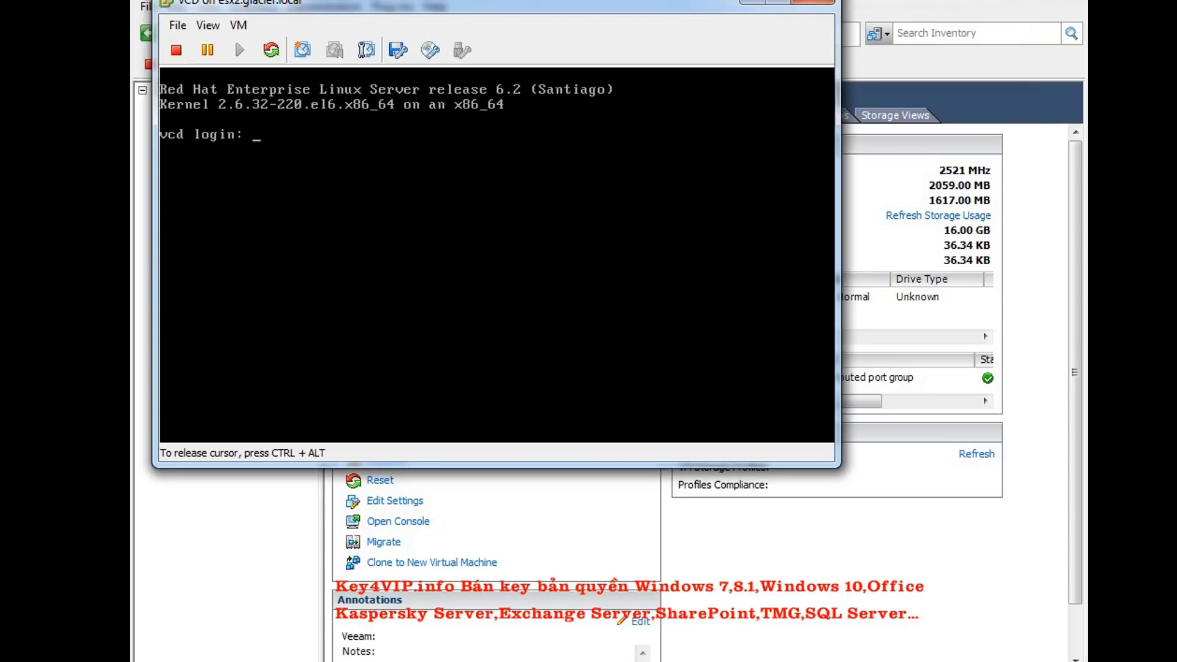
Enter root as the username at the vcd login prompt
key(ctrl+alt)
click(453, 203)
text(root)
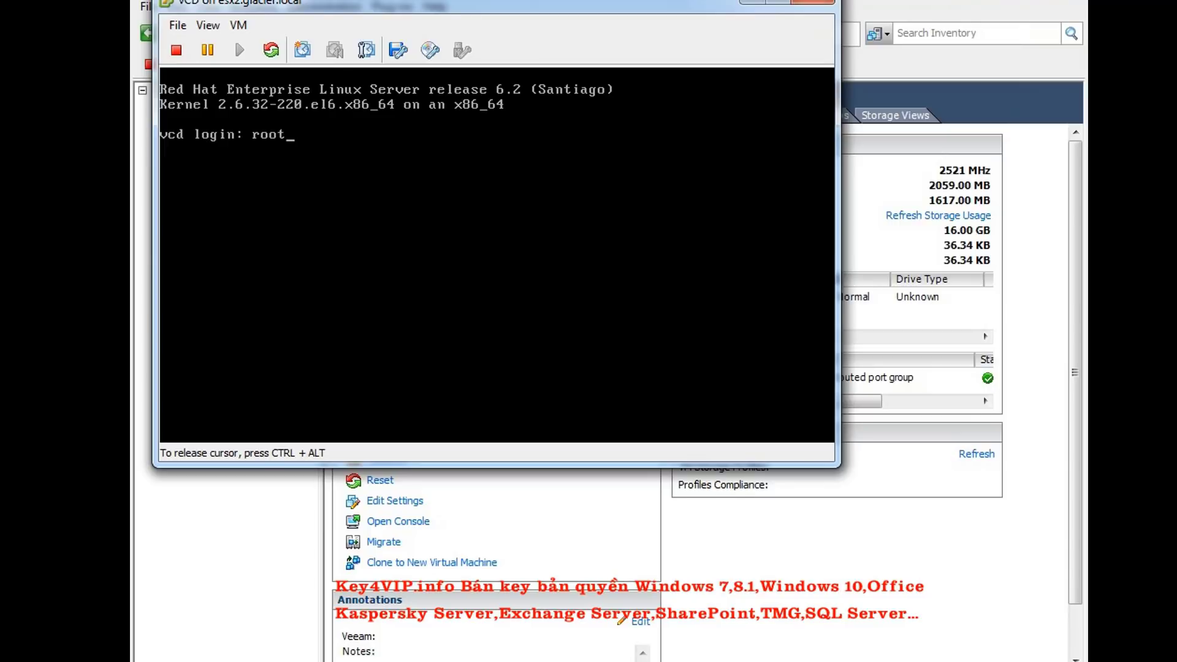